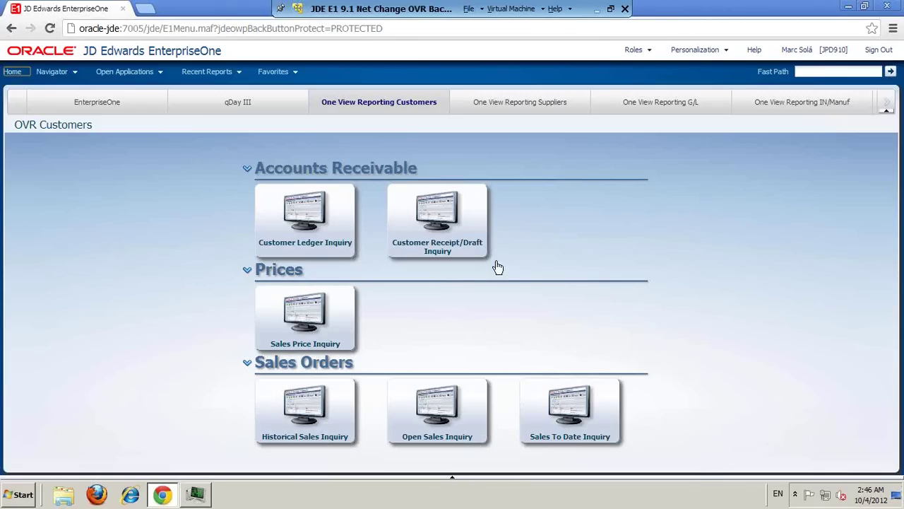
Step: Show the recently run reports in the bottom carousel
click(73, 73)
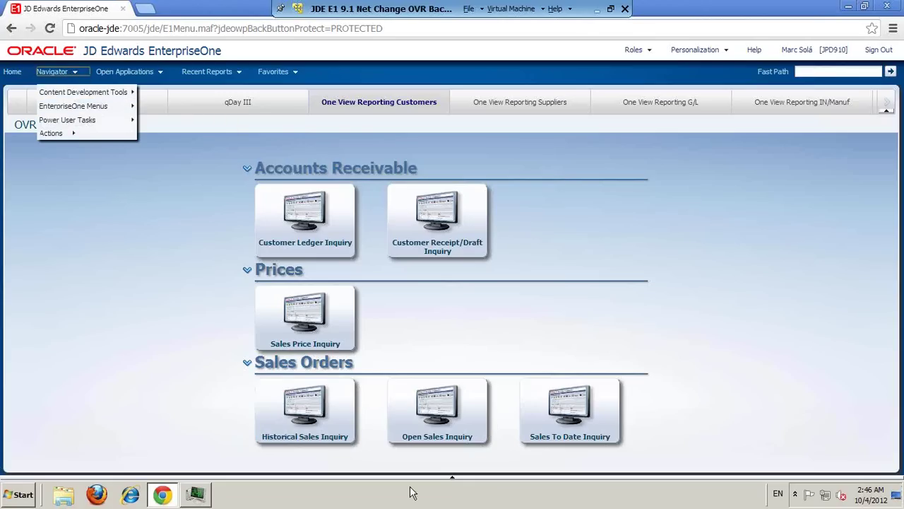
mouse_move(452, 480)
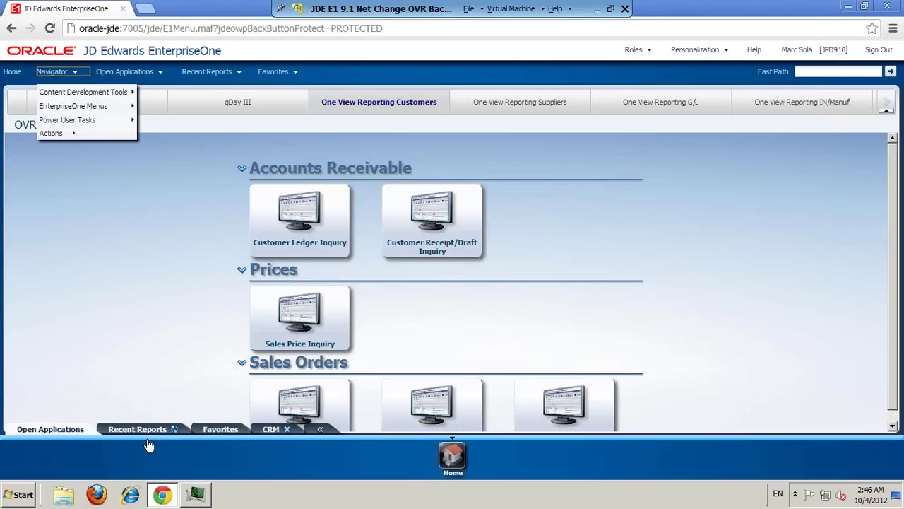
click(145, 430)
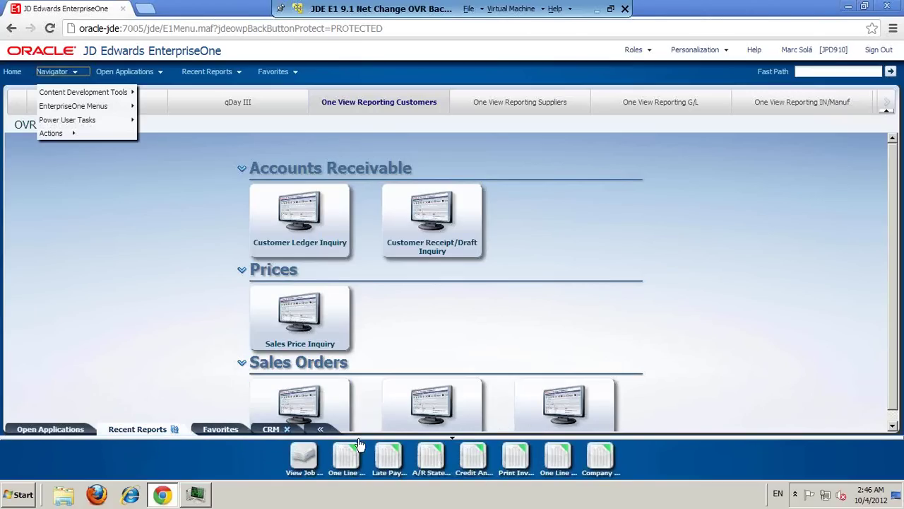
Step: Glance at the Favorites list, then switch to the Order to Cash page
click(280, 72)
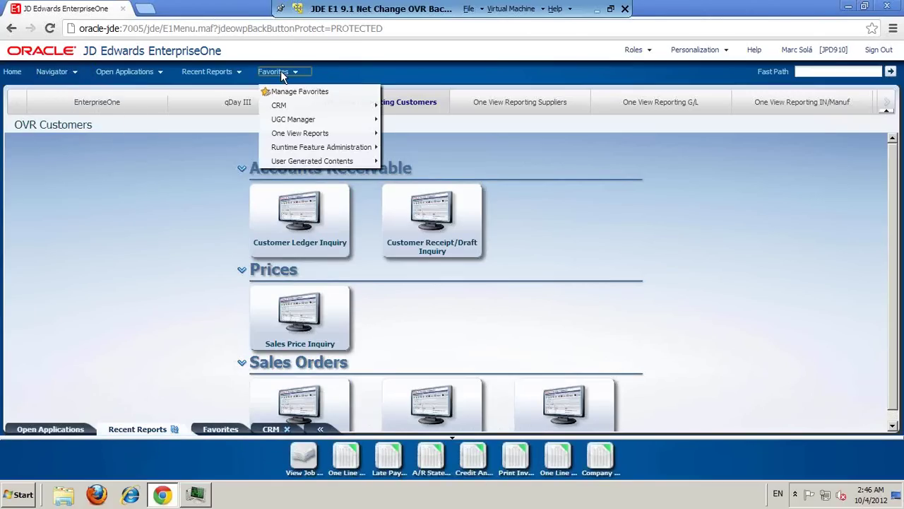
click(123, 255)
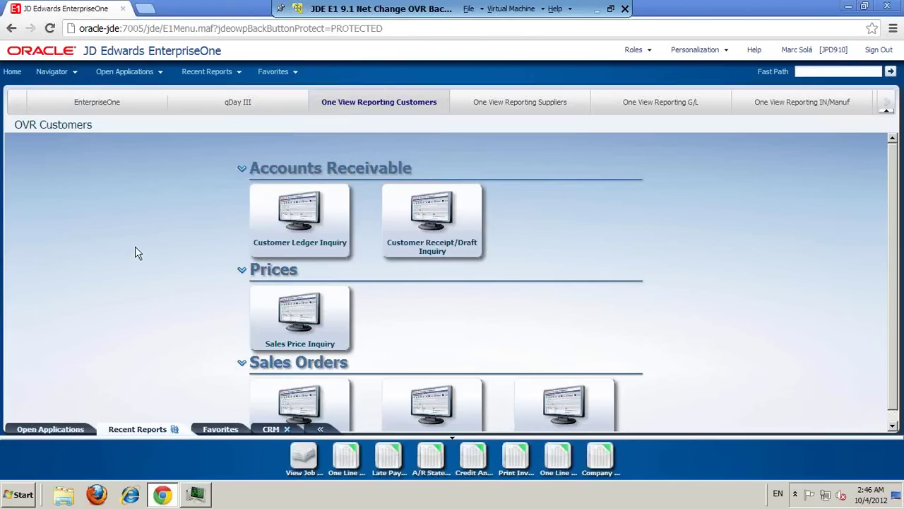
click(884, 106)
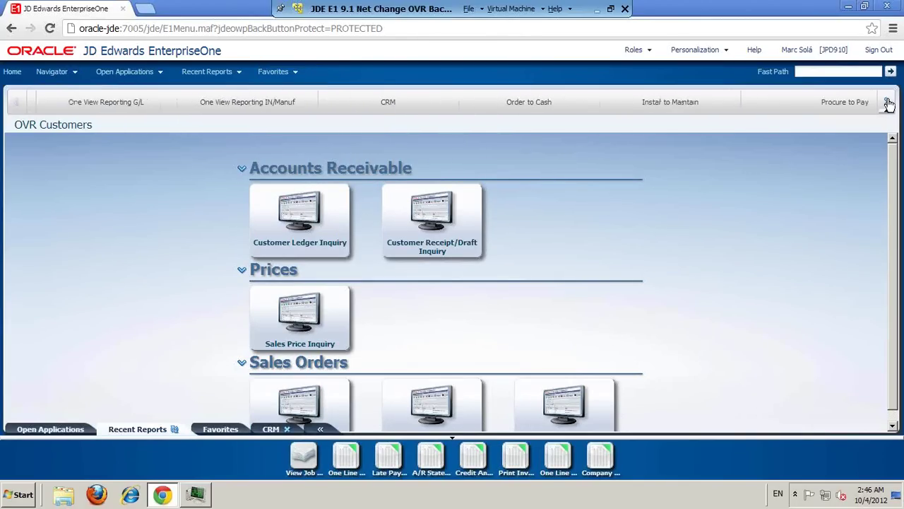
click(252, 108)
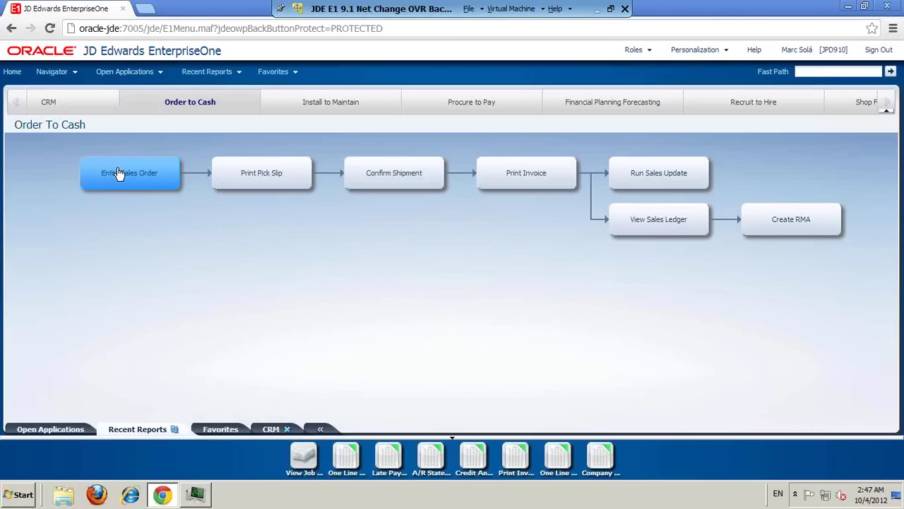
Step: Open Enter Sales Order, hide the recent reports panel, and close the existing-order form
click(119, 175)
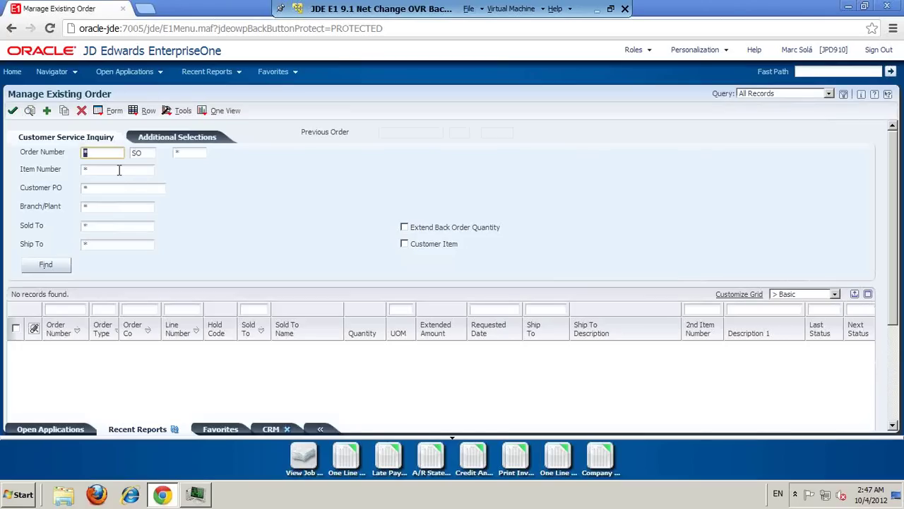
click(453, 443)
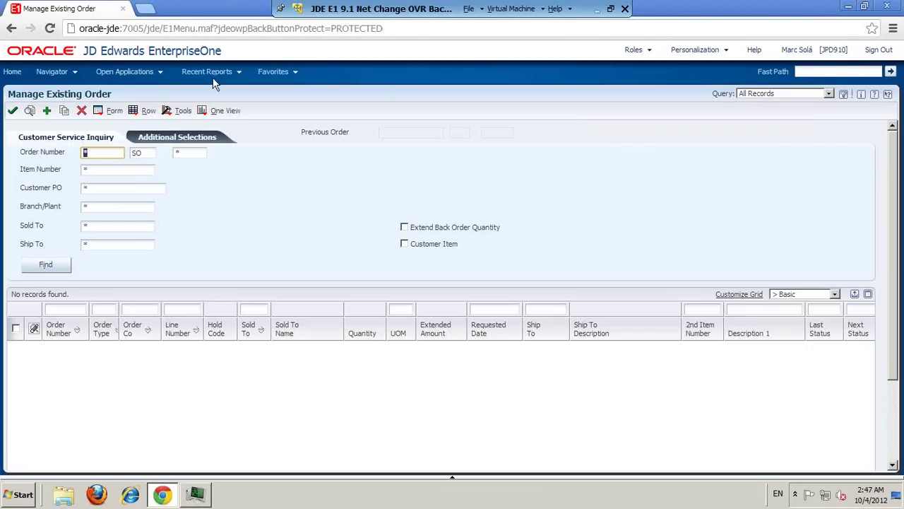
click(81, 111)
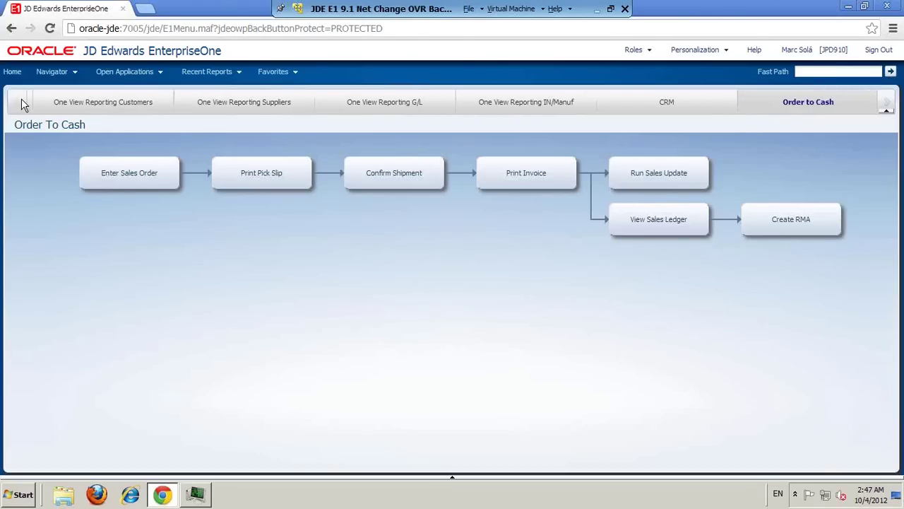
Step: Tour the OVR Customers, Suppliers, G/L and IN/Manuf pages, ending back on Customers
click(81, 110)
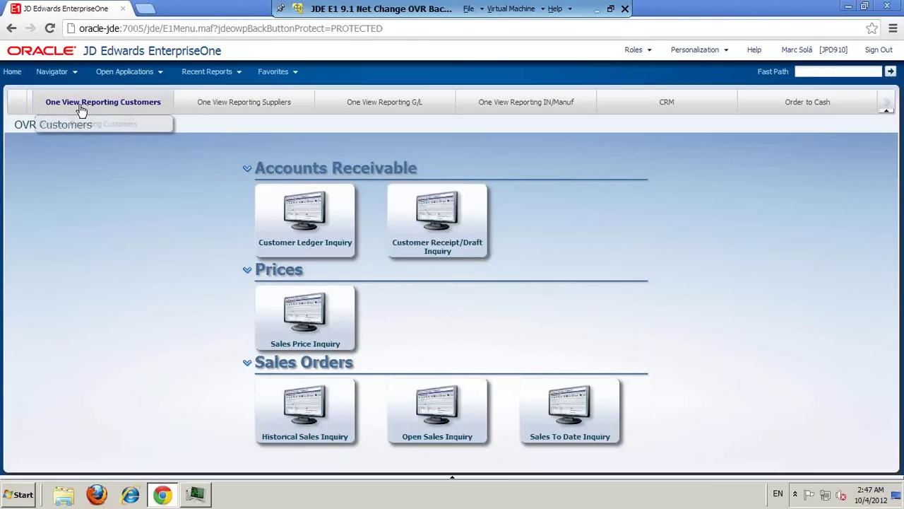
click(238, 108)
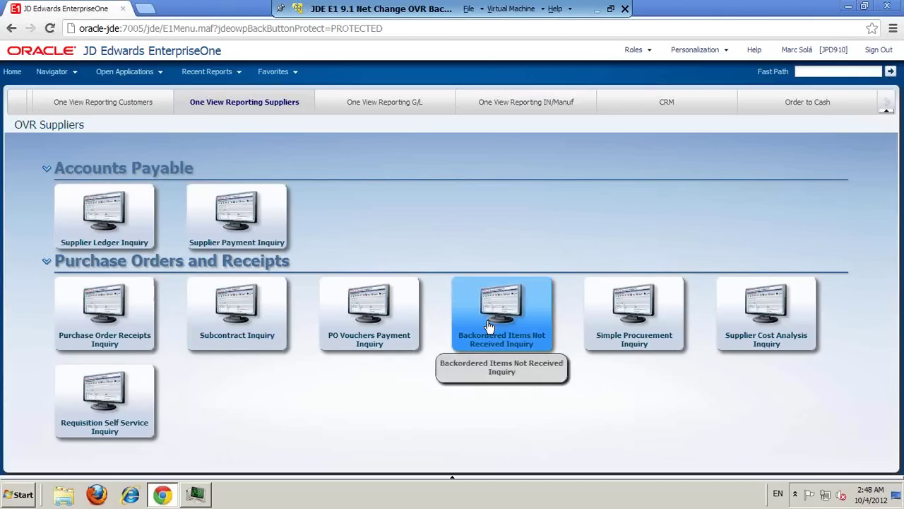
click(400, 103)
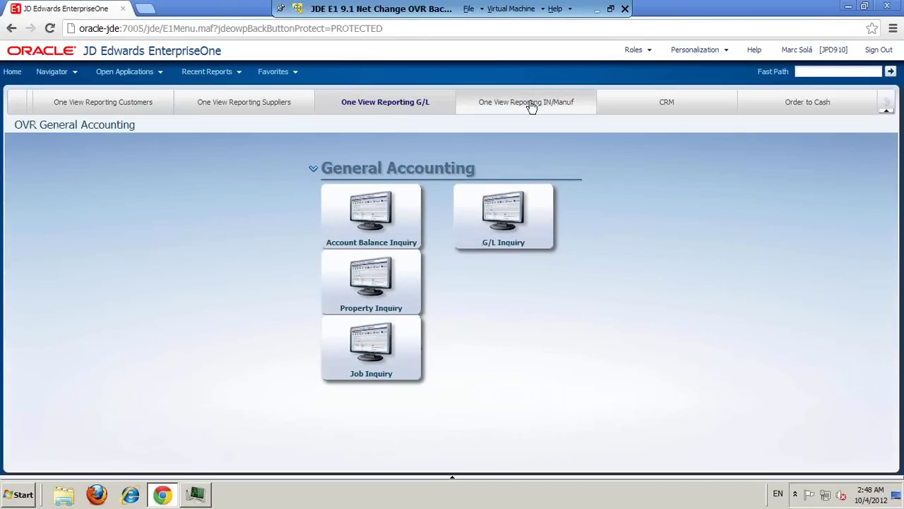
click(530, 111)
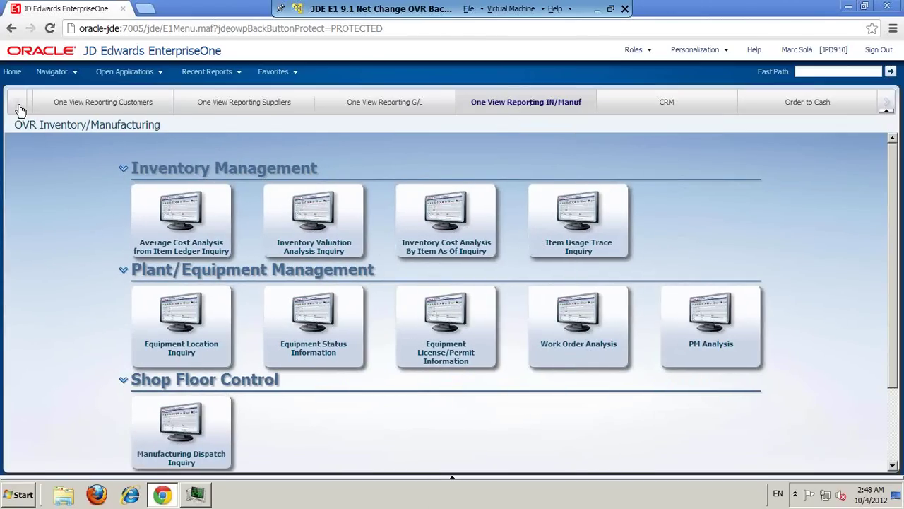
click(75, 111)
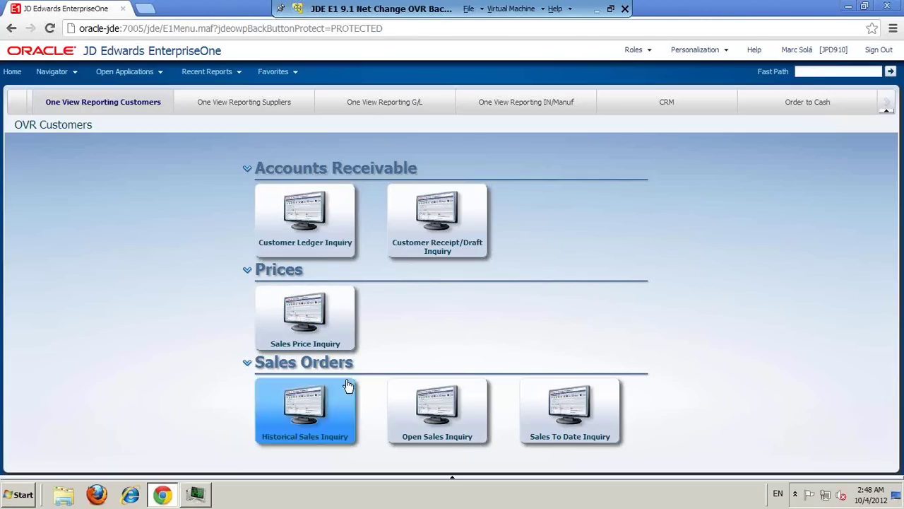
Step: Open the Open Sales Inquiry and load its sales quote records for company 00001
click(449, 413)
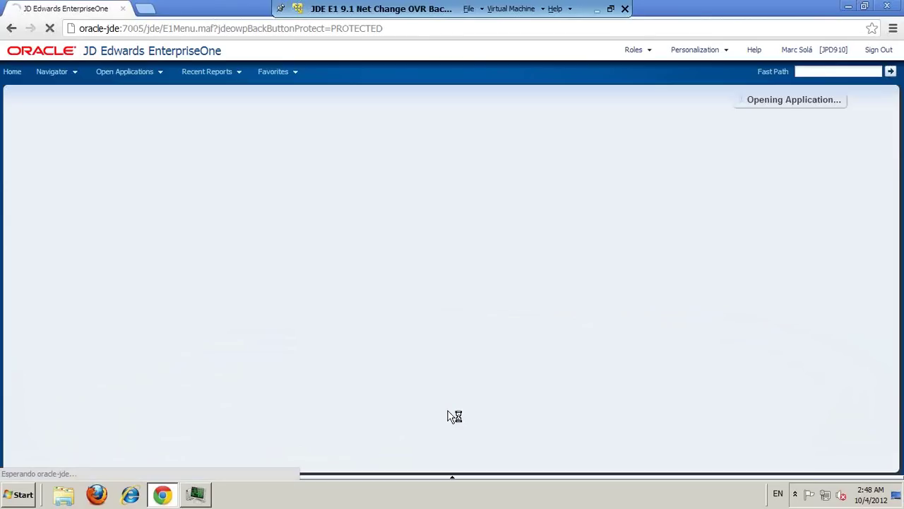
click(361, 183)
click(353, 202)
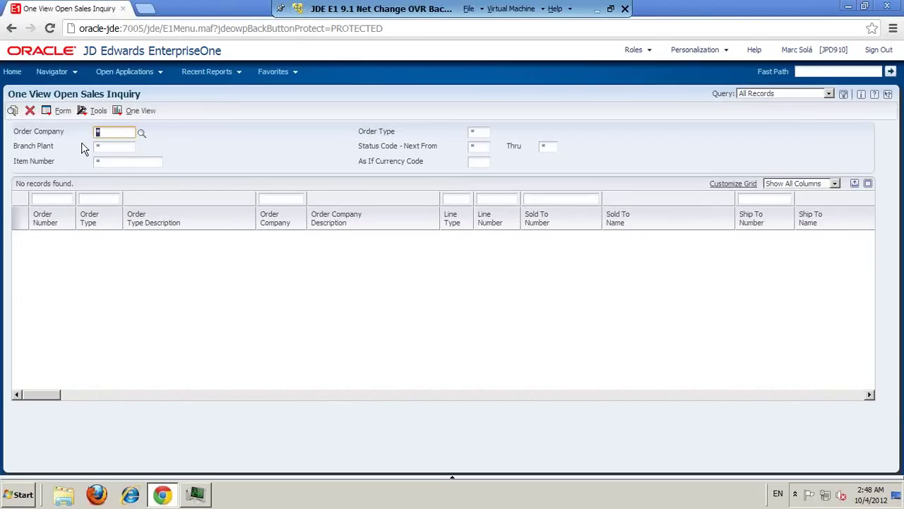
click(13, 111)
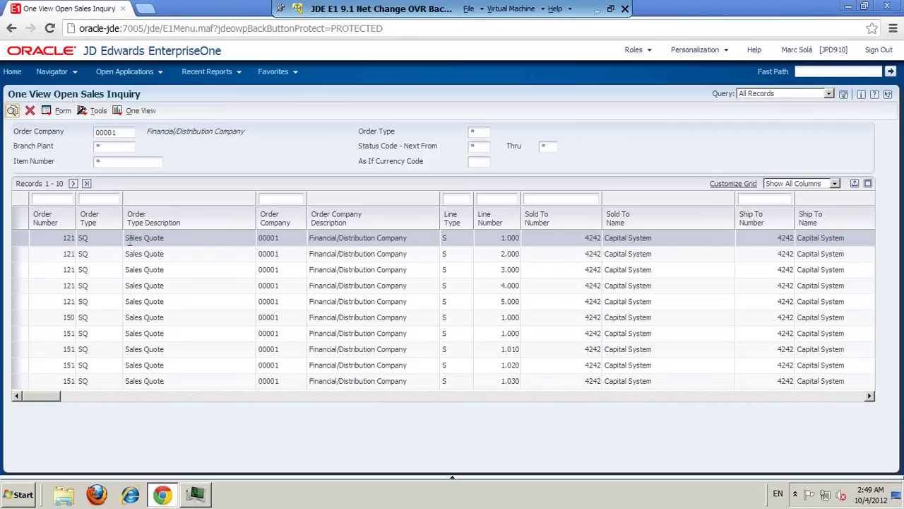
Step: Page the results grid right and bring up the One View reports list
click(717, 397)
click(716, 396)
click(717, 397)
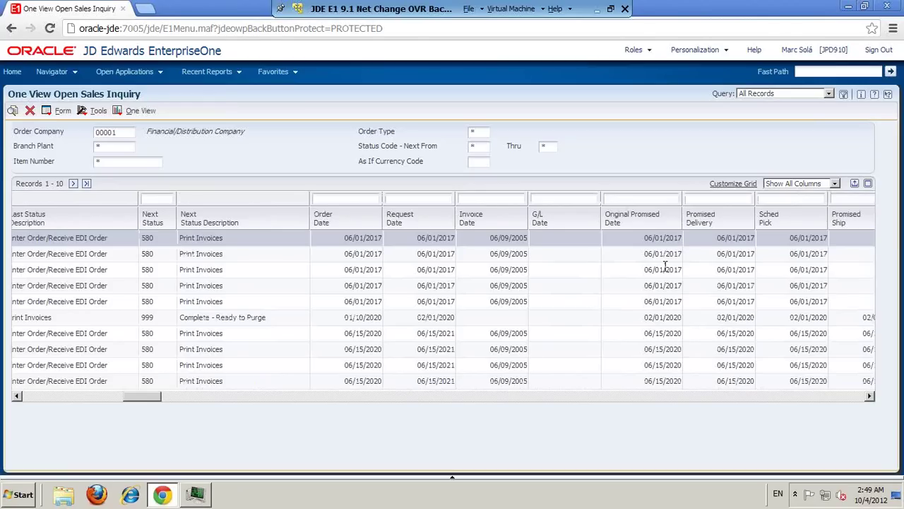
click(117, 111)
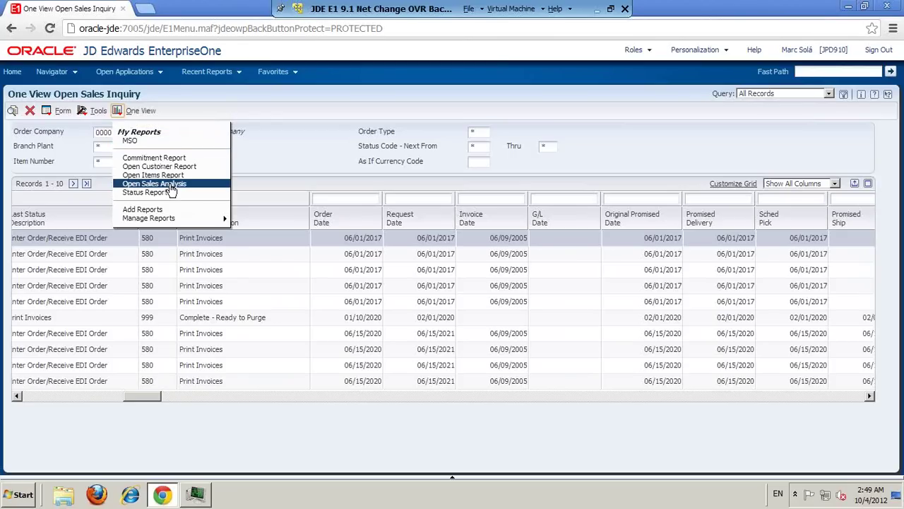
click(171, 185)
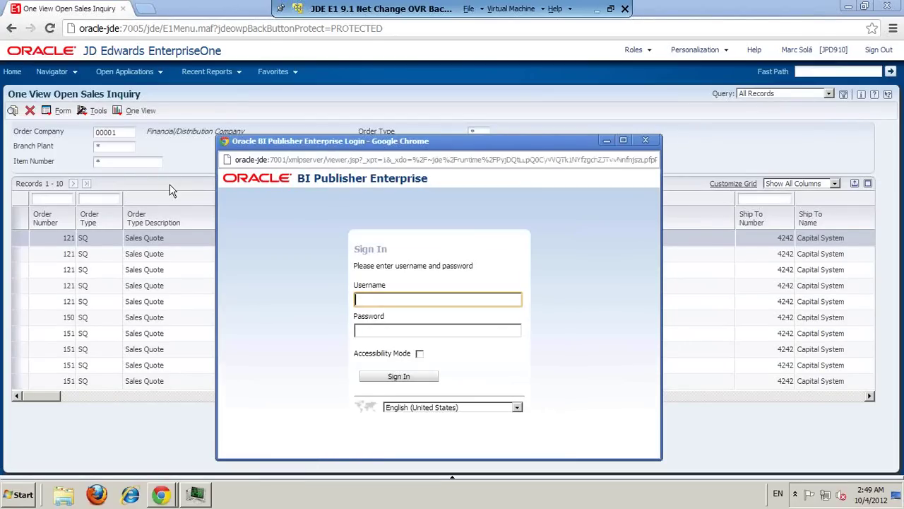
click(646, 141)
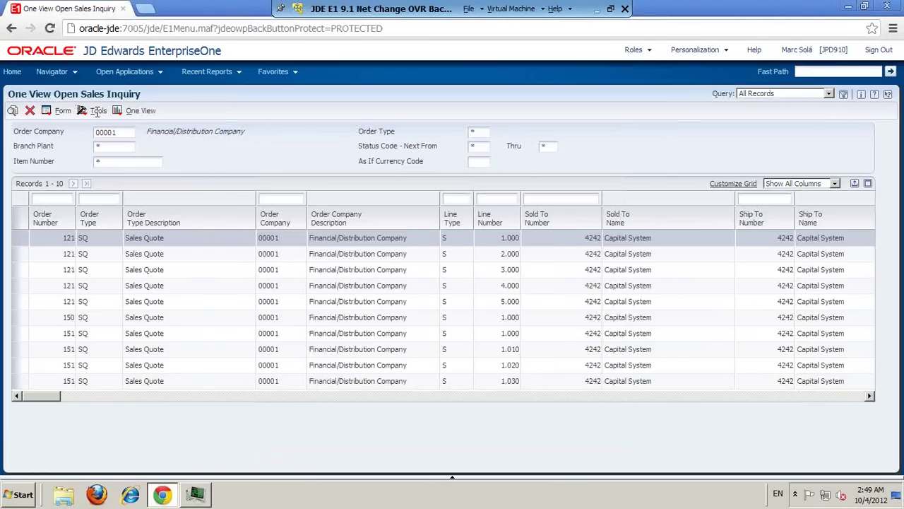
click(117, 111)
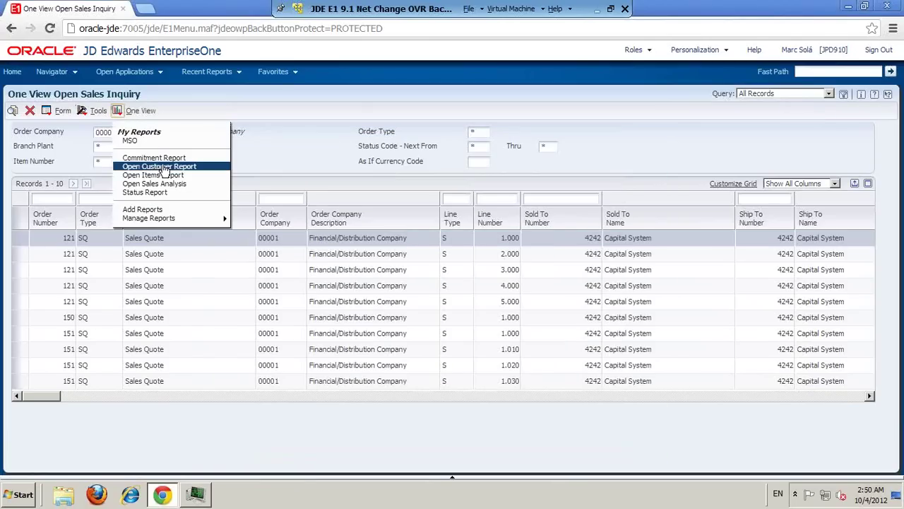
click(163, 168)
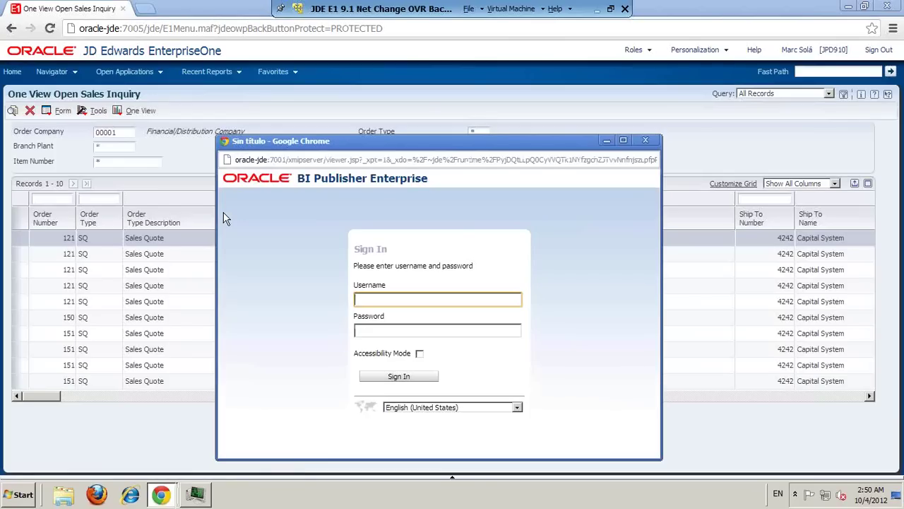
click(645, 140)
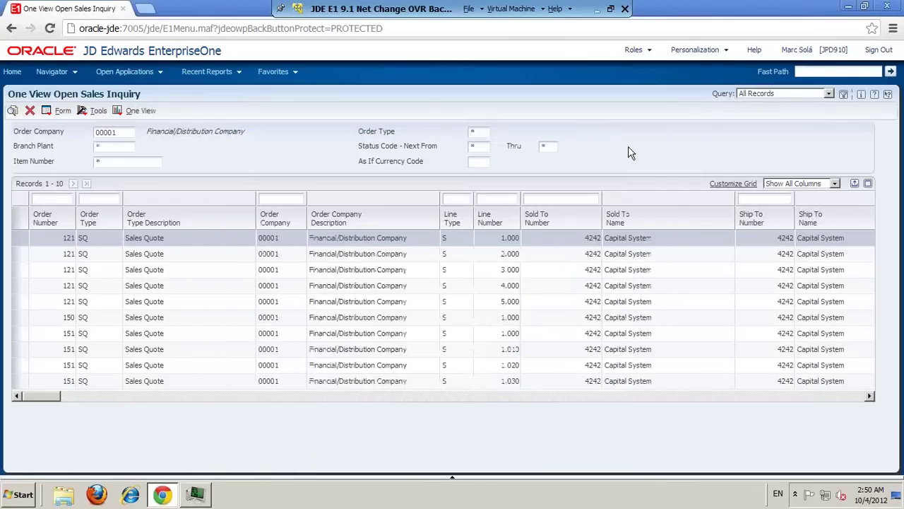
click(887, 7)
Step: Relaunch Chrome, sign back into EnterpriseOne with the user credentials, and open the Open Sales Inquiry
double_click(416, 373)
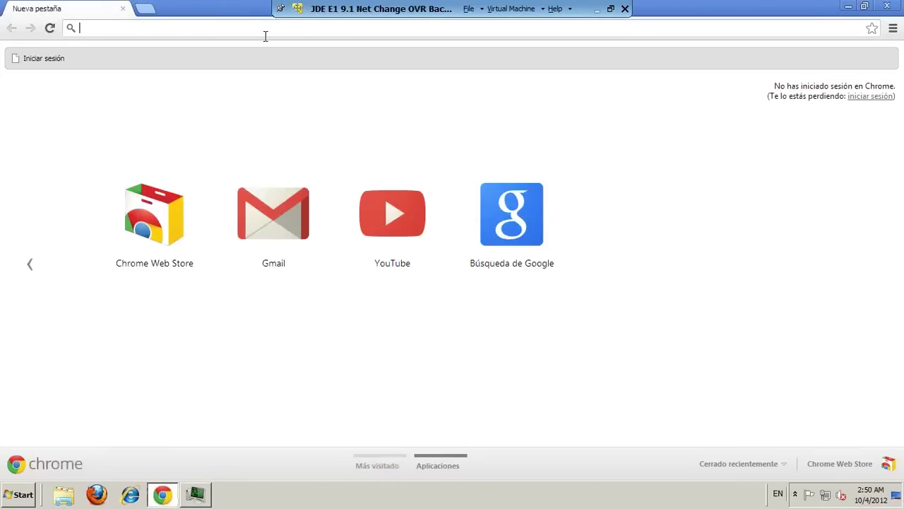
text(or)
key(Return)
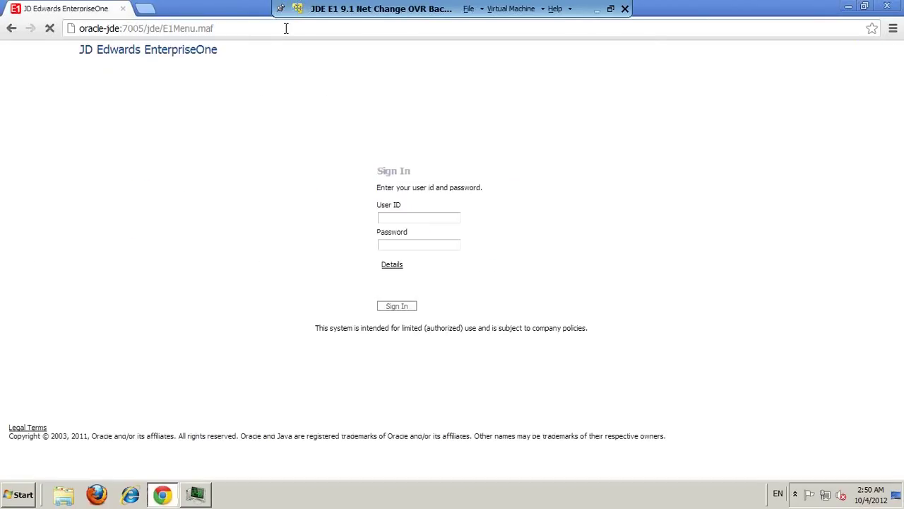
text(JDE)
key(Tab)
text(JDE)
key(Return)
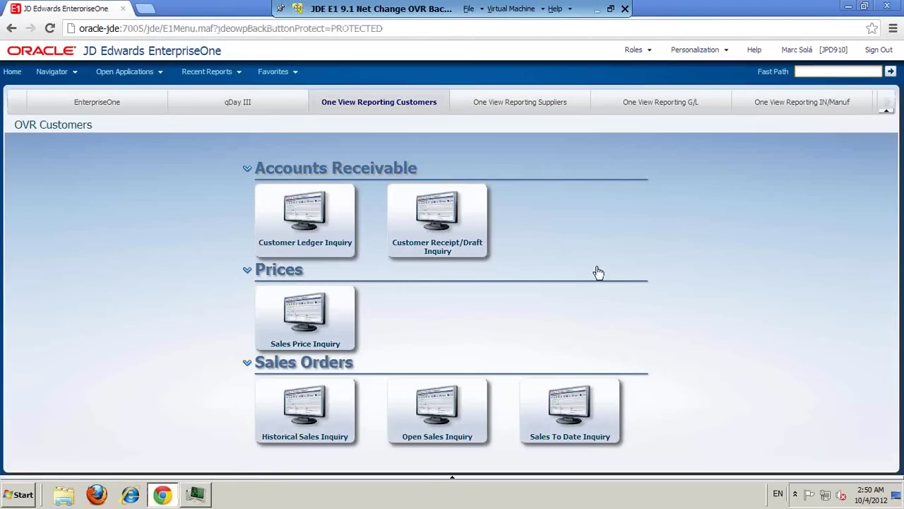
click(468, 389)
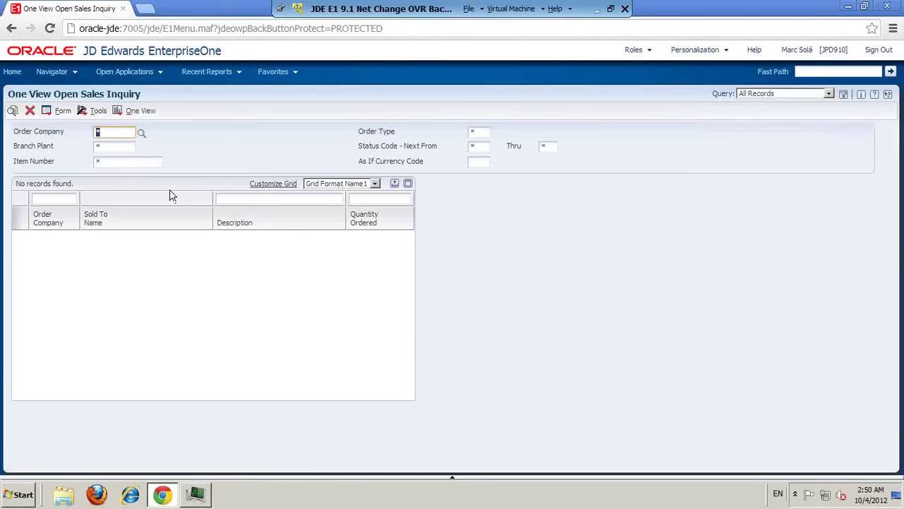
Step: List company 00001's open sales orders and run Open Sales Analysis in the Interactive Viewer
click(13, 111)
click(120, 113)
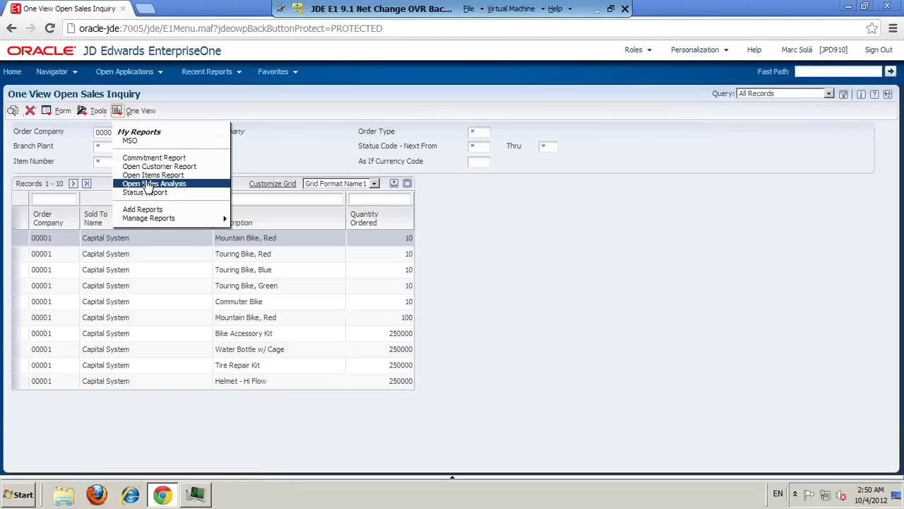
click(145, 182)
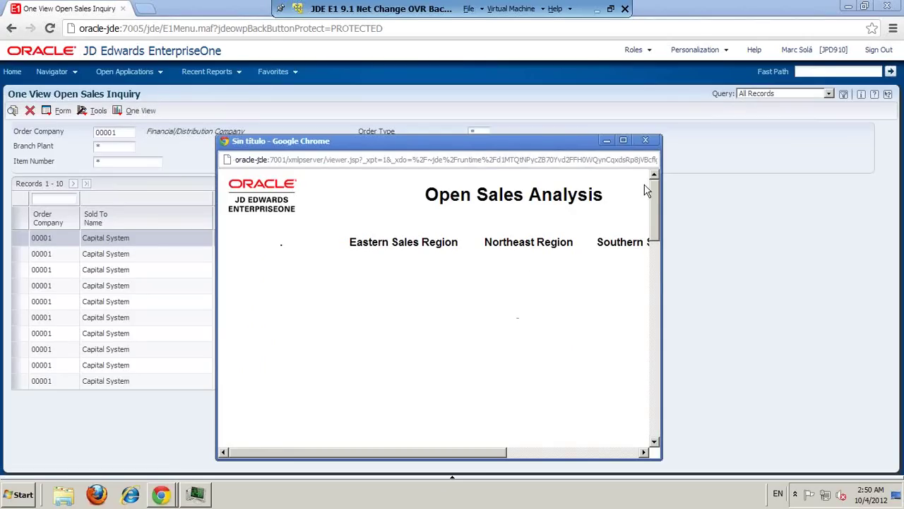
click(579, 128)
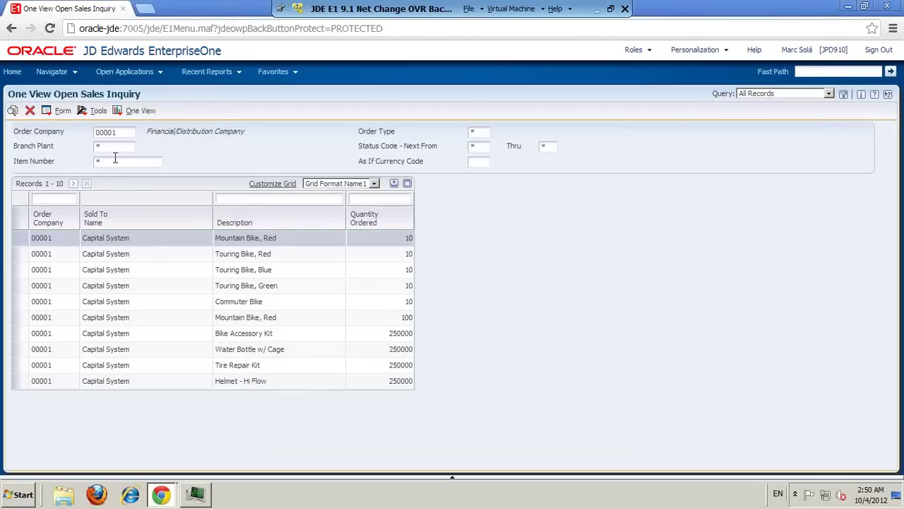
mouse_move(162, 494)
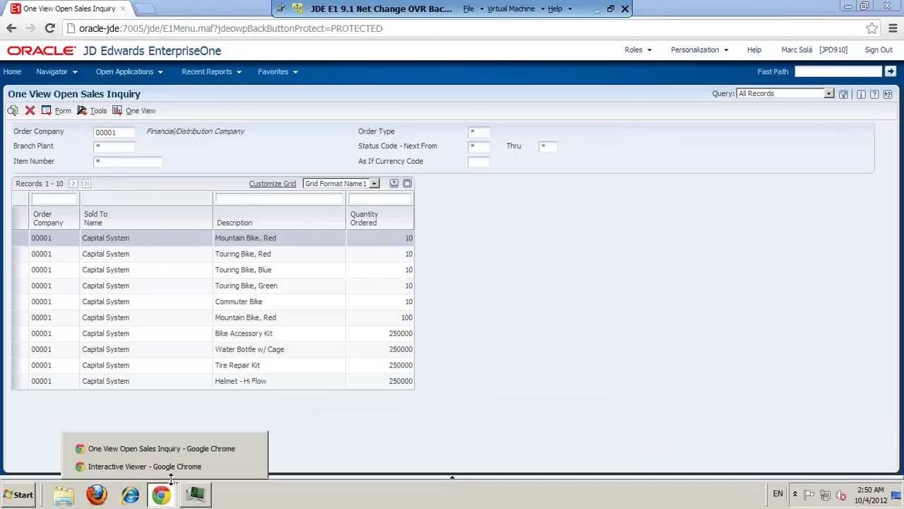
click(174, 466)
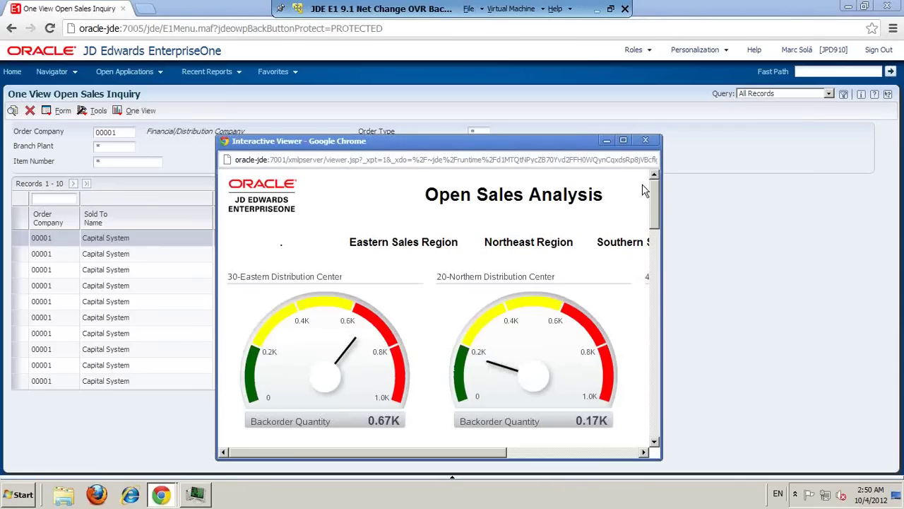
Step: Maximize the report viewer and filter the dashboard to the Creekside Warehouse customer
click(623, 140)
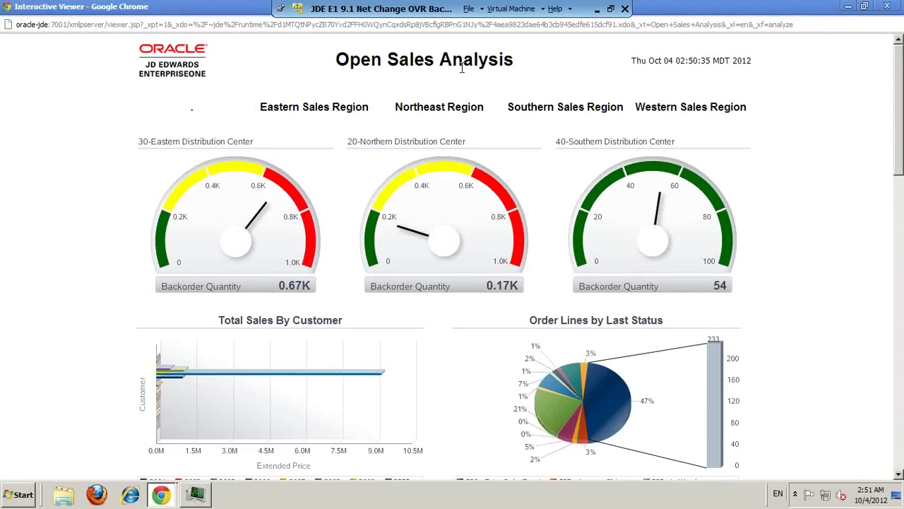
mouse_move(177, 267)
mouse_move(274, 220)
drag(901, 113, 900, 159)
mouse_move(569, 237)
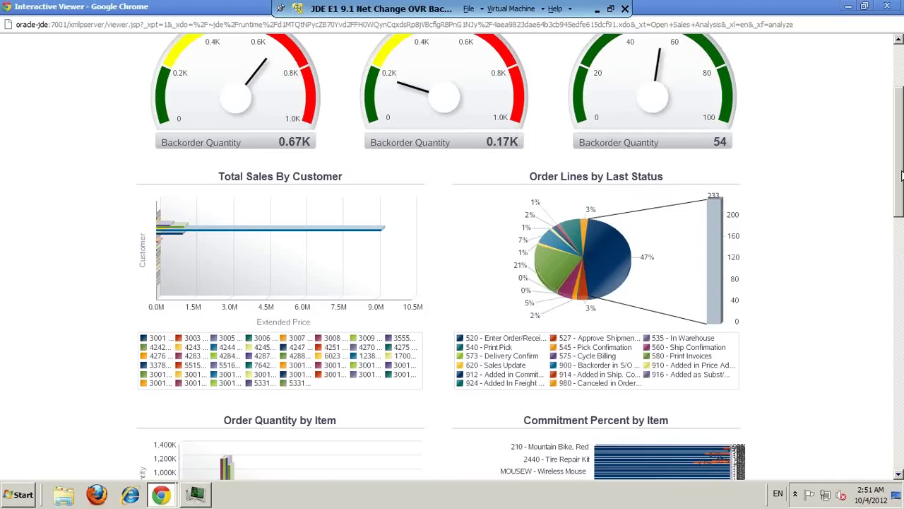
drag(902, 175, 897, 125)
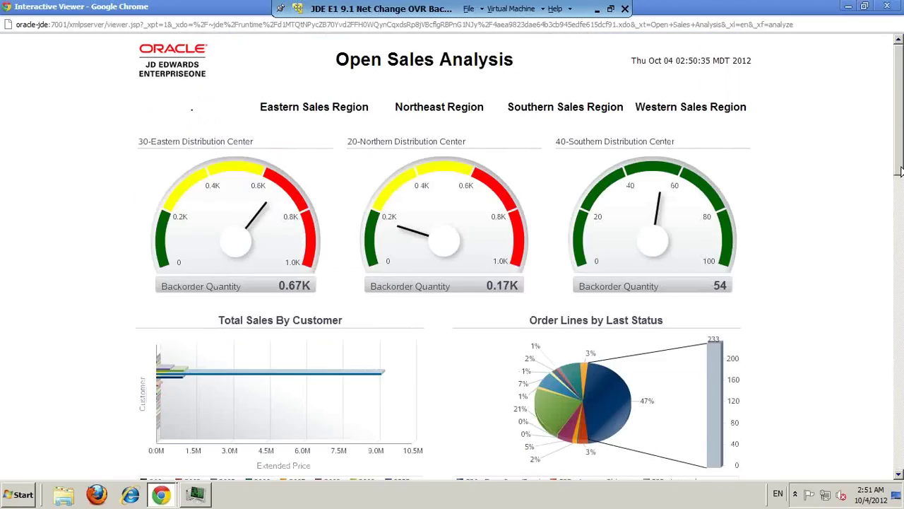
scroll(324, 282, down, 3)
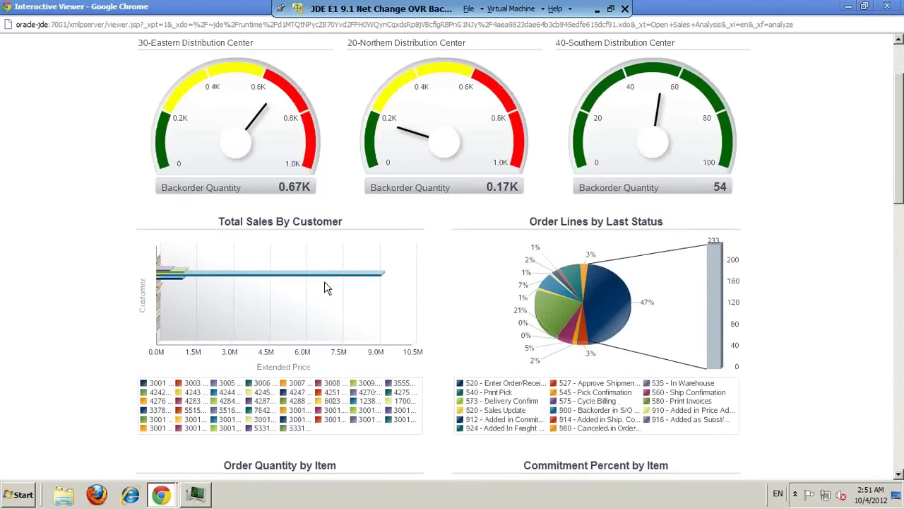
mouse_move(338, 282)
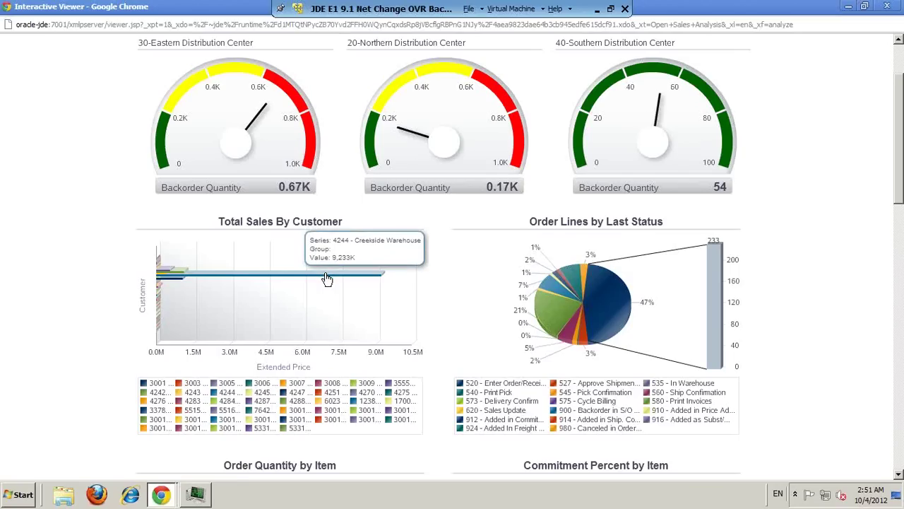
click(327, 278)
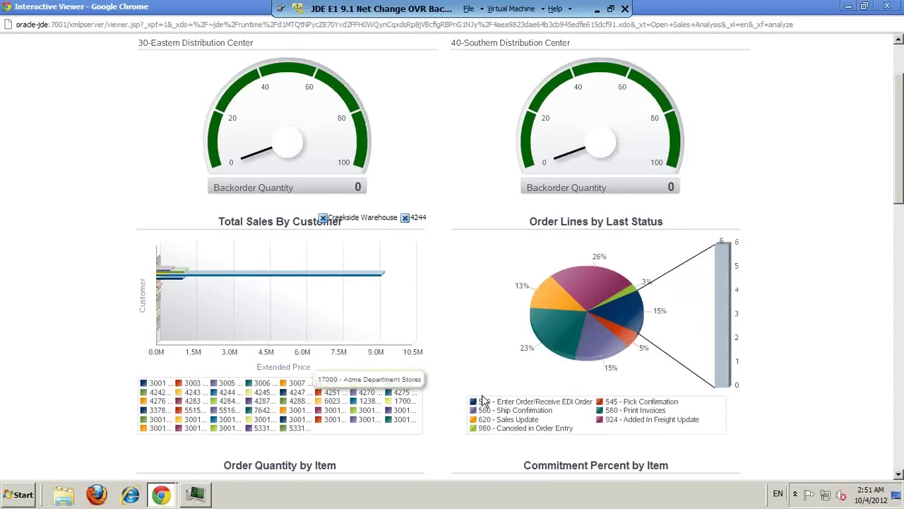
Step: Check the Extended Price sort options, then filter to item 2440 Tire Repair Kit
mouse_move(396, 275)
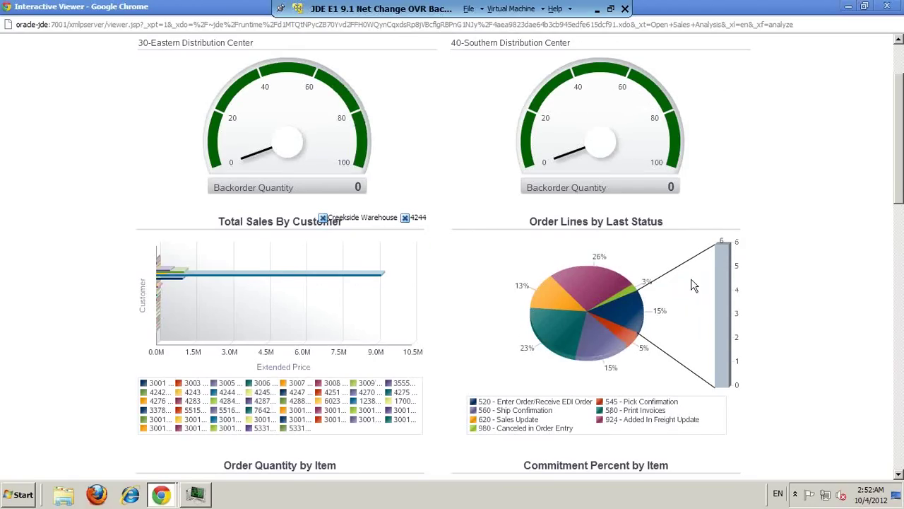
drag(900, 177, 899, 413)
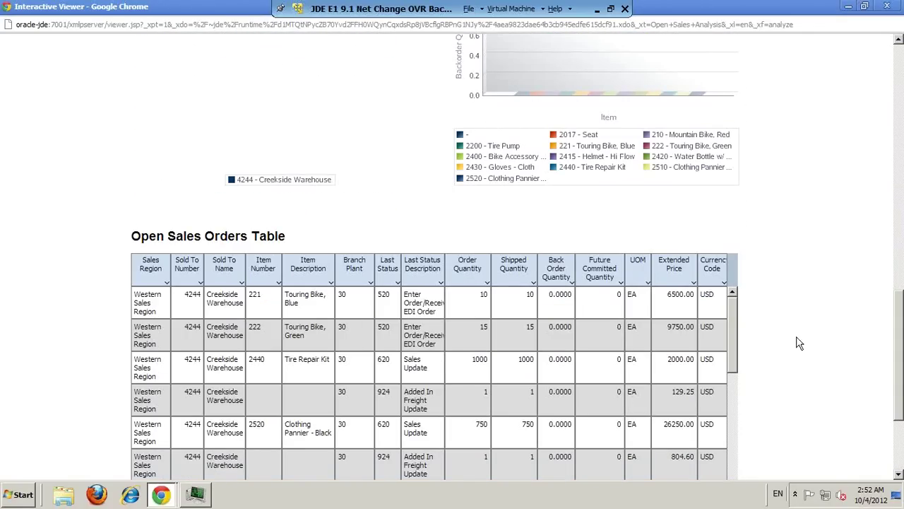
click(694, 283)
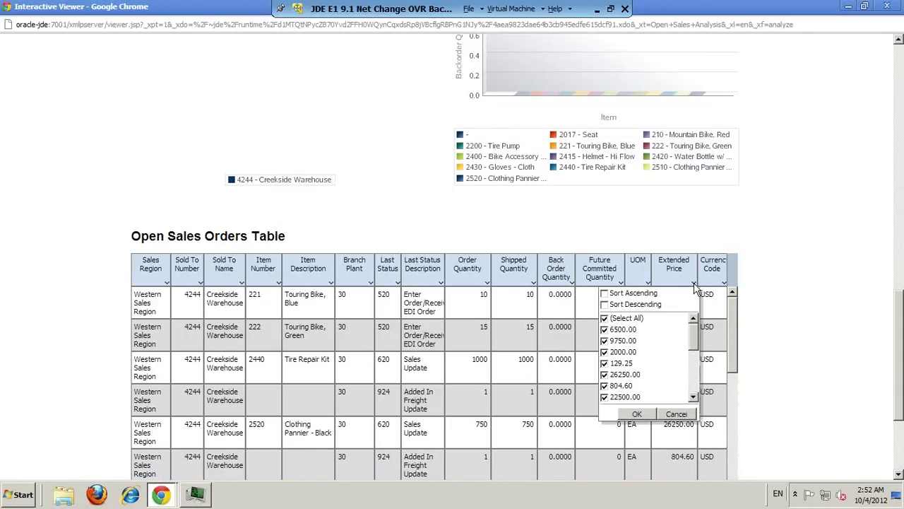
click(676, 414)
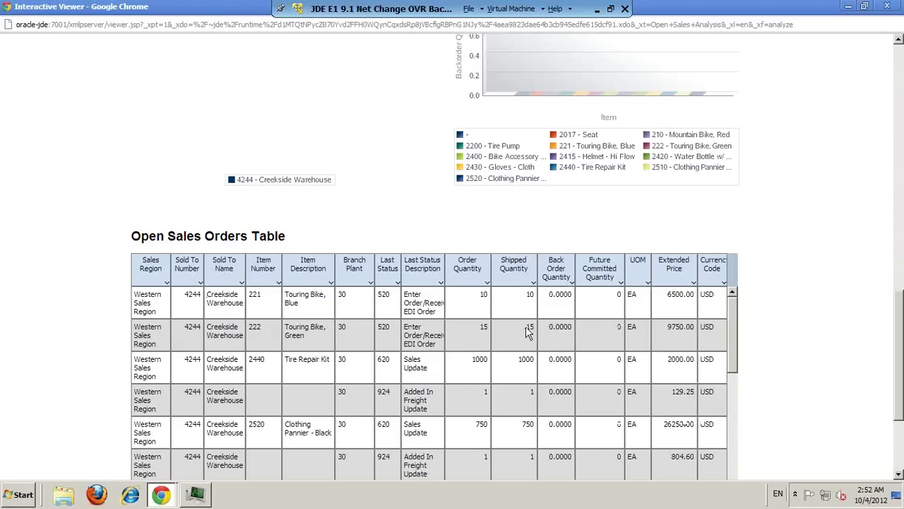
drag(897, 318, 897, 205)
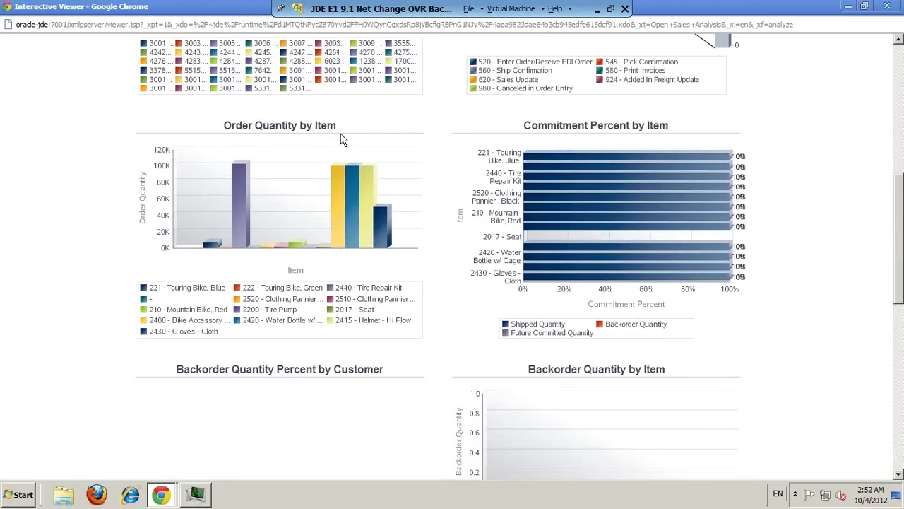
mouse_move(247, 203)
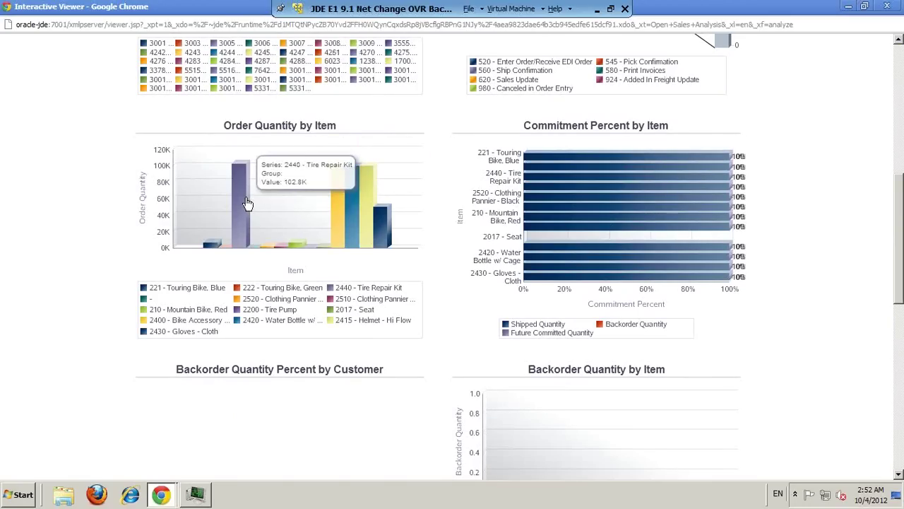
click(247, 203)
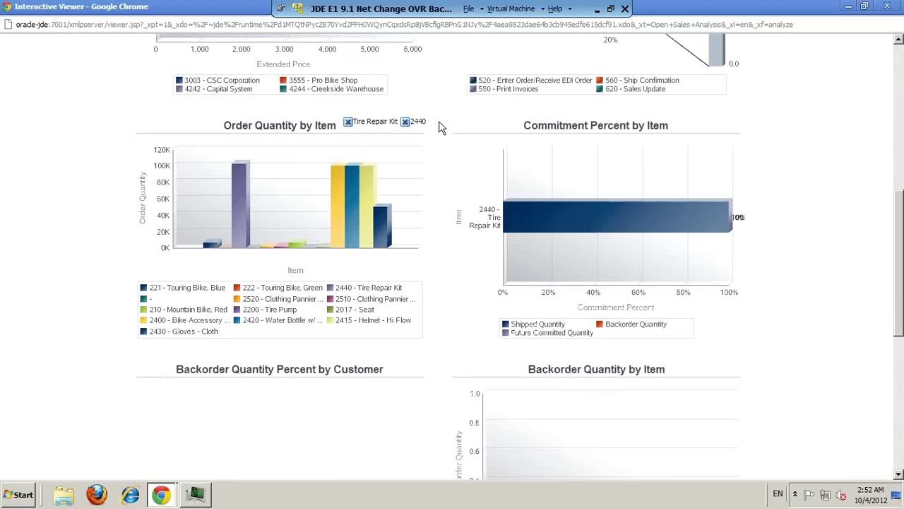
Step: Review the filtered dashboard and close the report viewer window
scroll(439, 127, up, 3)
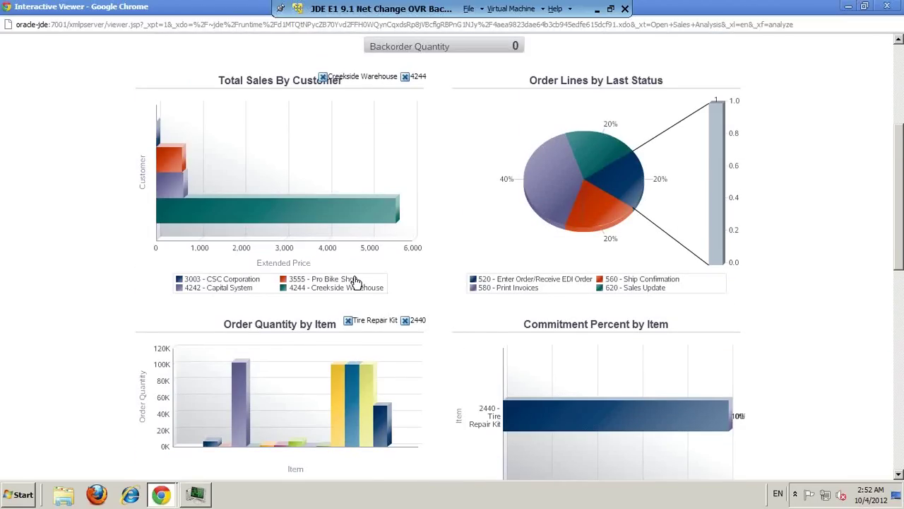
scroll(356, 282, up, 1)
scroll(356, 282, up, 3)
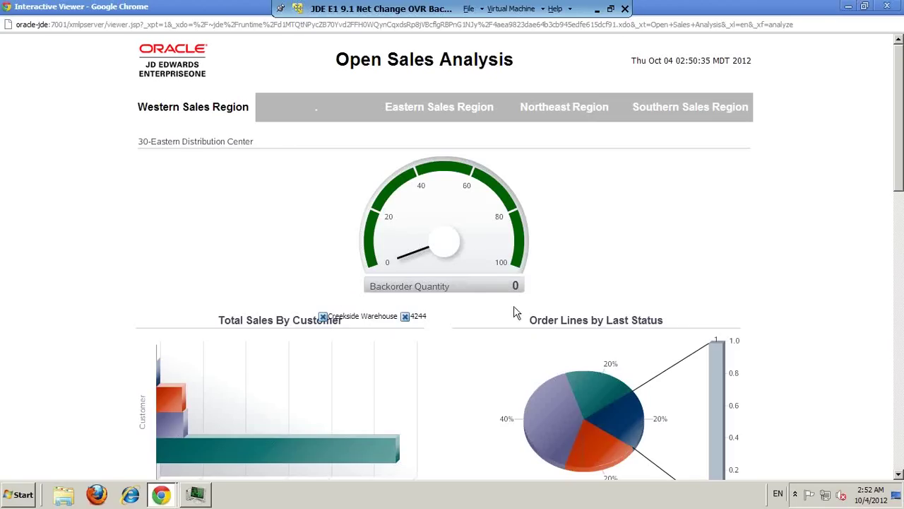
scroll(900, 124, down, 3)
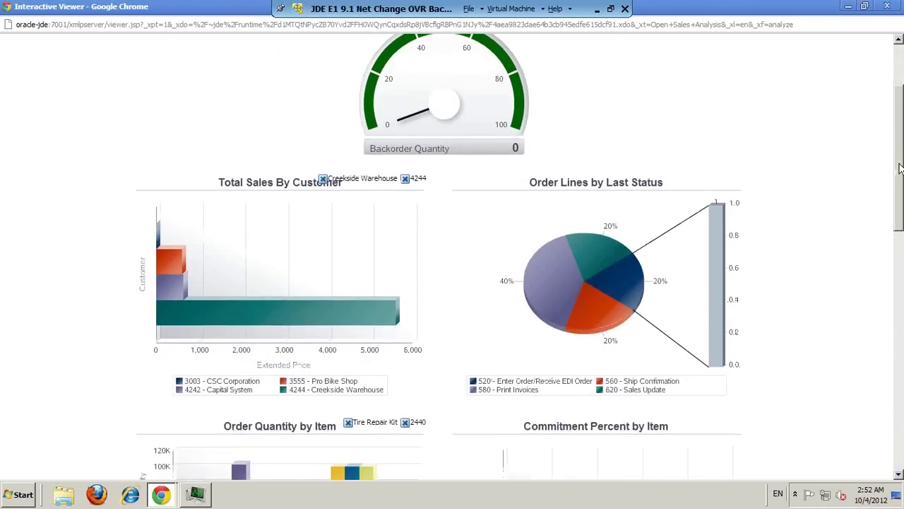
scroll(452, 254, up, 3)
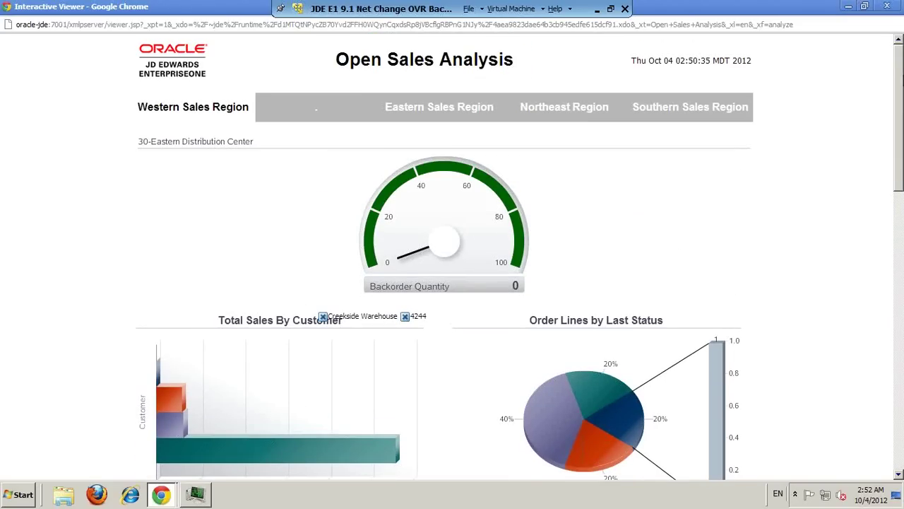
click(888, 6)
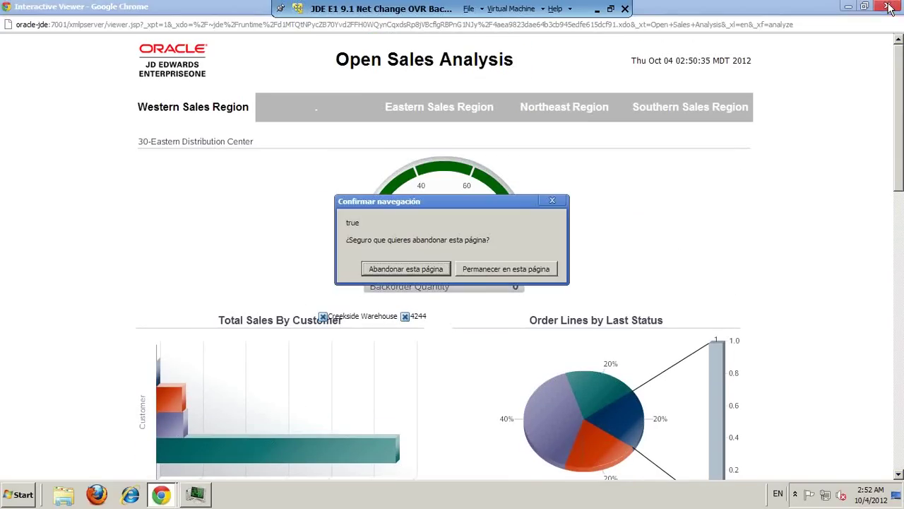
Step: Leave the report, close Open Sales Inquiry, and open Customer Ledger Inquiry for company 1
click(399, 269)
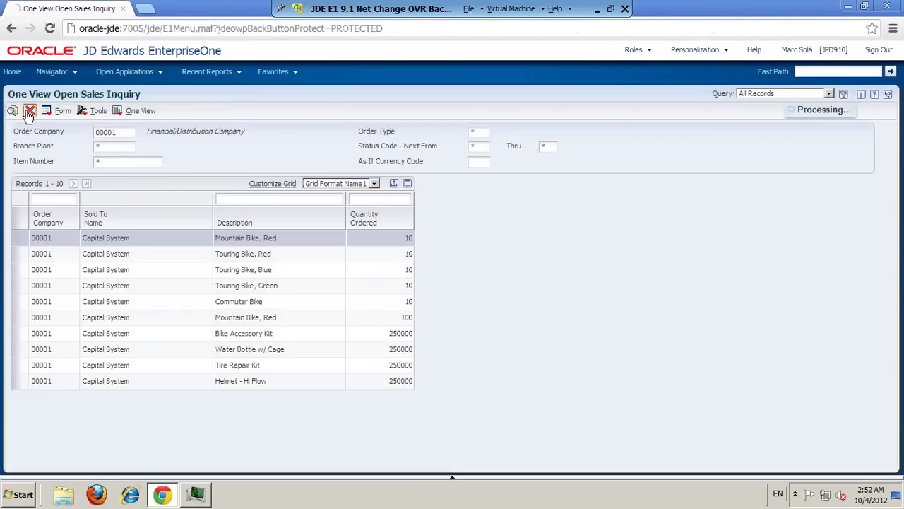
click(29, 113)
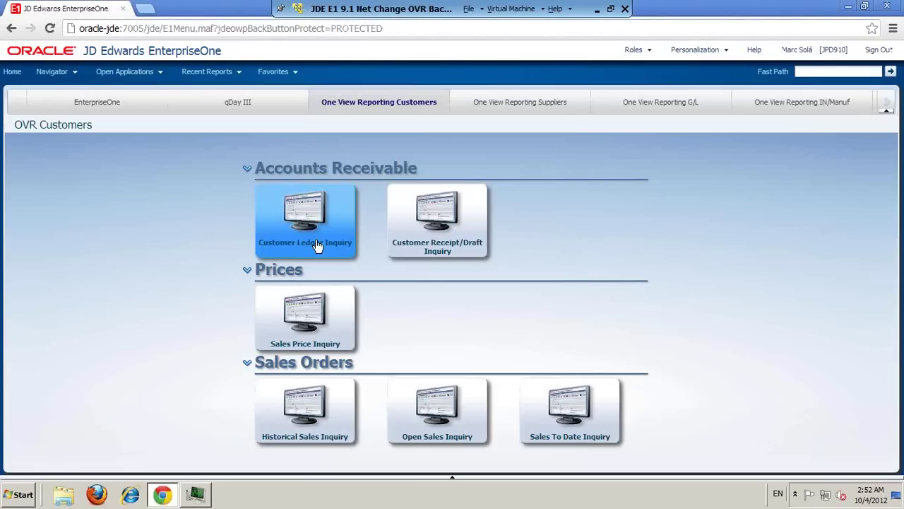
click(334, 238)
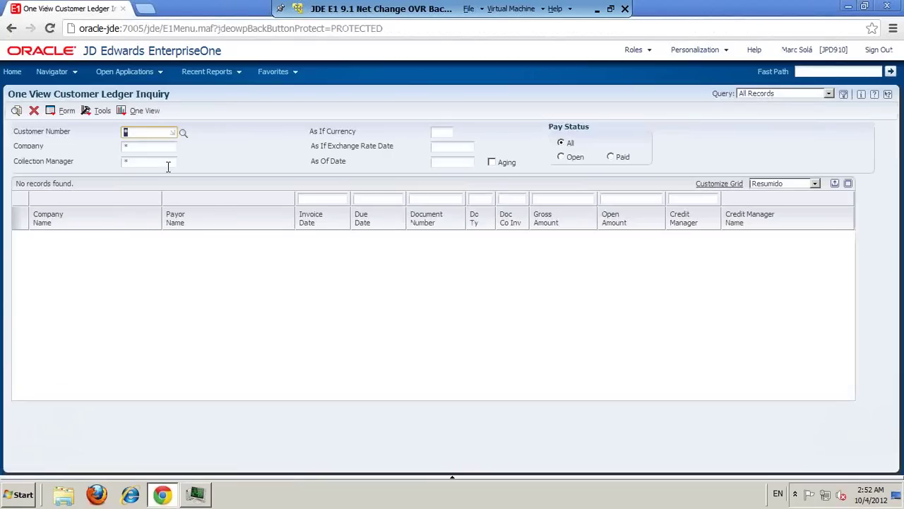
click(141, 148)
text(1)
key(Tab)
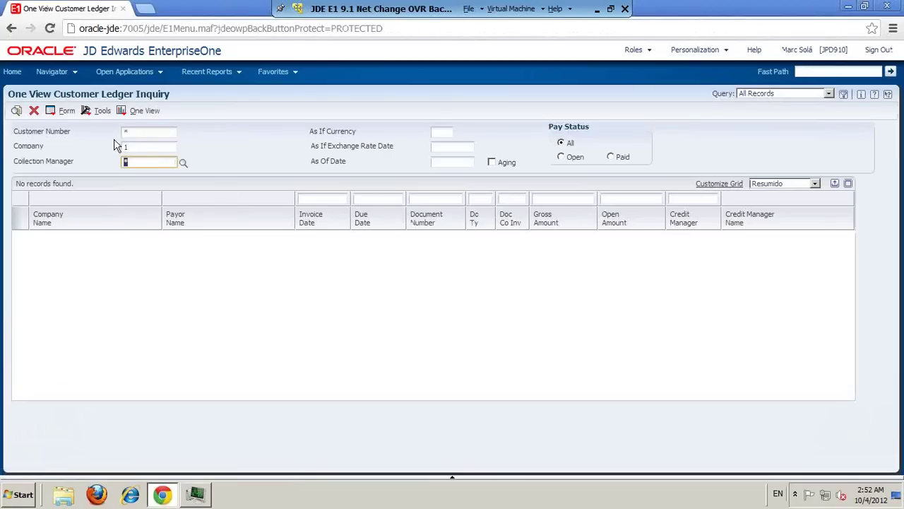
Step: Find company 00001's customer ledger records and bring up the One View reports list
click(51, 111)
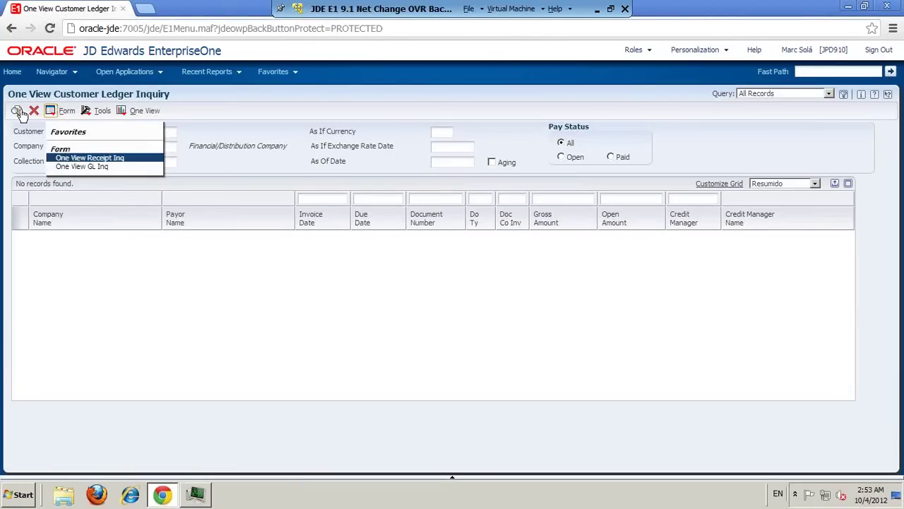
click(16, 110)
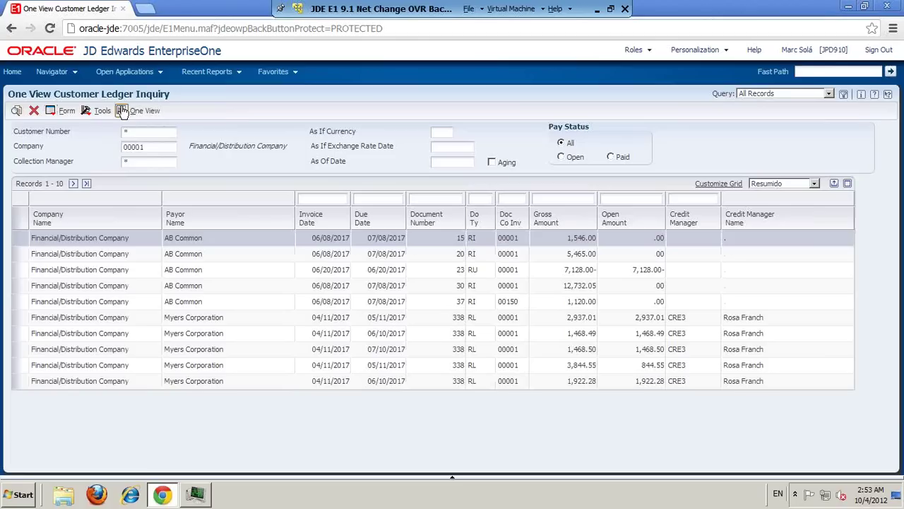
click(121, 111)
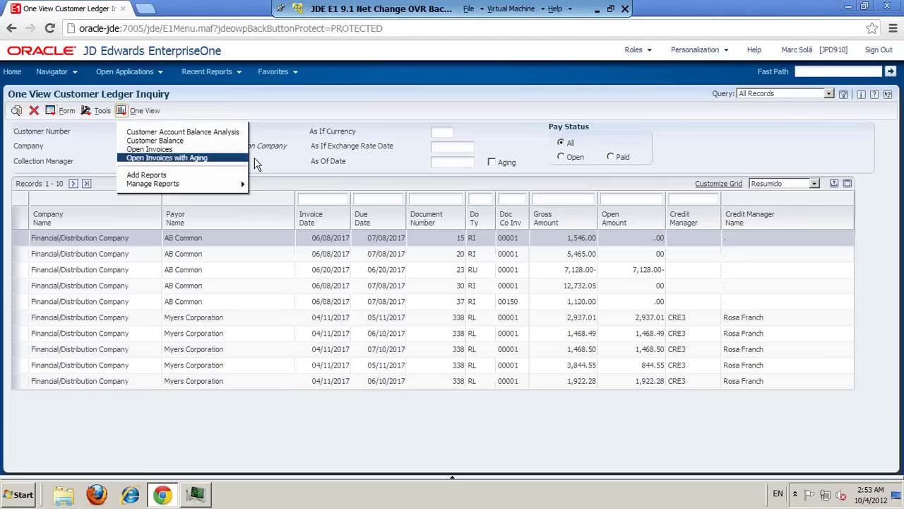
Step: Run Customer Account Balance Analysis full-screen and browse its gauges, charts and Open Invoices table
click(212, 134)
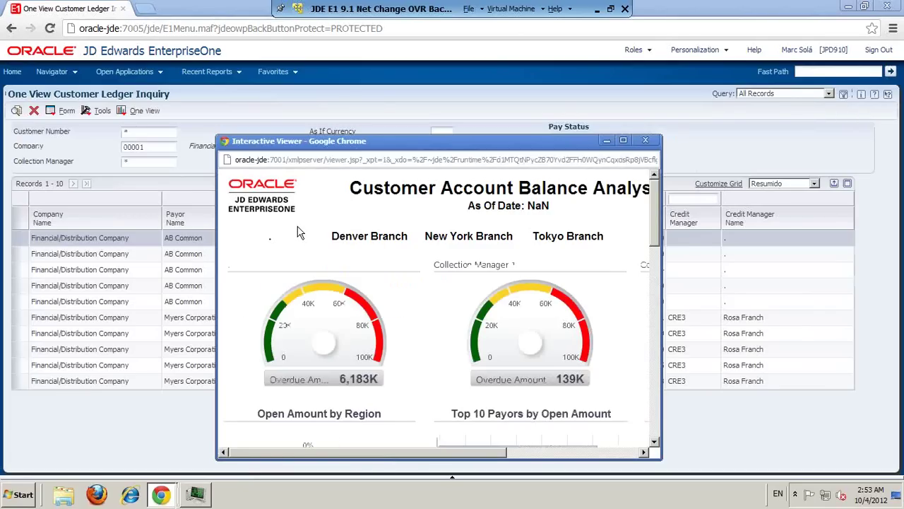
click(623, 140)
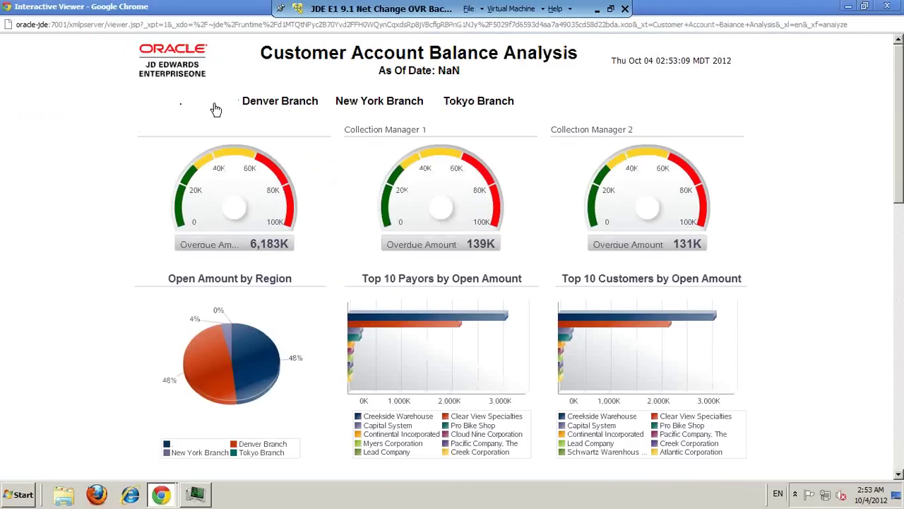
mouse_move(274, 178)
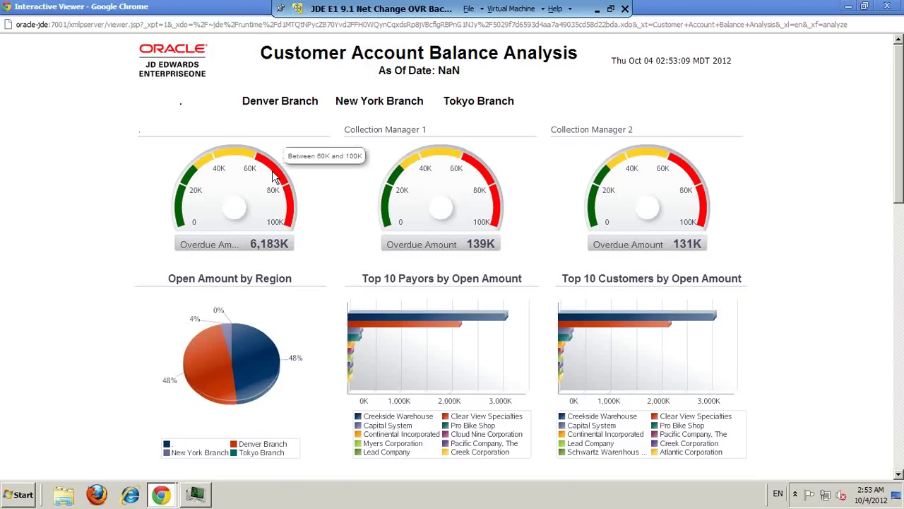
mouse_move(238, 192)
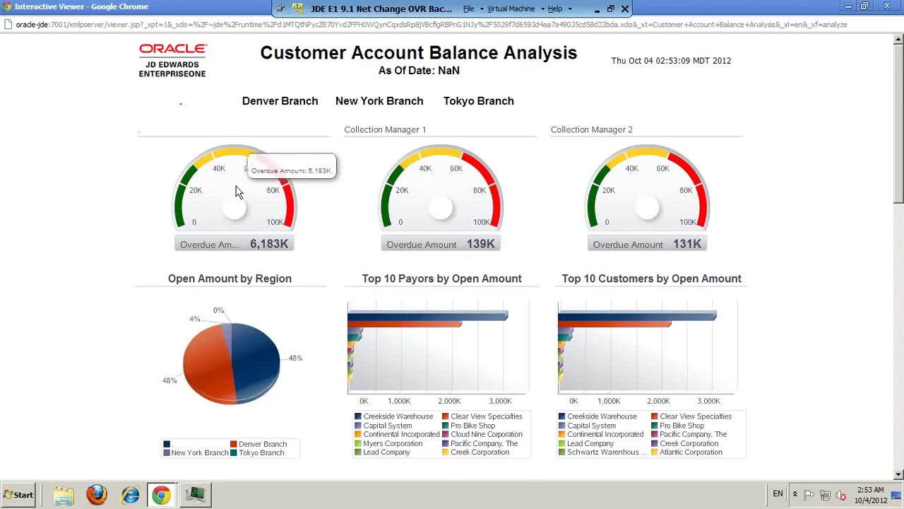
scroll(238, 192, down, 10)
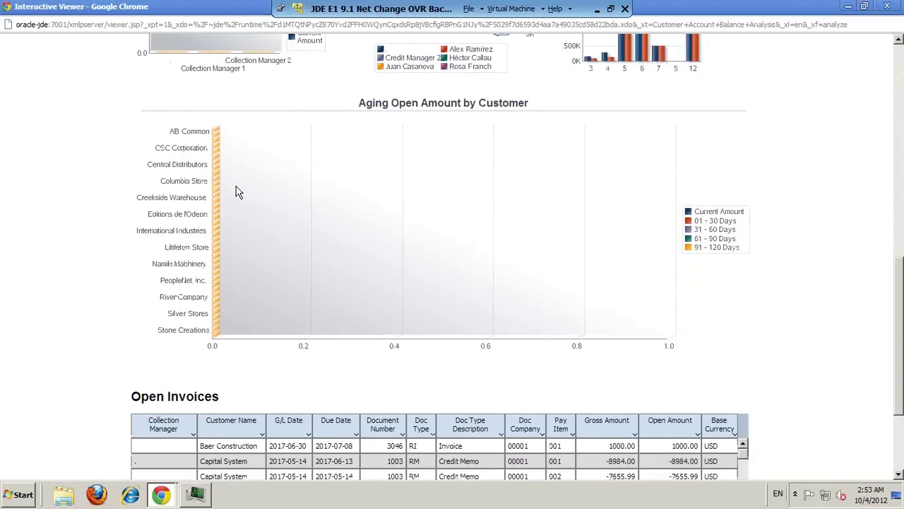
scroll(238, 192, down, 4)
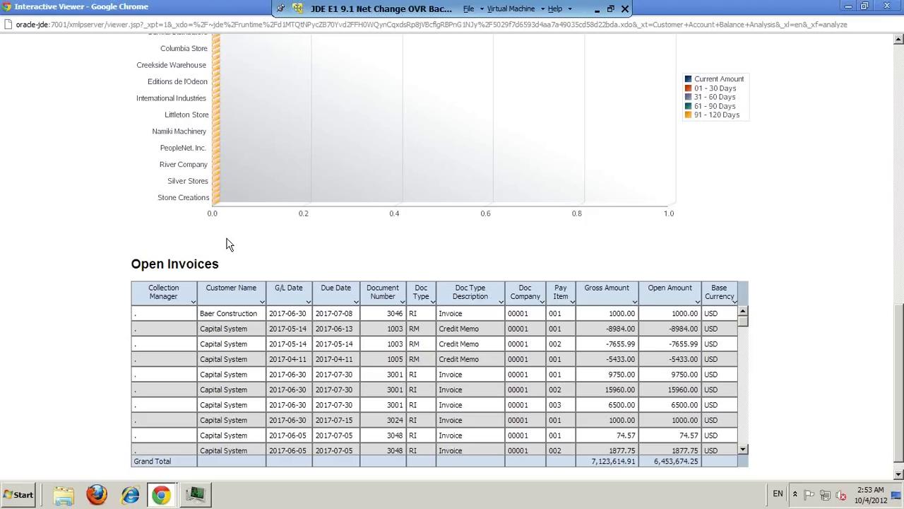
scroll(227, 243, up, 10)
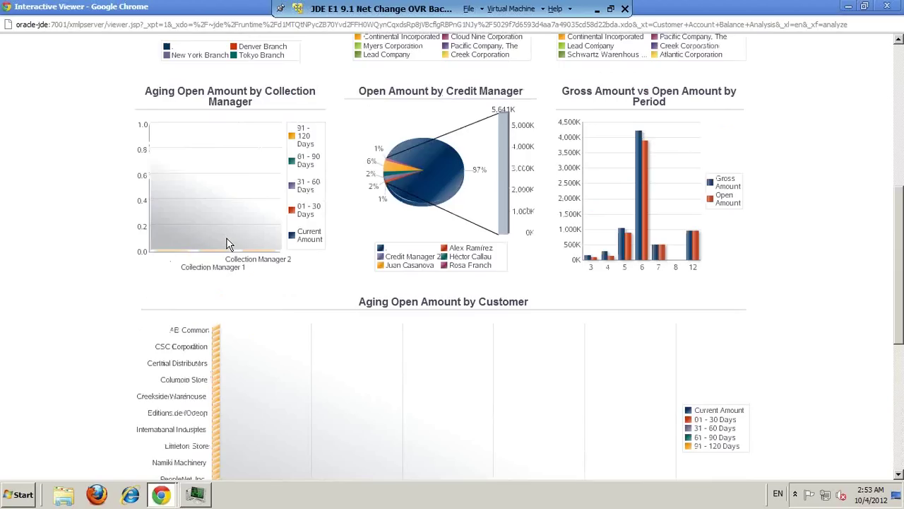
scroll(228, 243, up, 4)
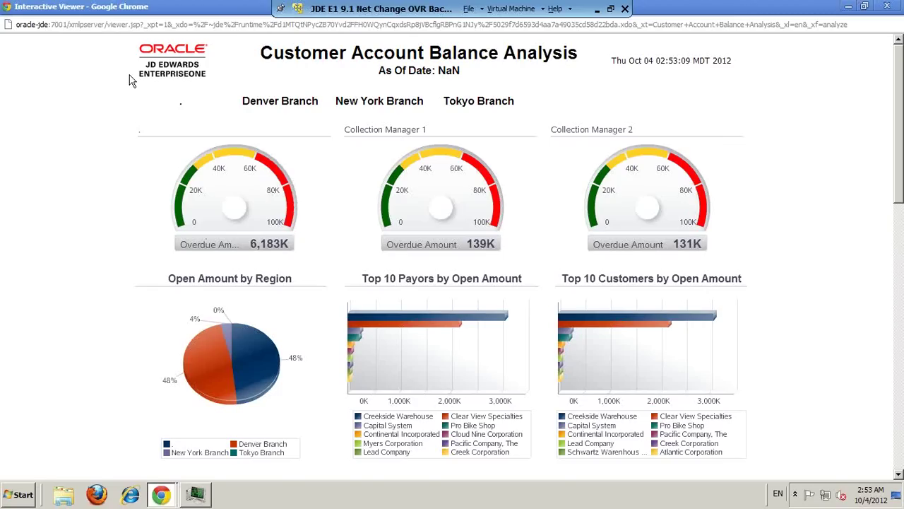
Step: Close the report viewer, confirm leaving, and start a new report via One View > Add Reports
click(887, 7)
click(426, 270)
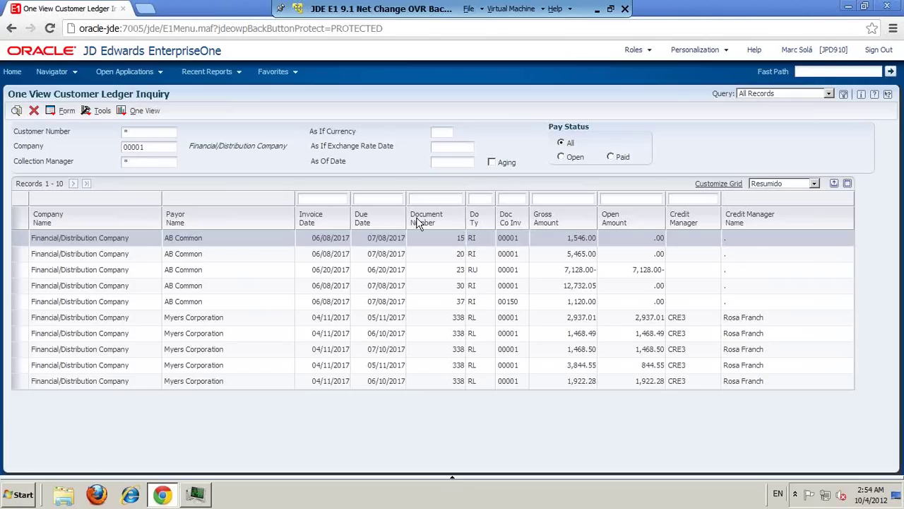
click(122, 112)
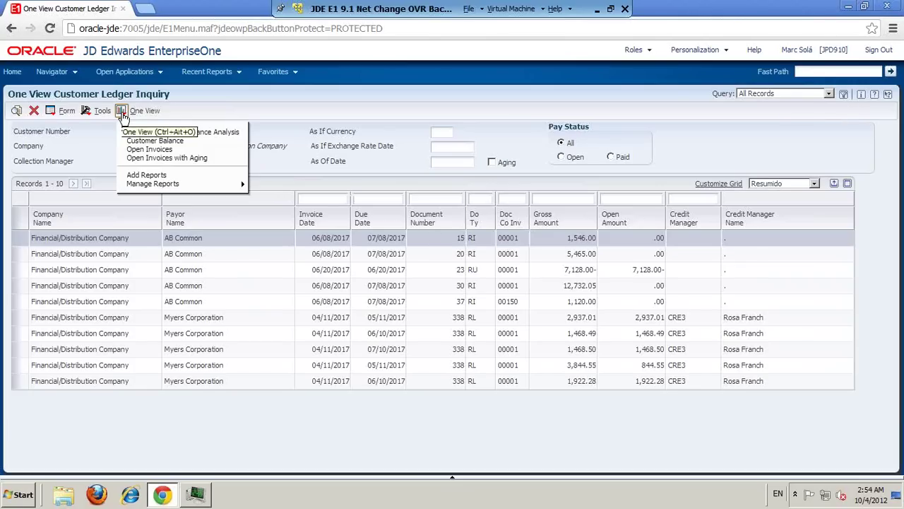
click(147, 177)
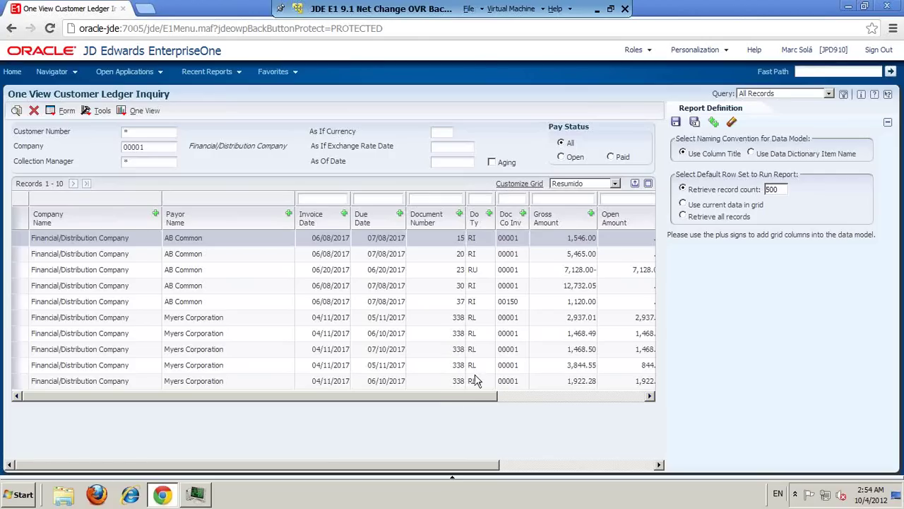
Step: Show all grid columns and reopen the new One View report definition
click(615, 183)
click(582, 203)
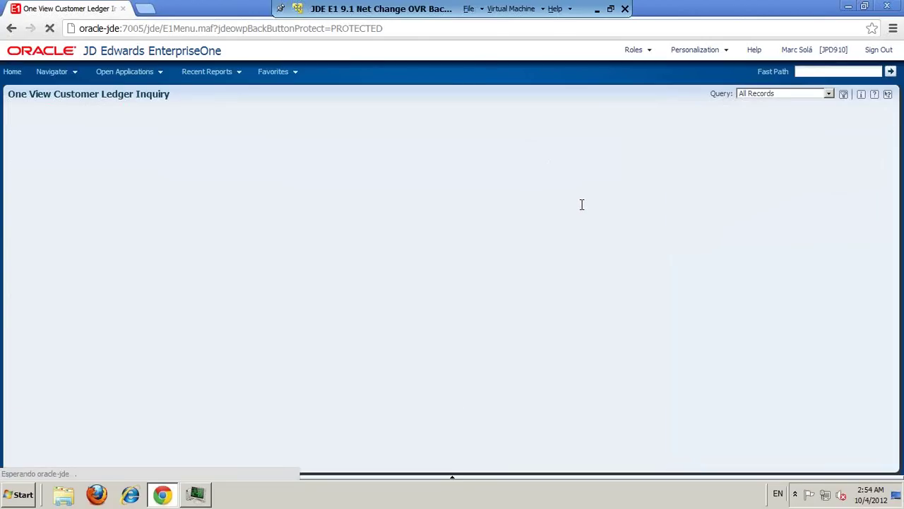
click(122, 111)
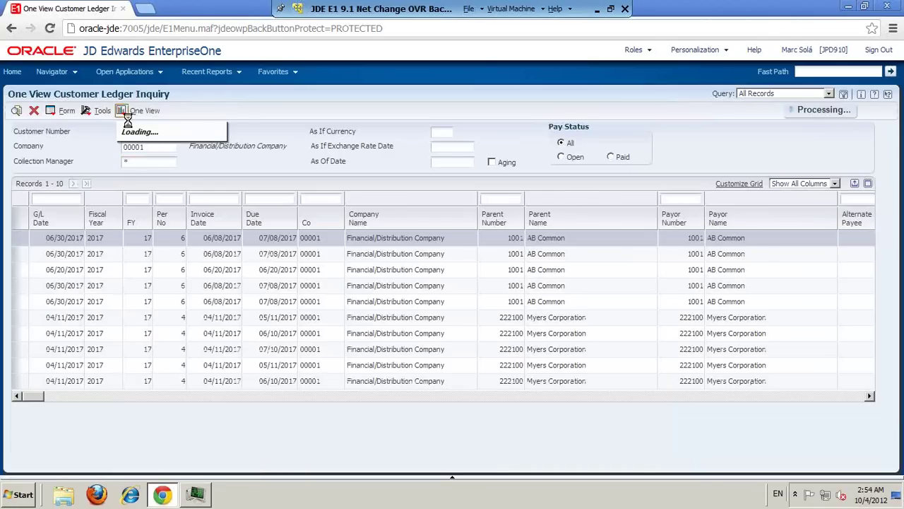
click(161, 174)
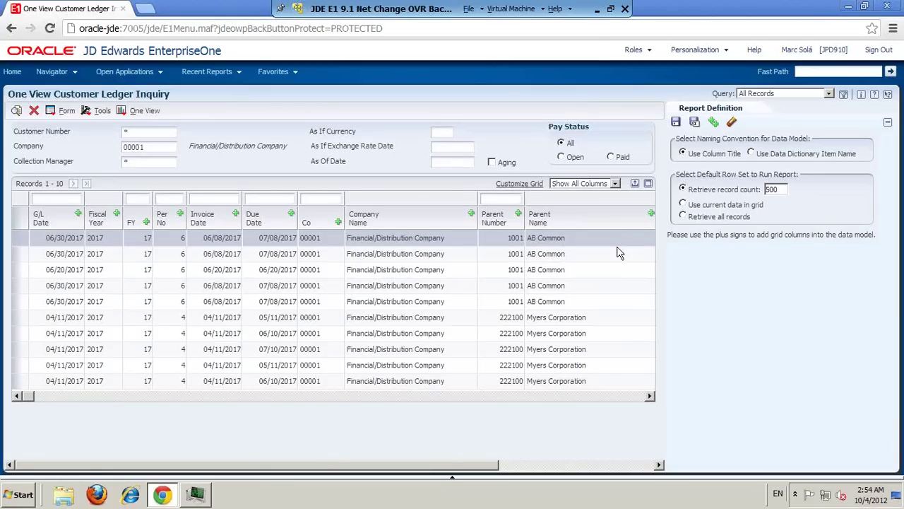
Step: Add the Invoice Date, Due Date, Company Name, Customer Name, Document Number and Do Ty columns
click(236, 214)
click(291, 214)
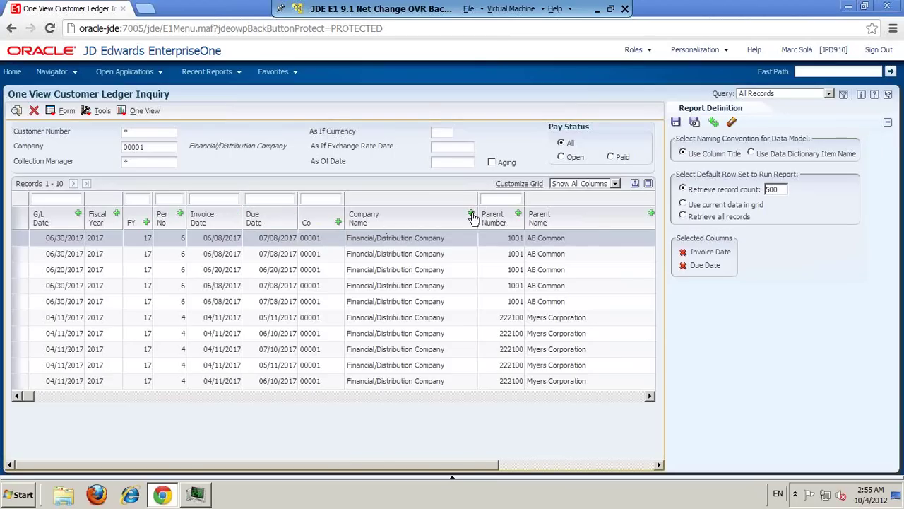
click(472, 214)
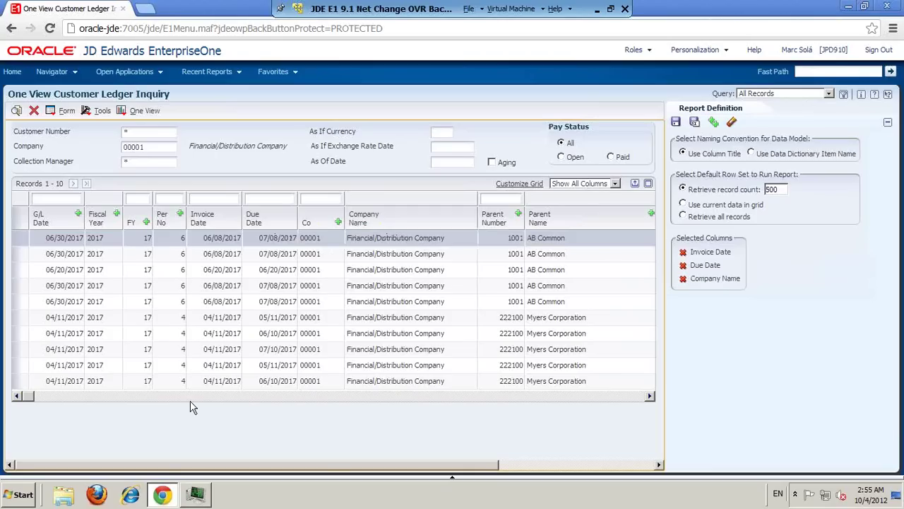
click(439, 396)
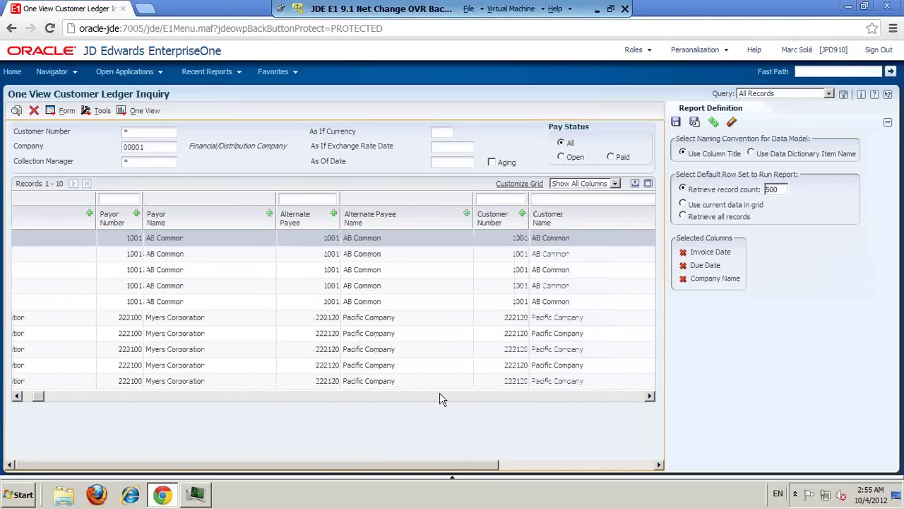
click(439, 397)
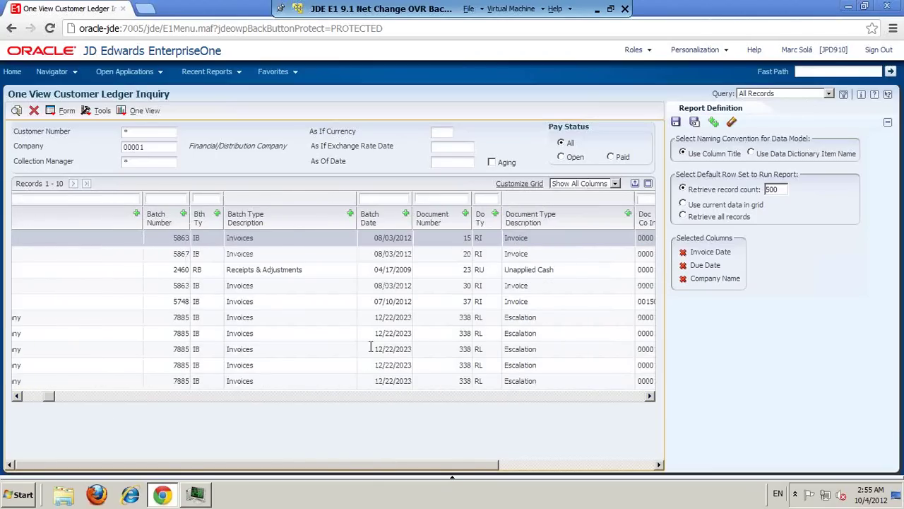
click(137, 215)
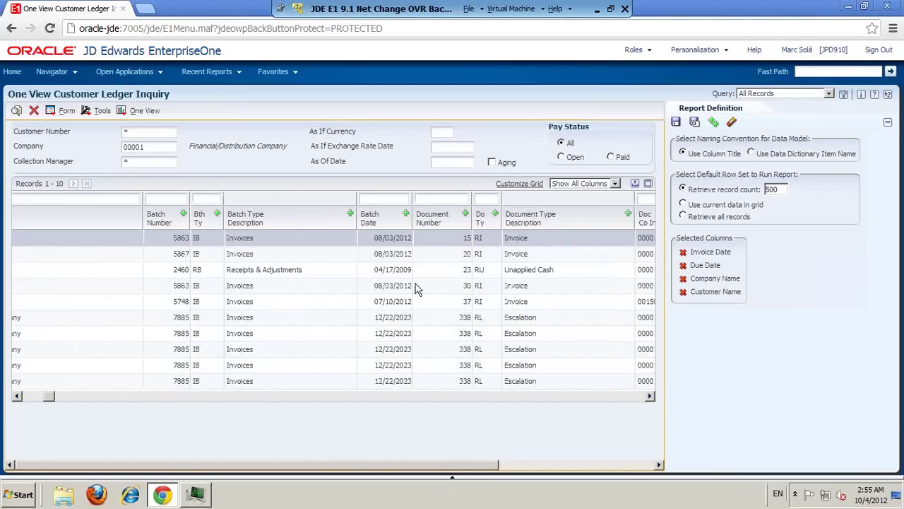
click(466, 214)
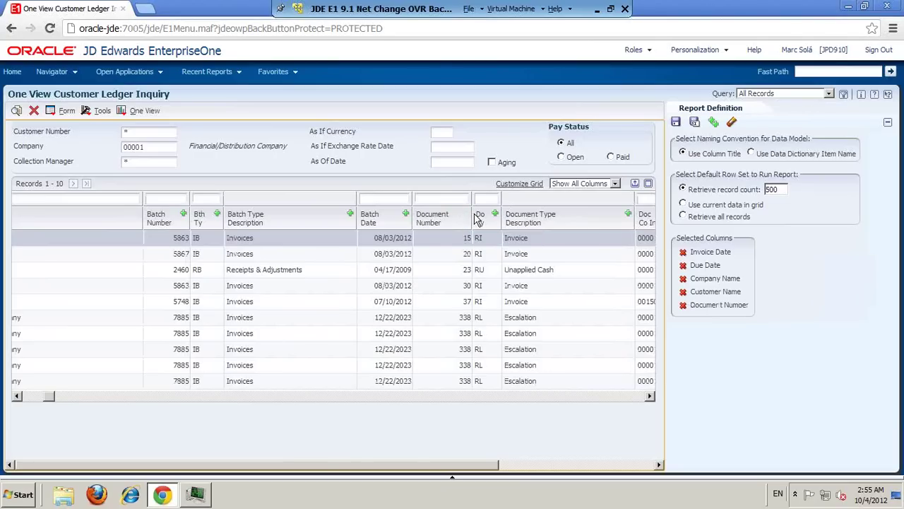
click(495, 214)
Step: Add the Doc Co Inv, Gross Amount and Open Amount columns to the report
click(649, 395)
click(582, 213)
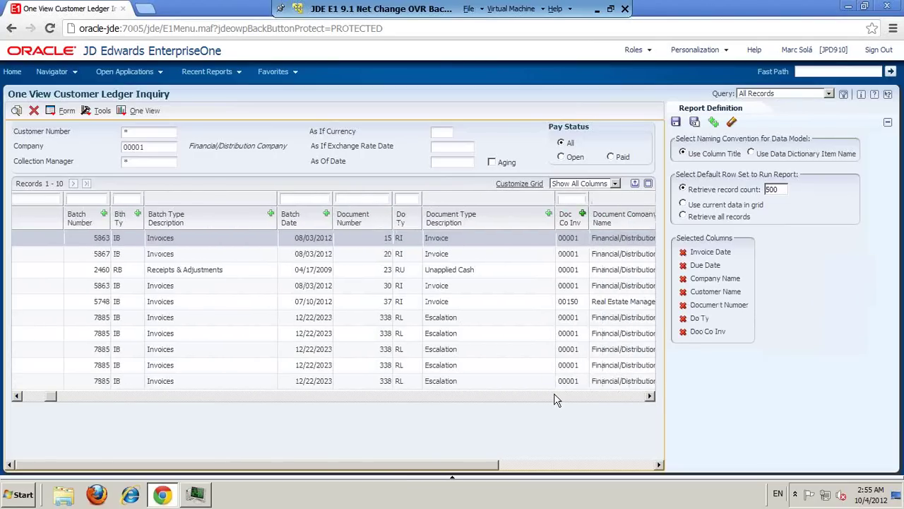
click(559, 396)
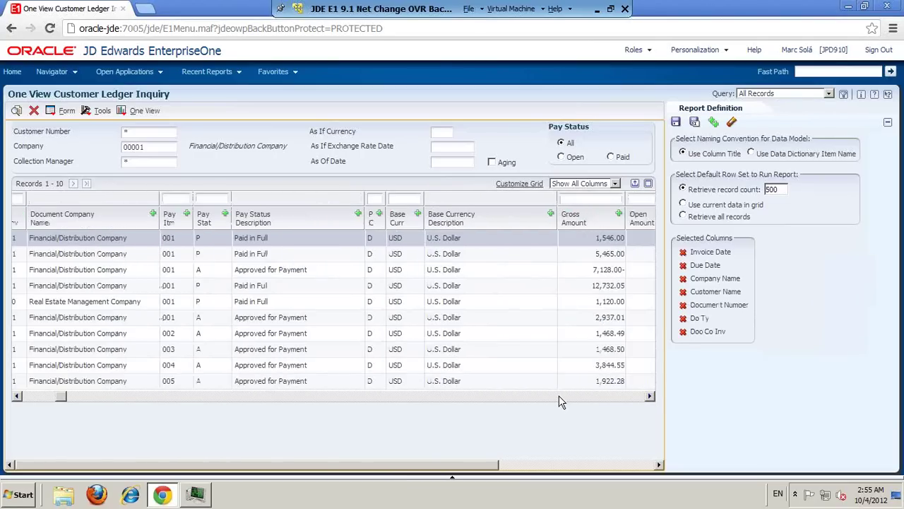
click(650, 397)
click(566, 213)
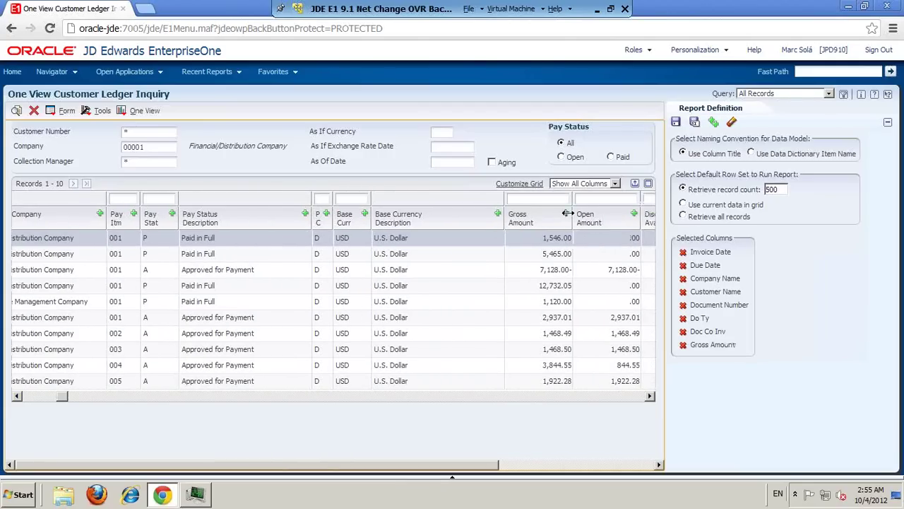
click(634, 213)
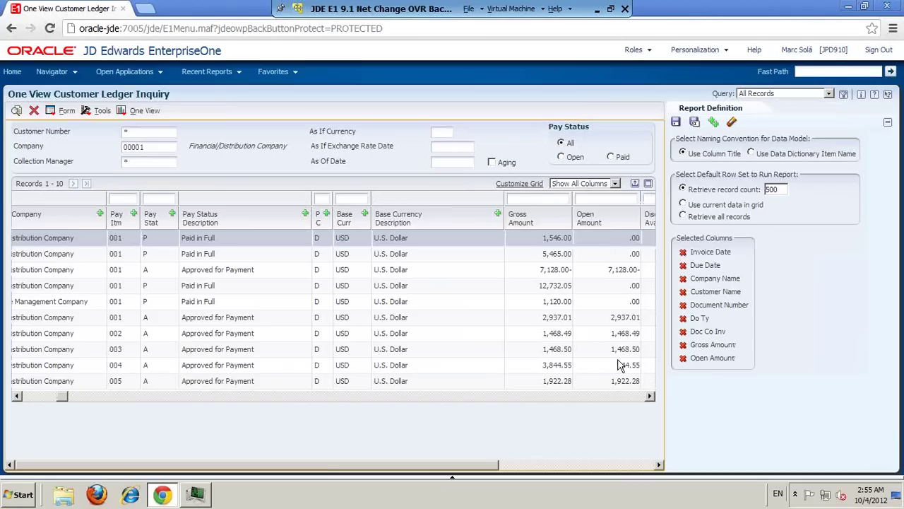
click(620, 397)
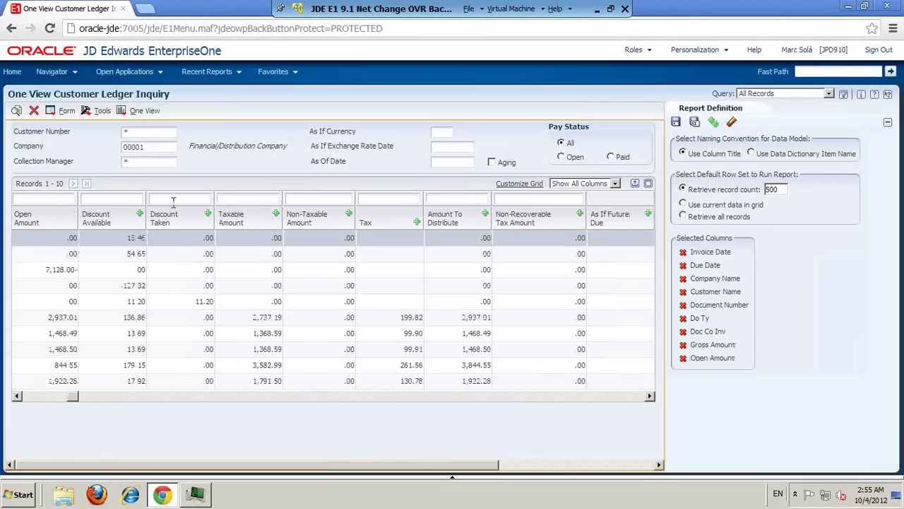
click(470, 397)
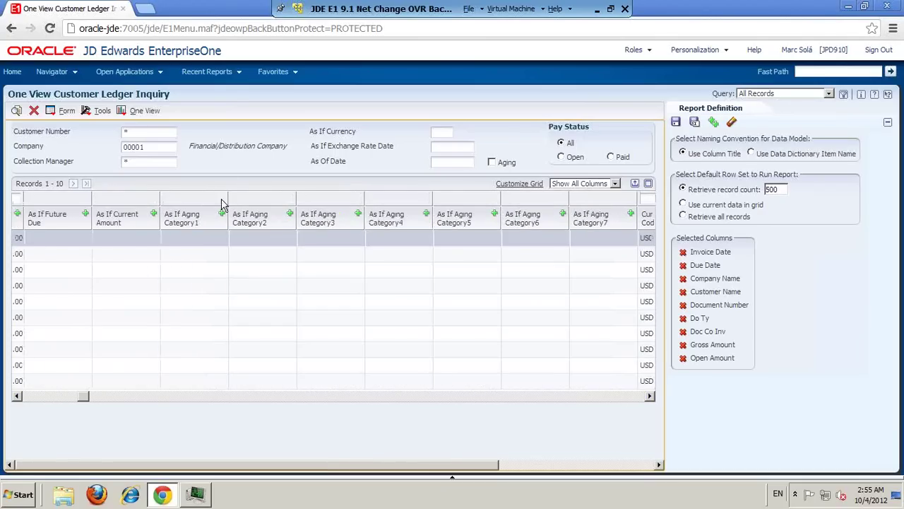
click(546, 397)
click(546, 397)
click(546, 397)
click(548, 399)
click(548, 397)
click(548, 397)
click(548, 397)
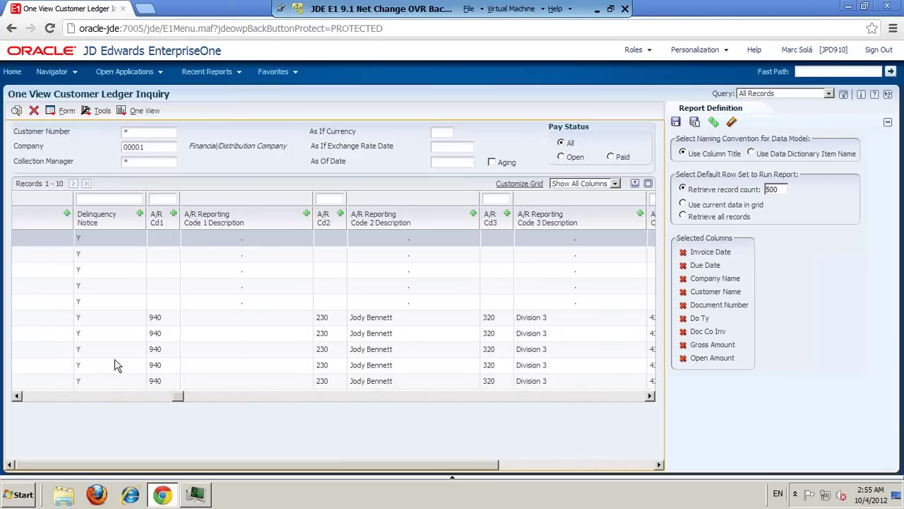
Step: Bring the Credit Manager columns back into view and add Credit Manager and Credit Manager Name
click(93, 397)
click(93, 396)
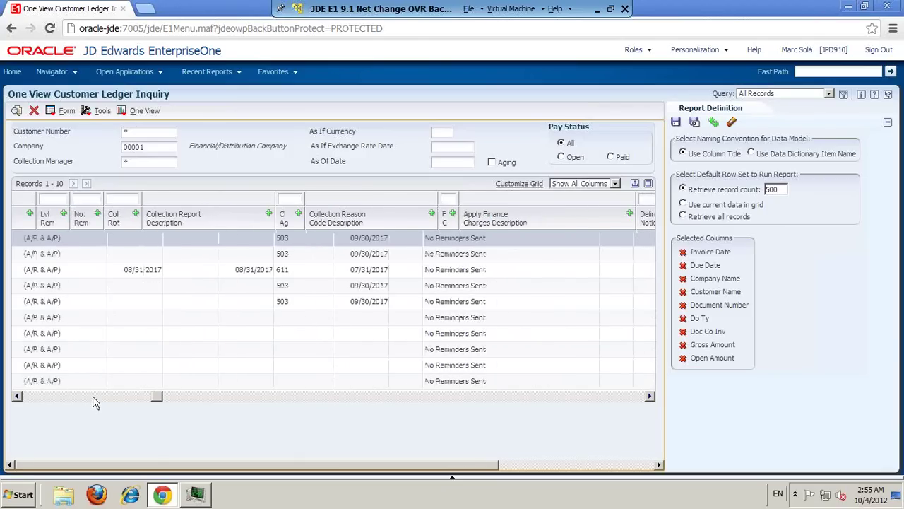
click(91, 399)
click(90, 399)
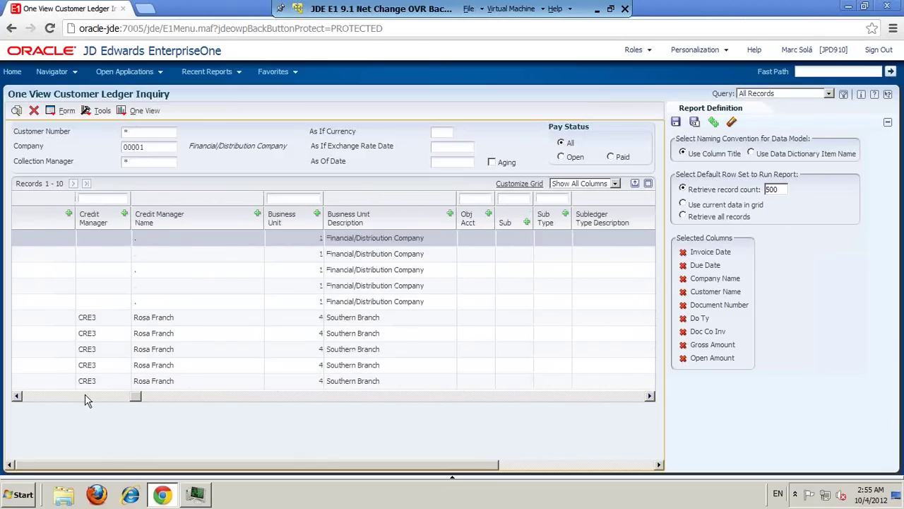
click(125, 213)
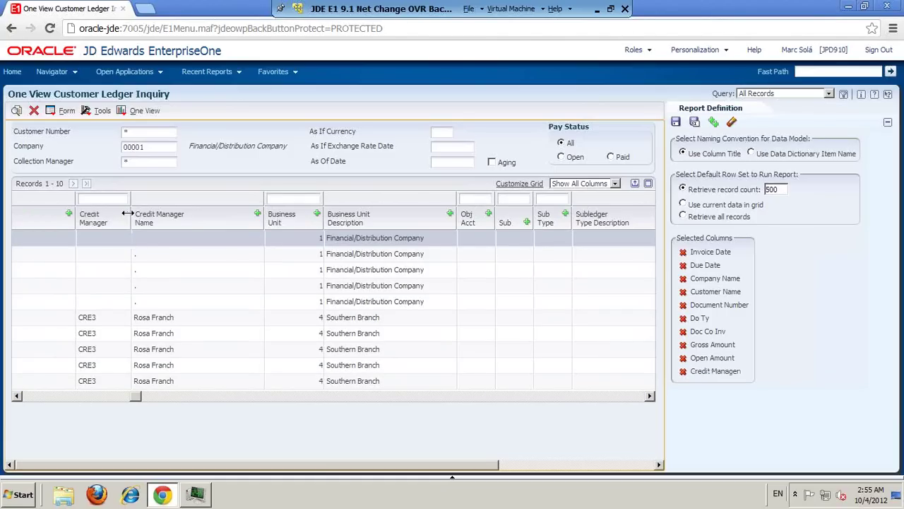
click(257, 213)
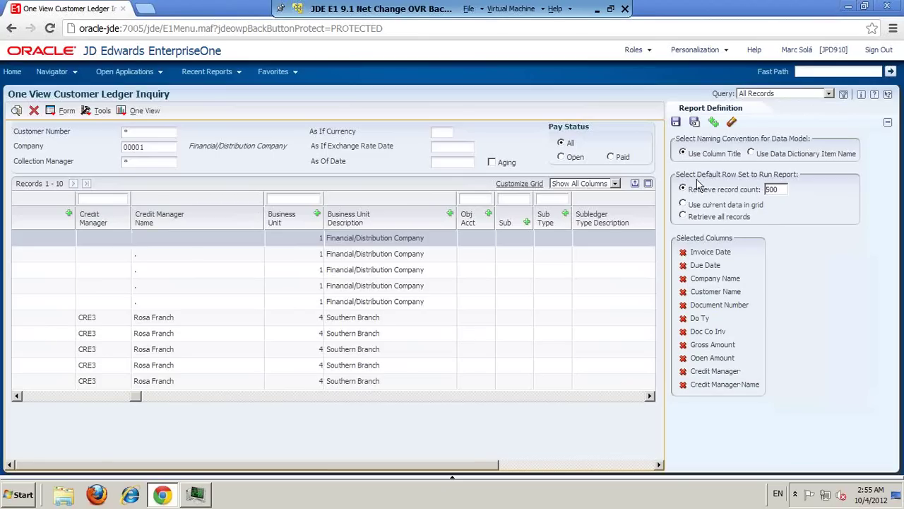
Step: Save the column selection as the new report 'Facturas Pendientes'
click(676, 123)
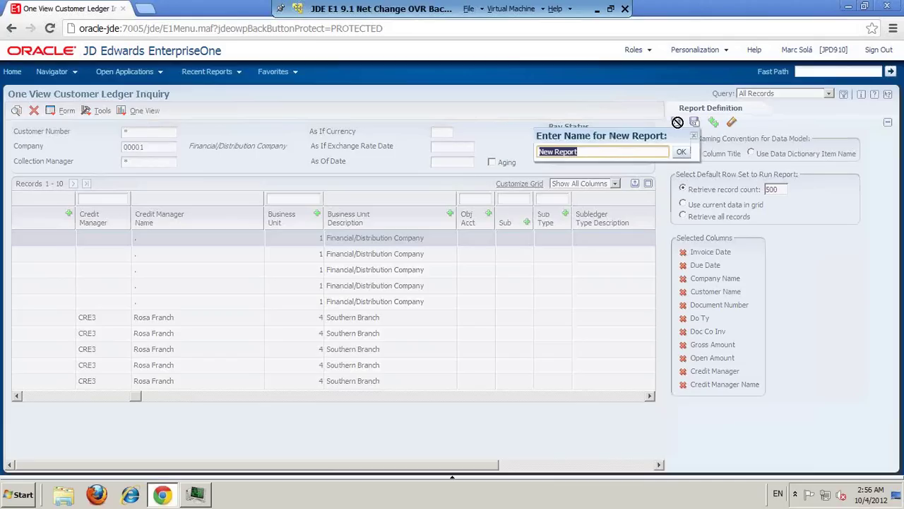
text(f)
key(BackSpace)
text(fact)
key(BackSpace)
key(BackSpace)
key(BackSpace)
key(BackSpace)
text(Facturas Pn)
key(BackSpace)
text(endientes)
click(681, 152)
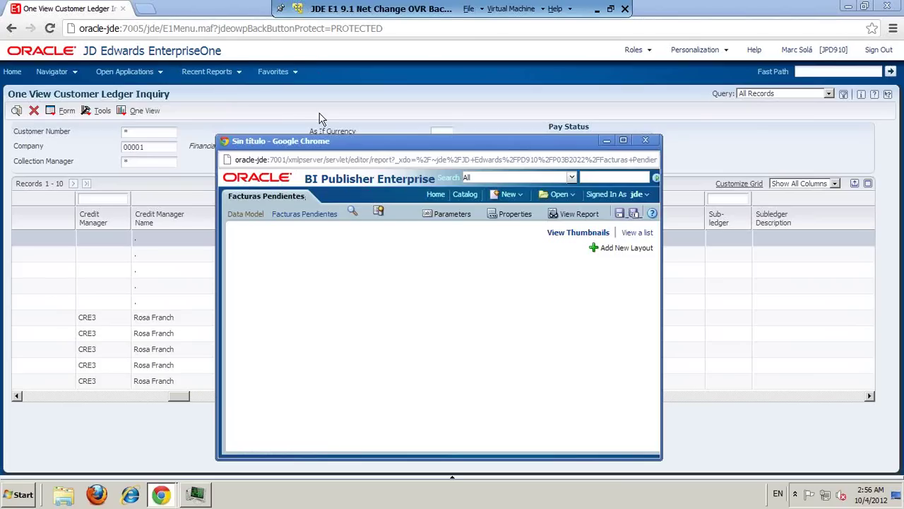
Step: Maximize BI Publisher and start a new layout from the Blank (Landscape) template
click(622, 140)
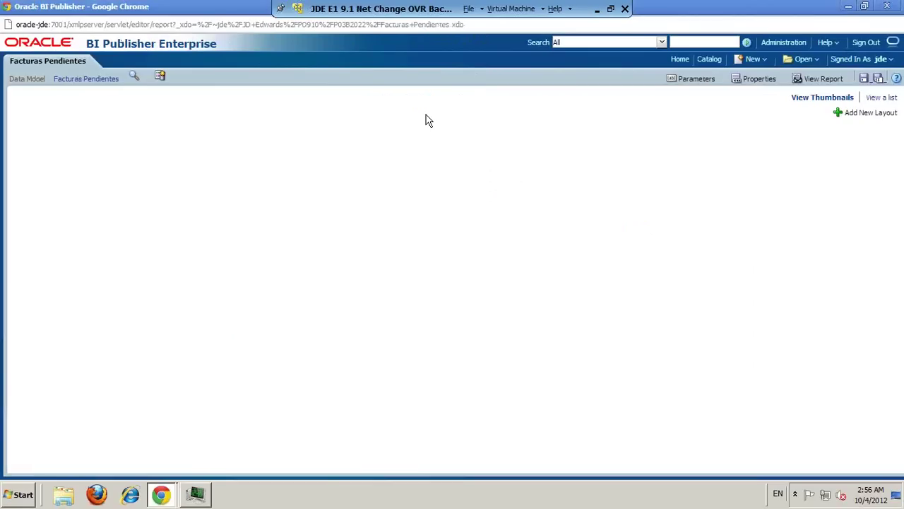
click(870, 113)
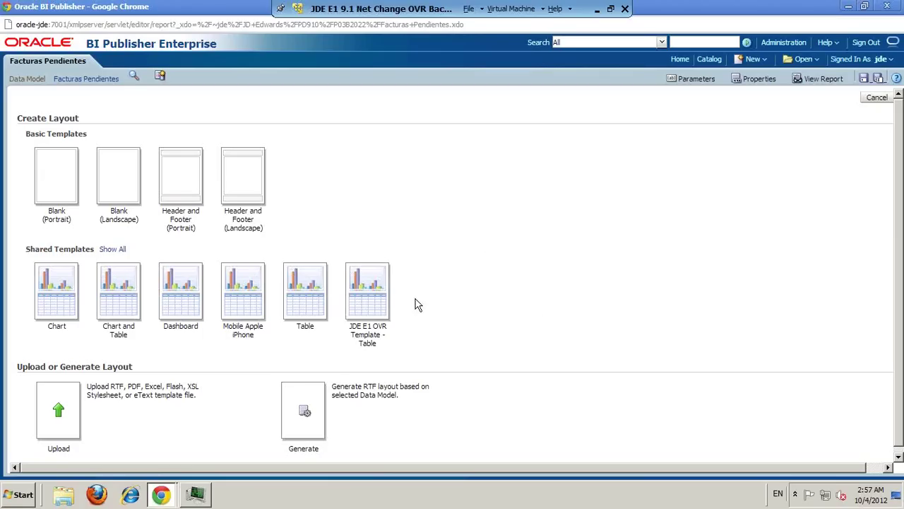
click(119, 178)
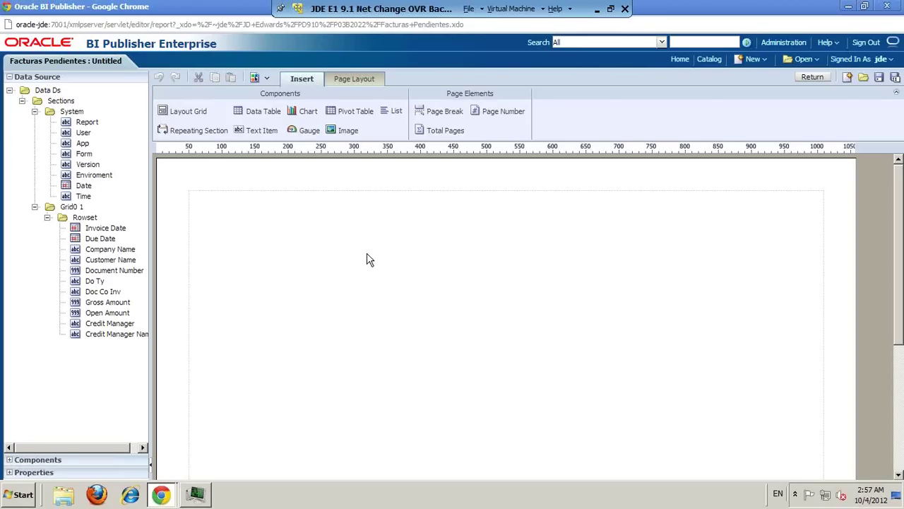
Step: Insert a five-row, two-column layout grid on the page
click(202, 115)
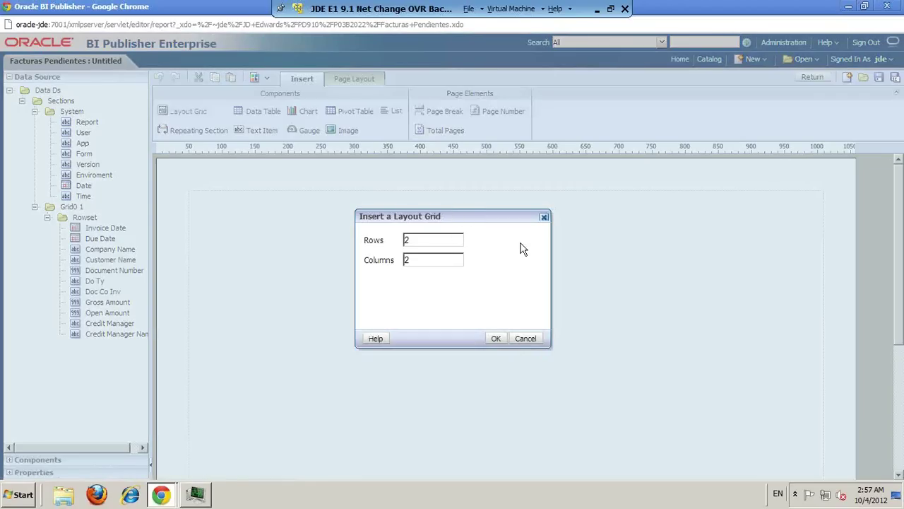
drag(407, 242, 394, 240)
click(497, 339)
Step: Drop an Image component into the grid's first cell
click(451, 209)
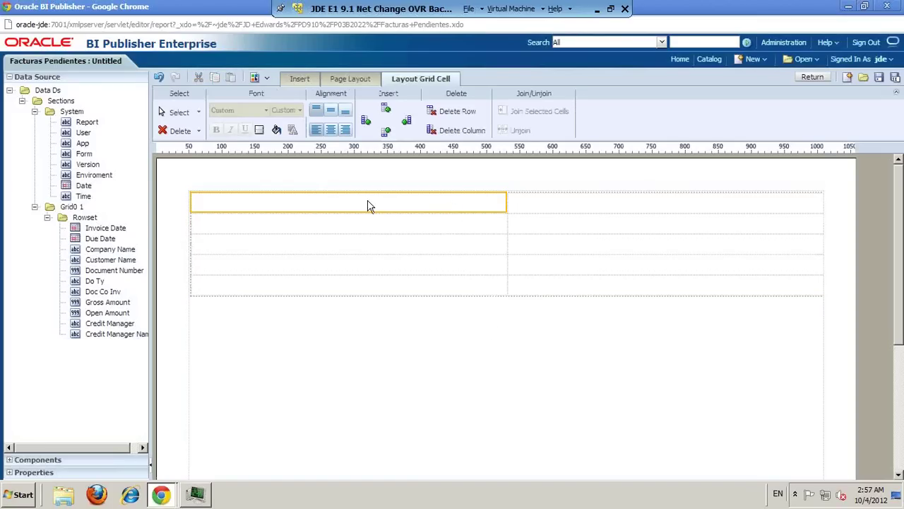
click(301, 79)
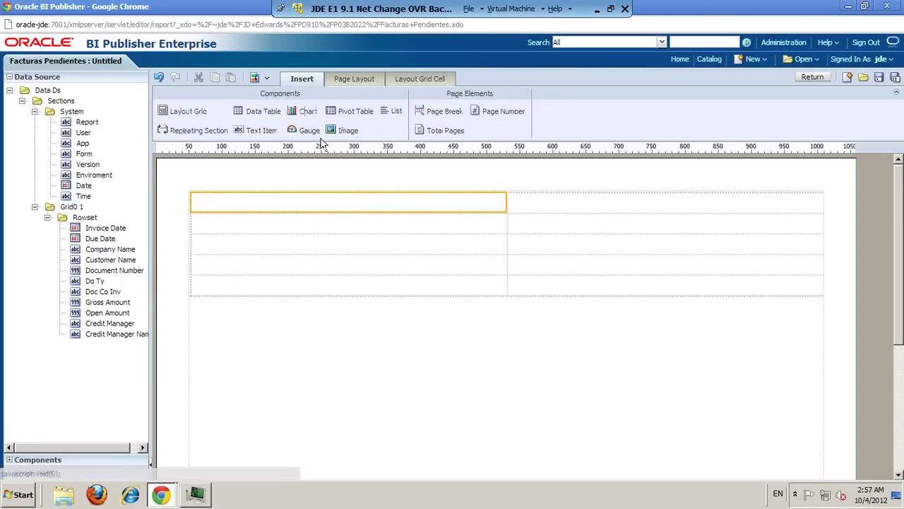
drag(344, 135, 323, 211)
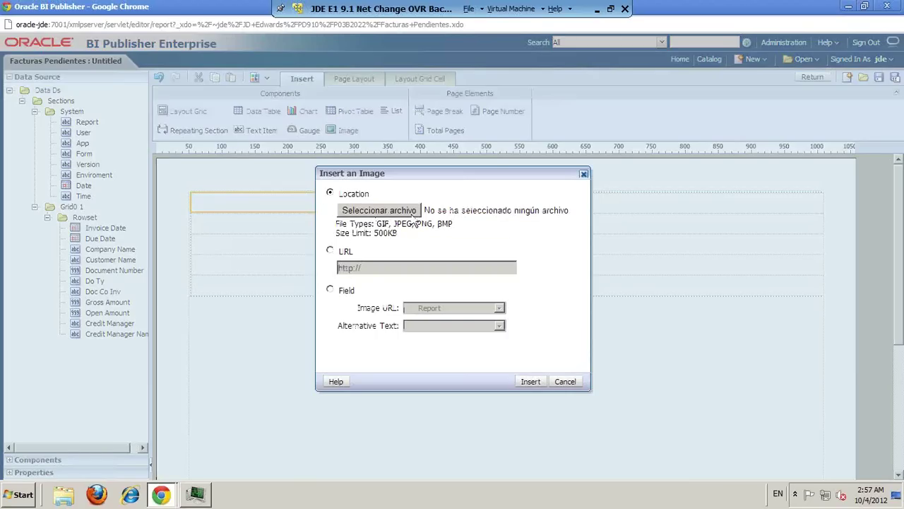
Step: Upload oracle.jpg into the first cell and resize the logo to 202 × 47 px
click(374, 211)
drag(455, 119, 457, 177)
click(164, 177)
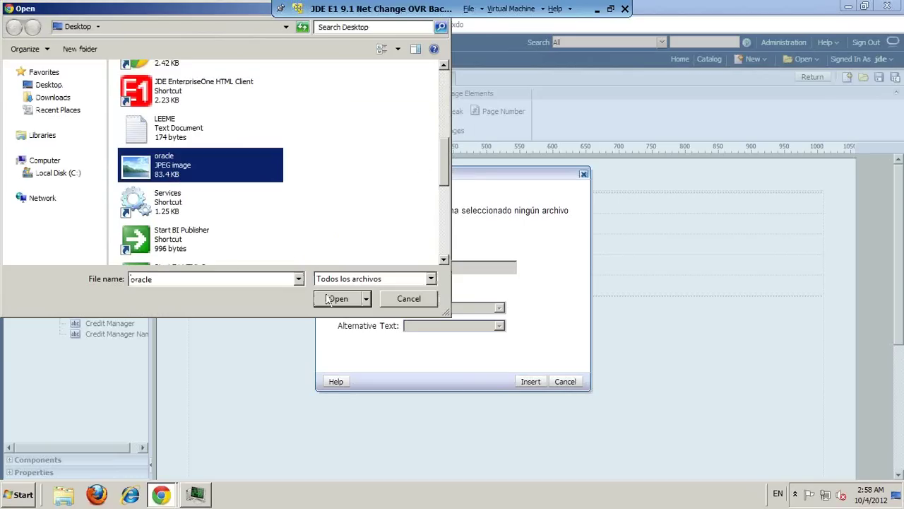
click(332, 299)
click(527, 383)
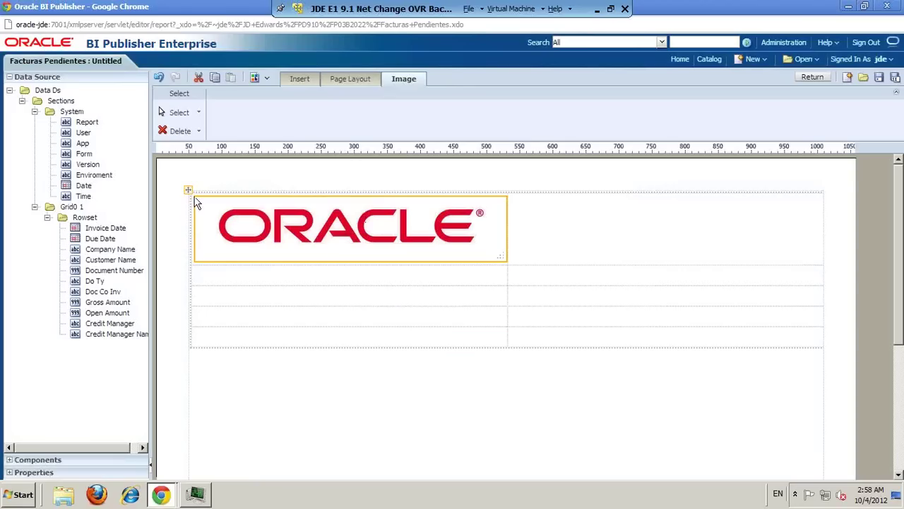
drag(506, 265, 320, 223)
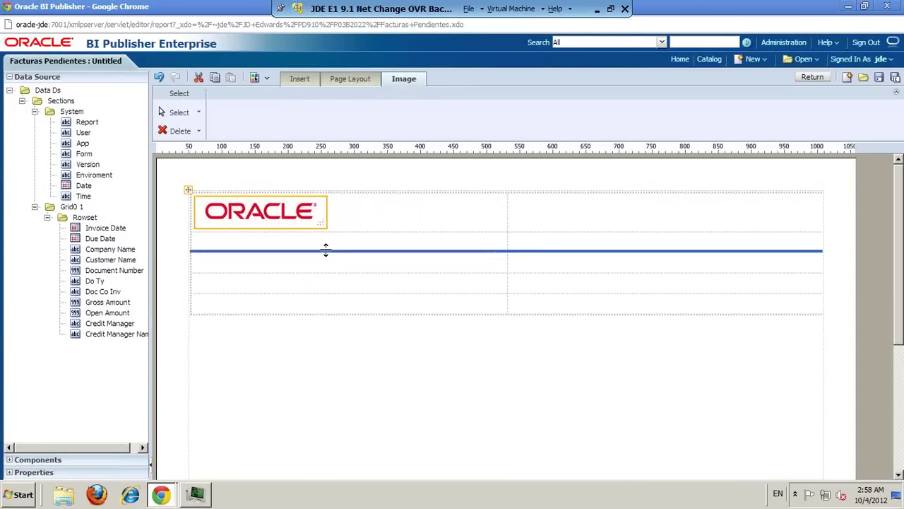
Step: Select the empty third-row cell of the layout grid
click(321, 262)
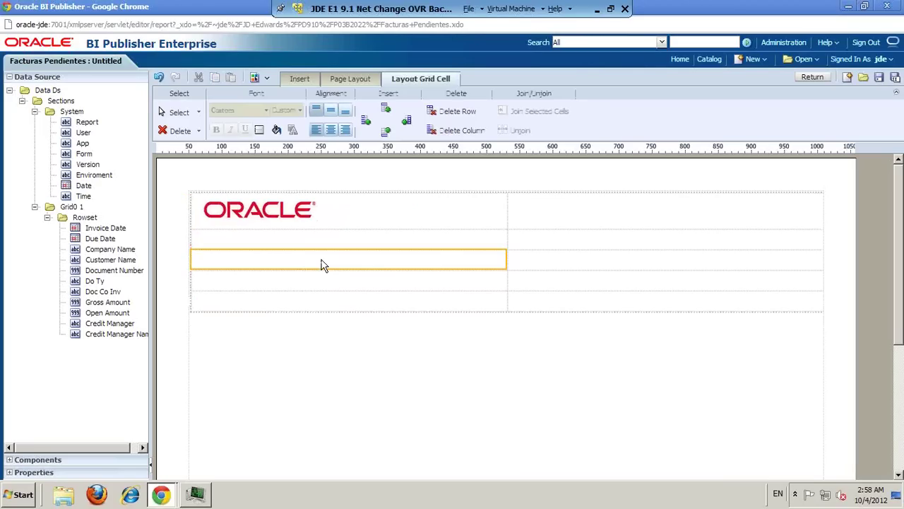
click(350, 78)
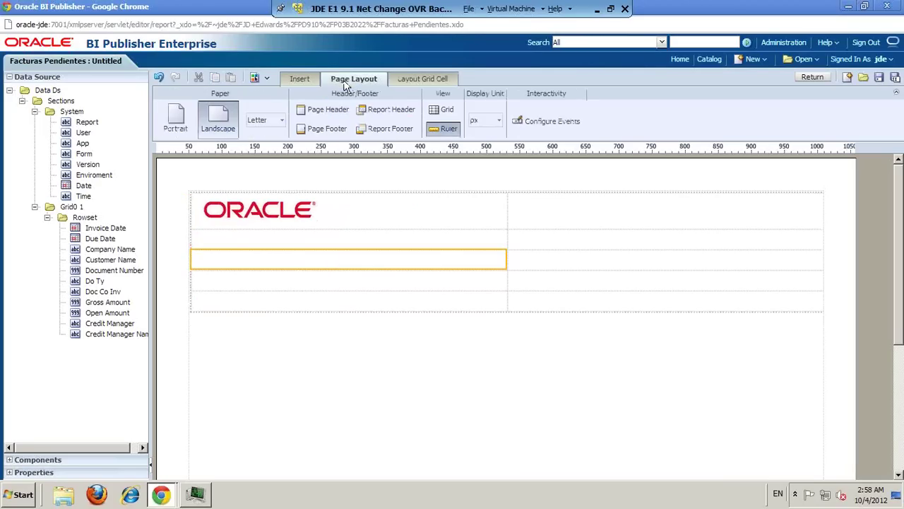
click(309, 82)
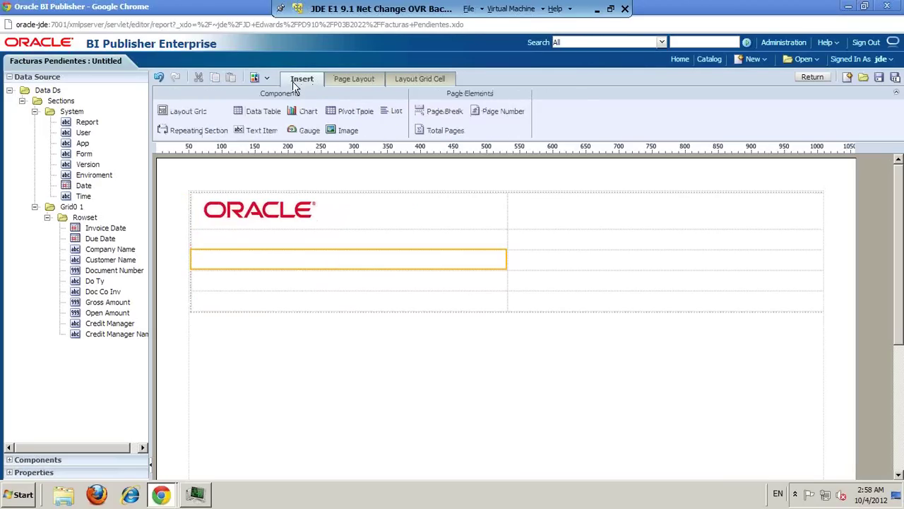
Step: Insert a Default-style bar chart with Credit Manager Name labels and Open Amount values
drag(308, 111, 322, 257)
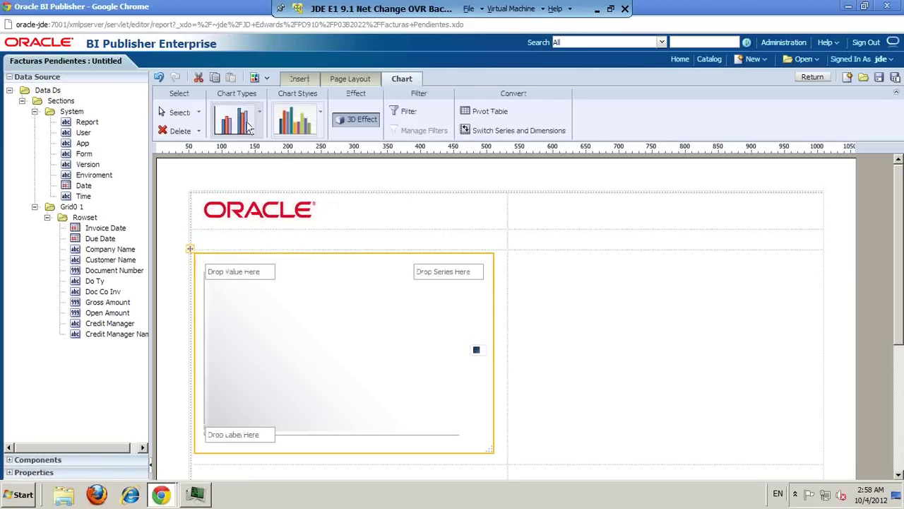
click(259, 118)
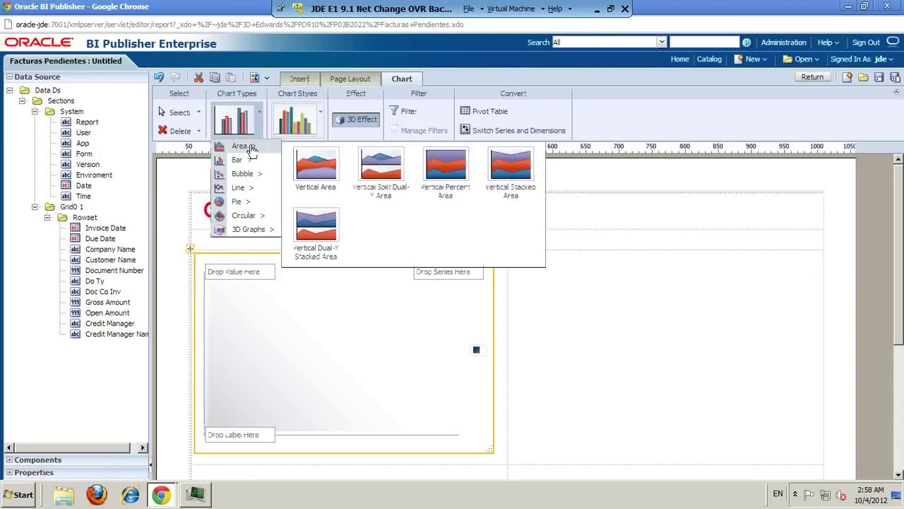
mouse_move(252, 162)
mouse_move(246, 179)
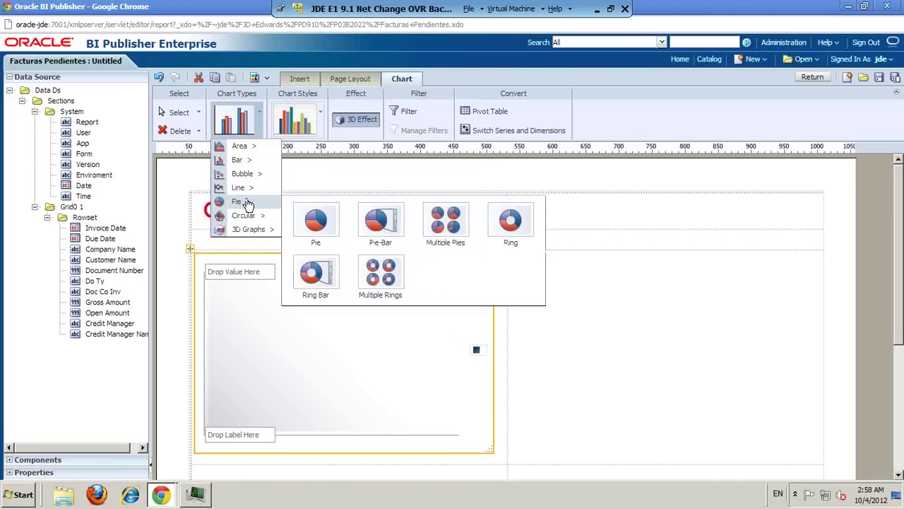
mouse_move(253, 230)
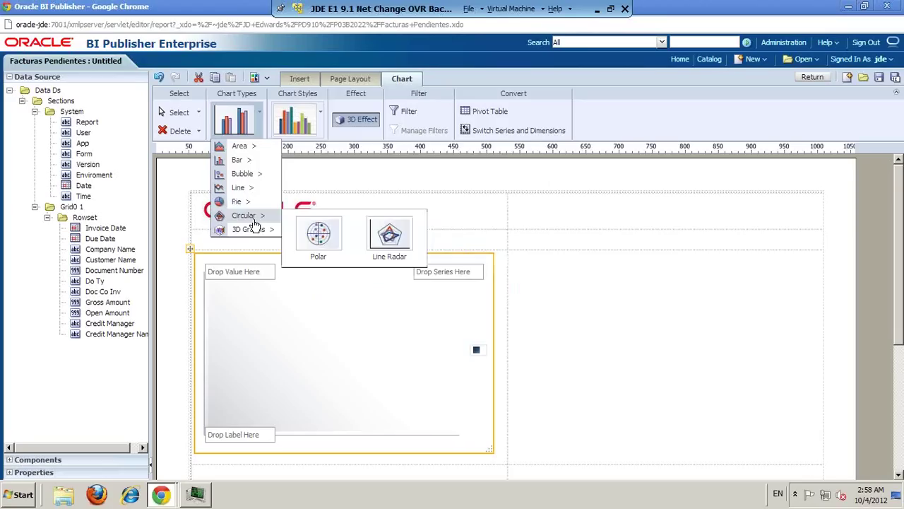
click(321, 123)
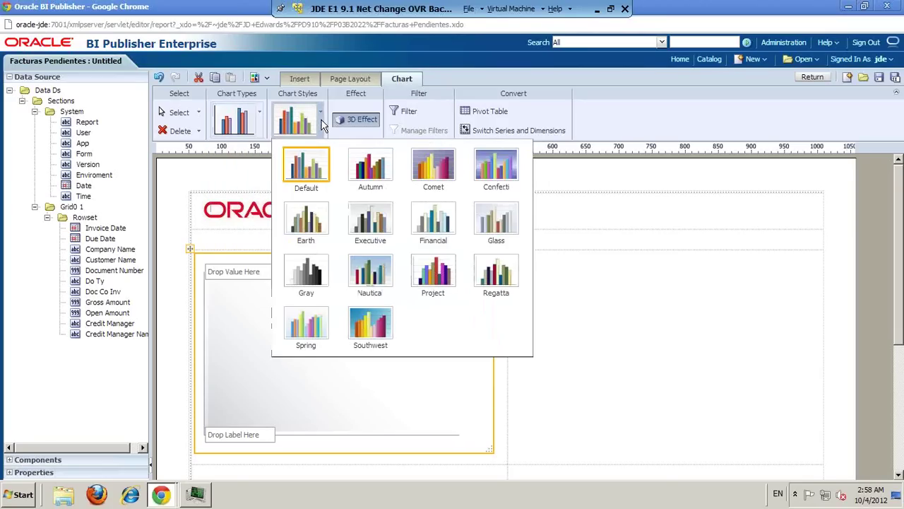
click(660, 342)
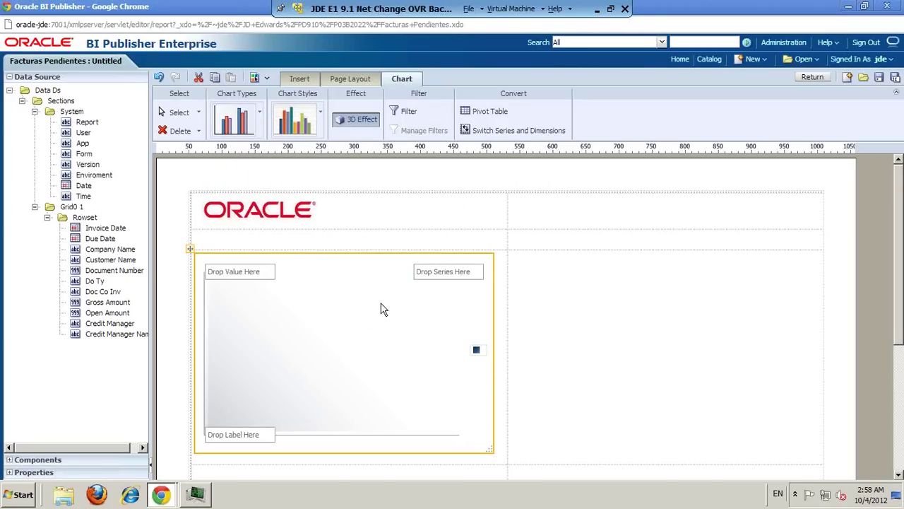
drag(151, 234, 178, 234)
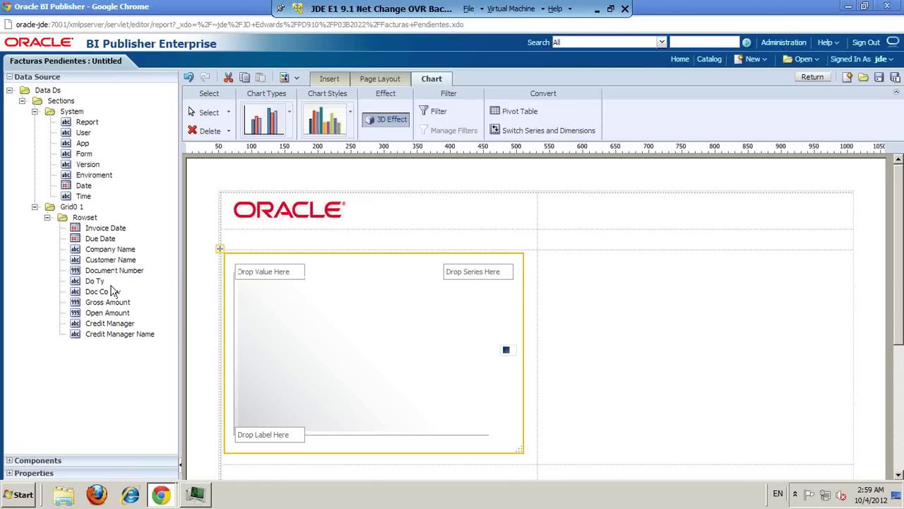
drag(120, 334, 290, 435)
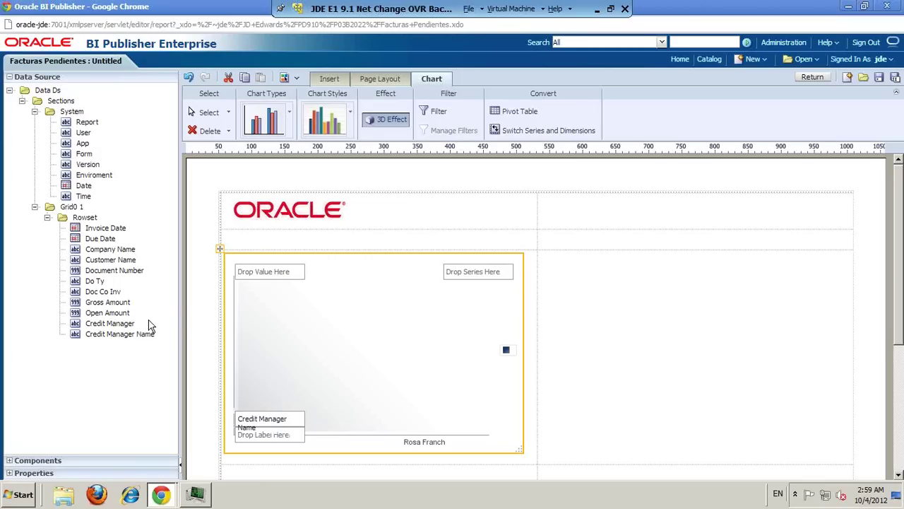
mouse_move(111, 312)
mouse_down()
mouse_move(120, 319)
mouse_move(298, 282)
mouse_up()
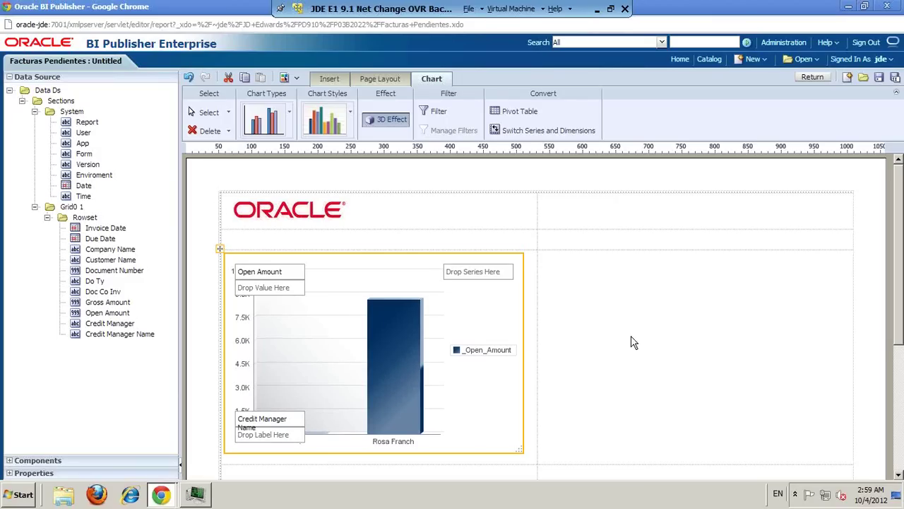
Step: Add the centred text item 'Pendiente por Gestor' in the row under the logo
click(315, 234)
click(329, 79)
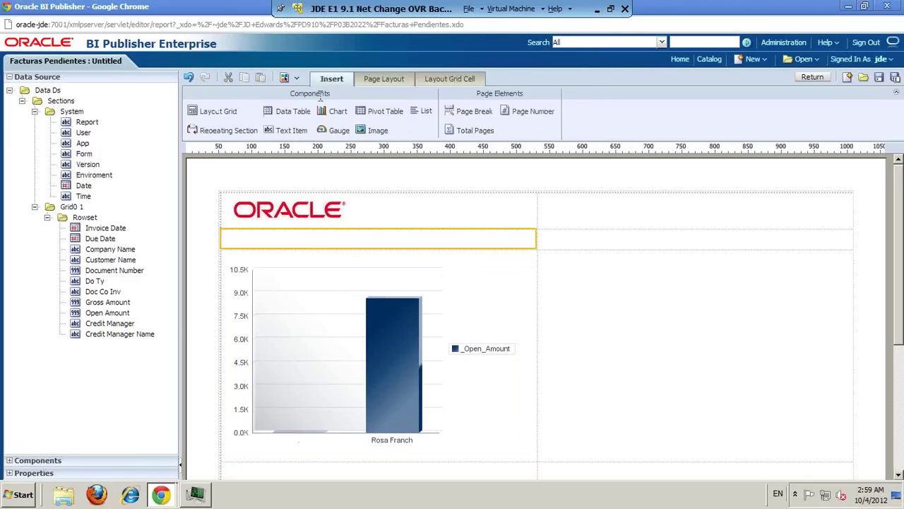
drag(289, 131, 311, 242)
double_click(311, 241)
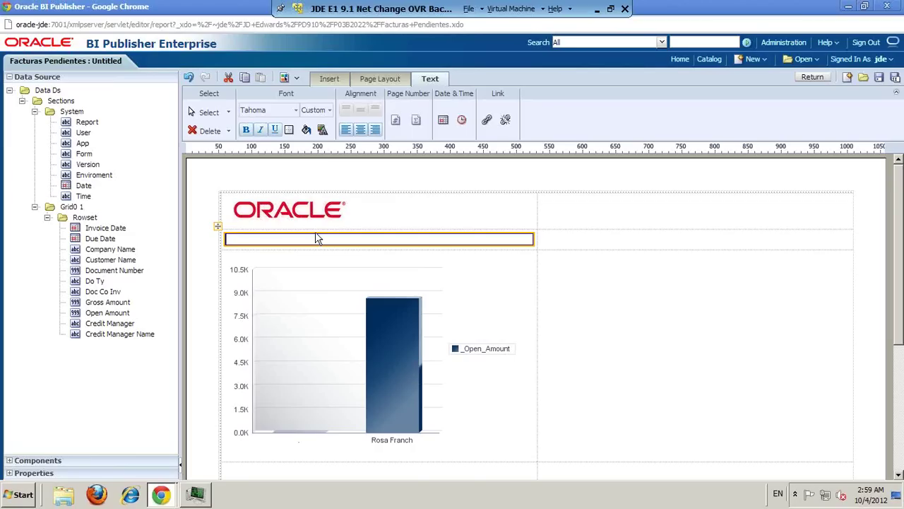
text(Pende)
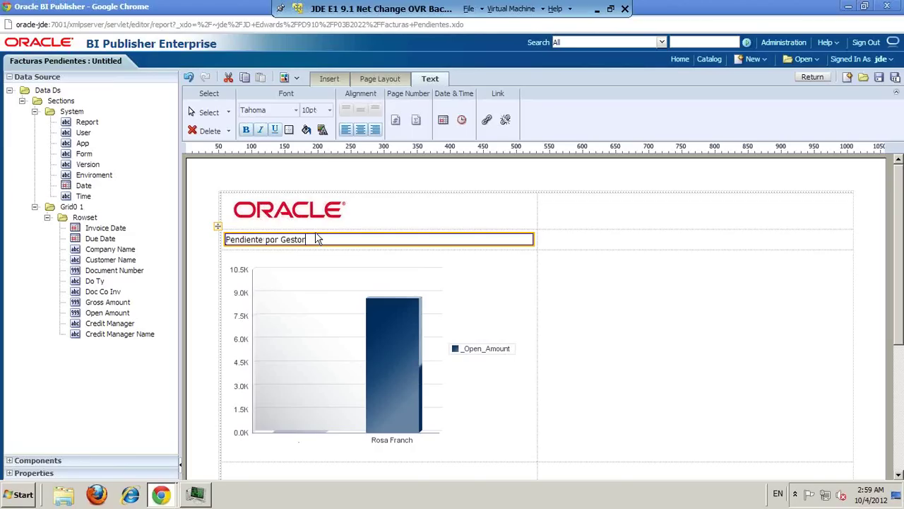
click(360, 129)
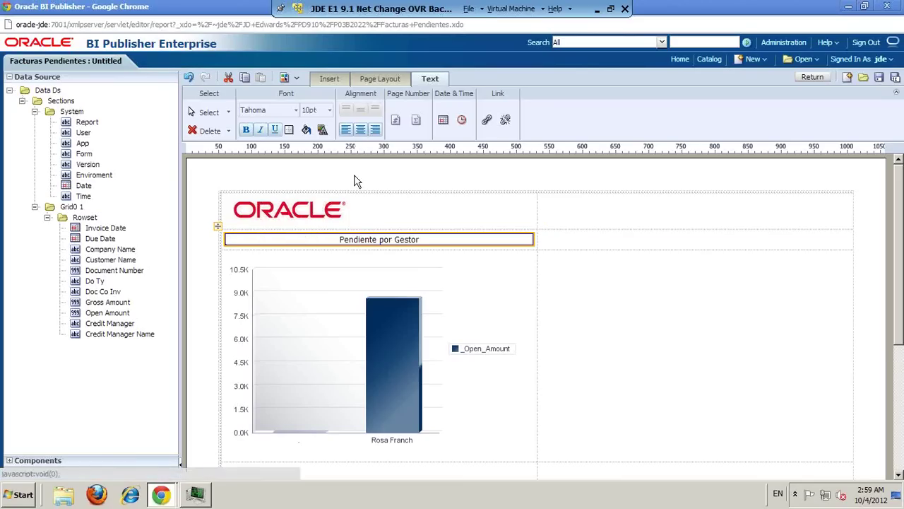
click(575, 318)
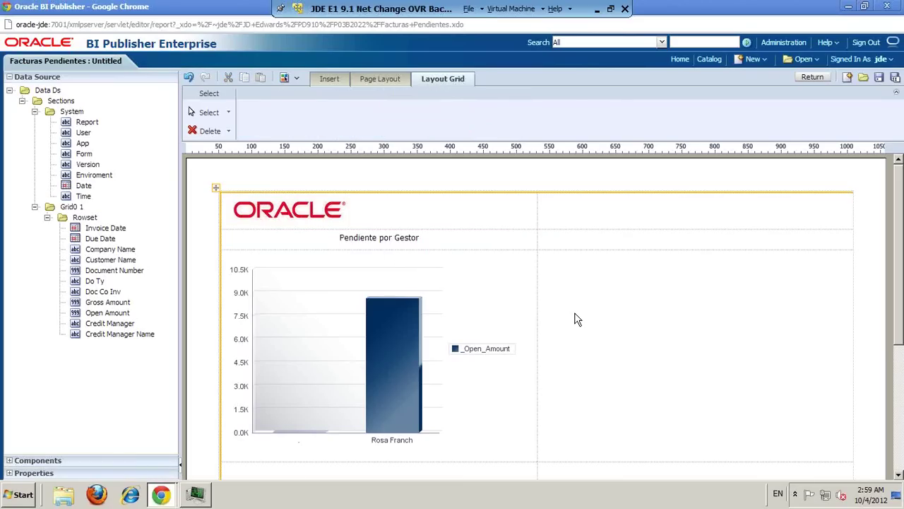
click(575, 320)
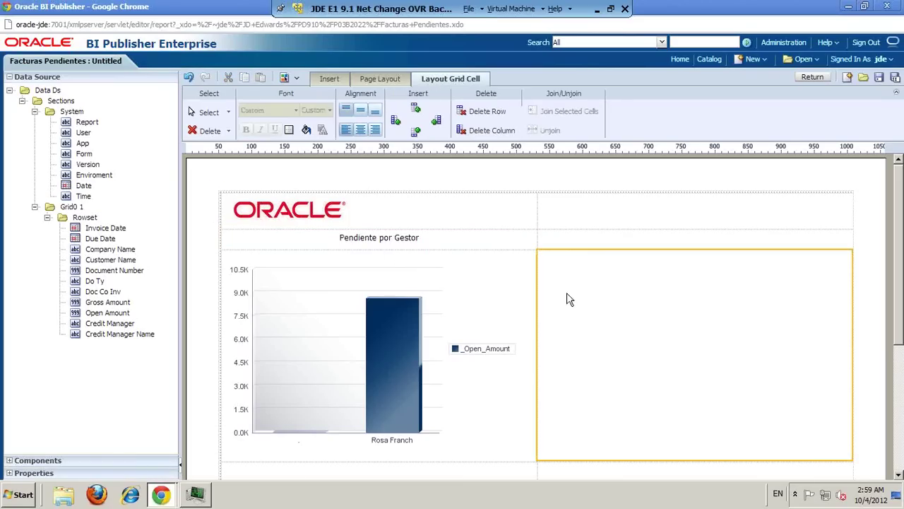
Step: Place a second chart in the right cell with Customer Name labels and Open Amount values
click(329, 82)
drag(338, 118, 651, 316)
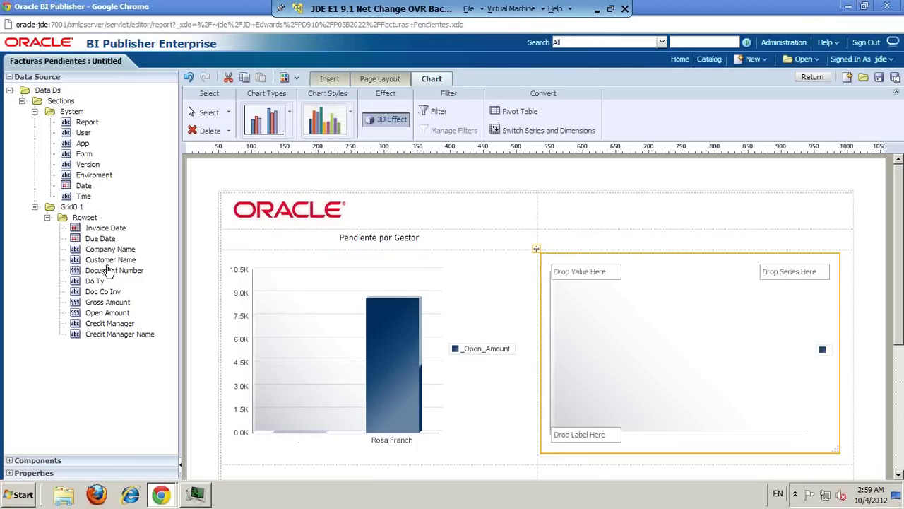
drag(111, 260, 599, 441)
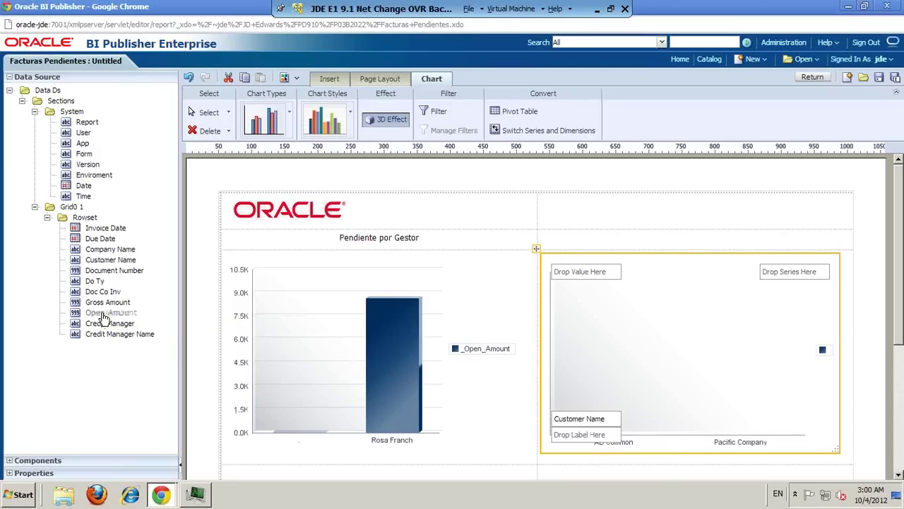
drag(104, 312, 587, 281)
Step: Copy the title above the right chart and change it to 'Pendiente por Cliente'
click(371, 240)
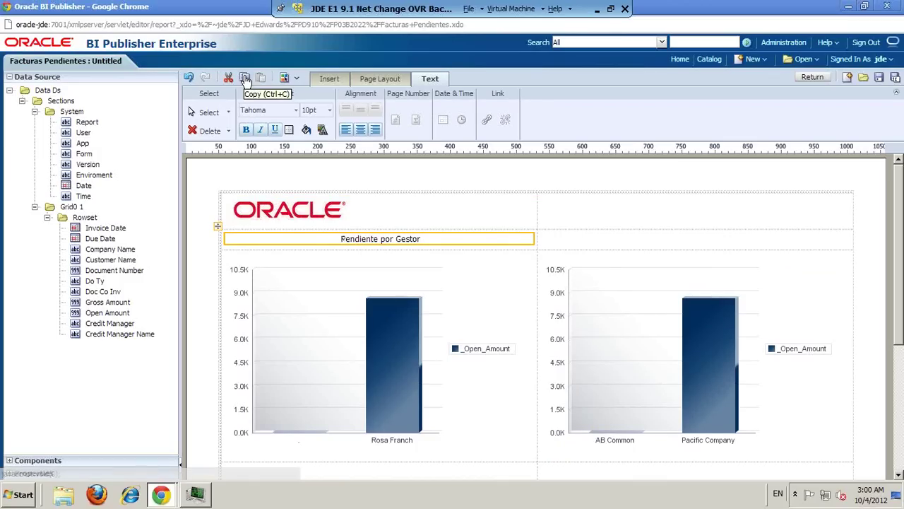
click(605, 244)
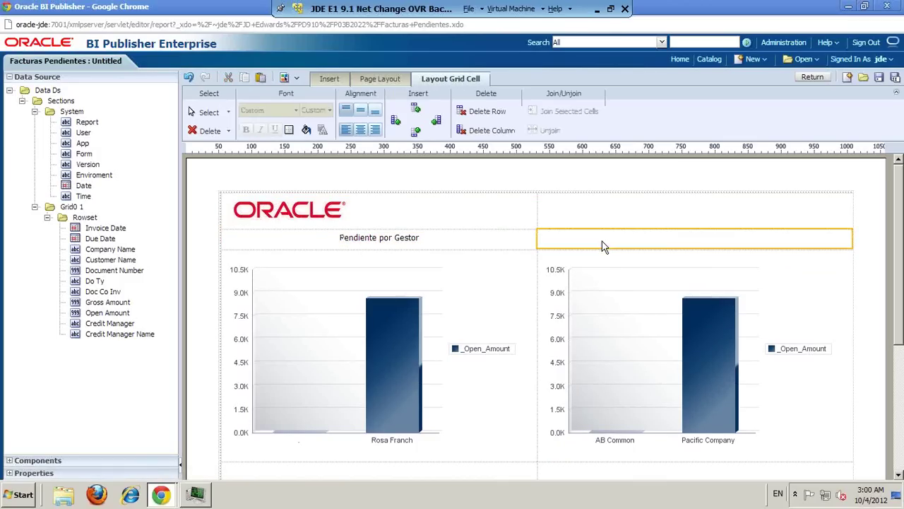
click(260, 78)
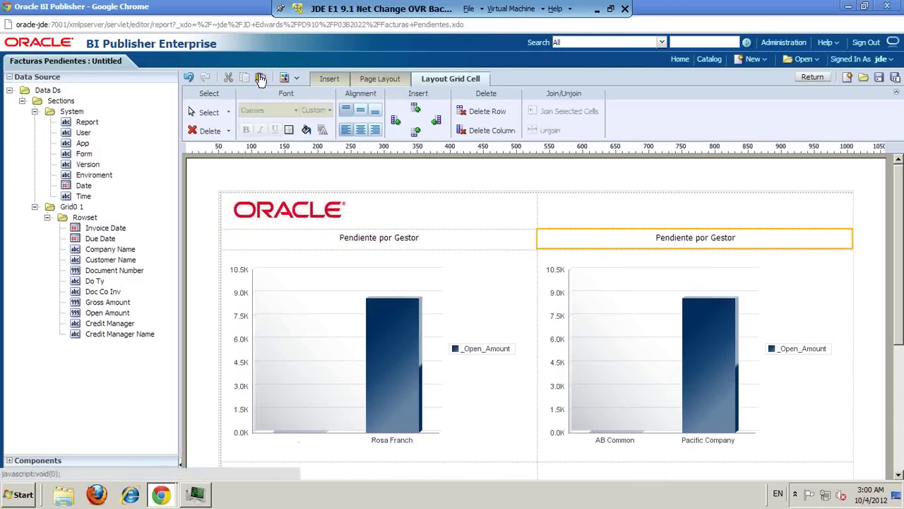
click(715, 239)
click(715, 238)
click(715, 239)
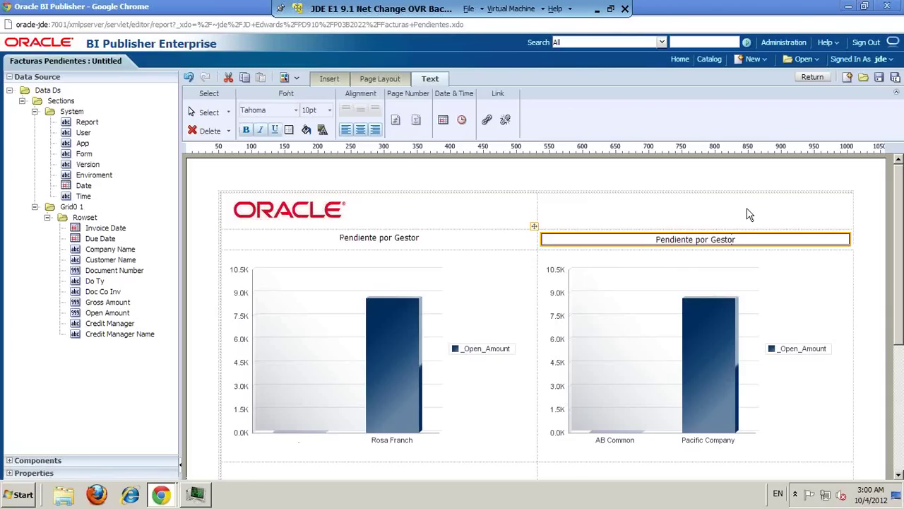
key(BackSpace)
key(BackSpace)
key(BackSpace)
key(BackSpace)
key(BackSpace)
key(BackSpace)
text(Cliente)
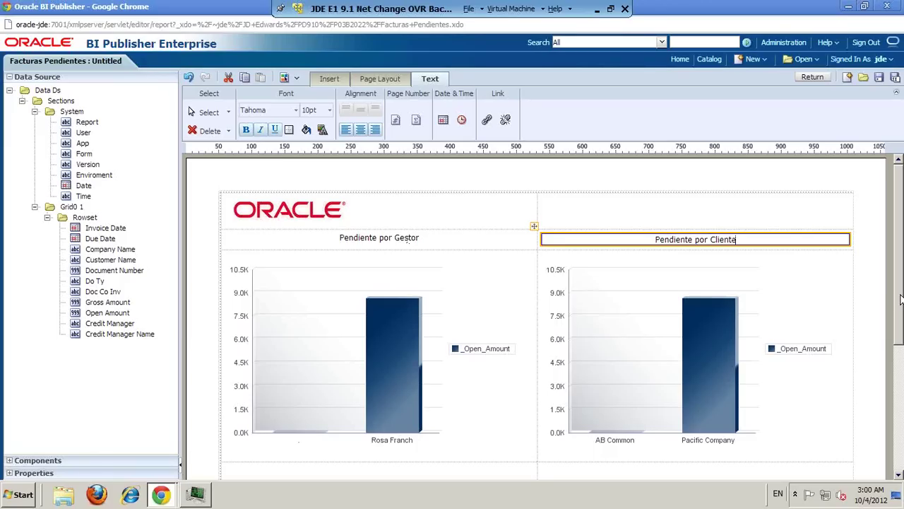
scroll(901, 300, down, 3)
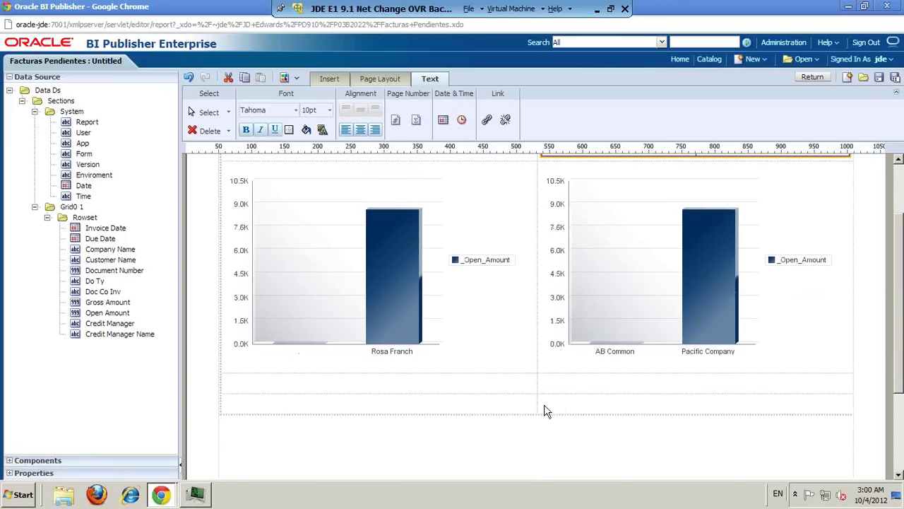
Step: Select both empty bottom-row cells and join them into a single cell
click(404, 410)
click(424, 410)
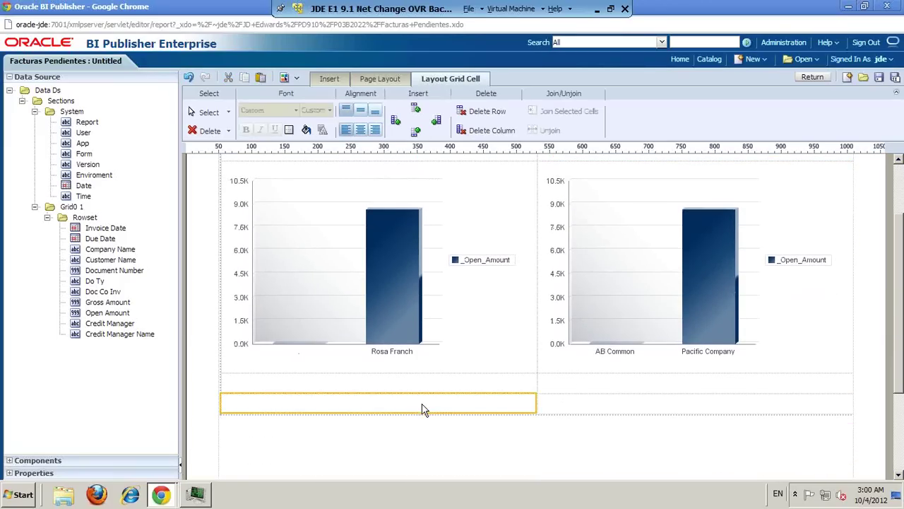
ctrl+click(574, 413)
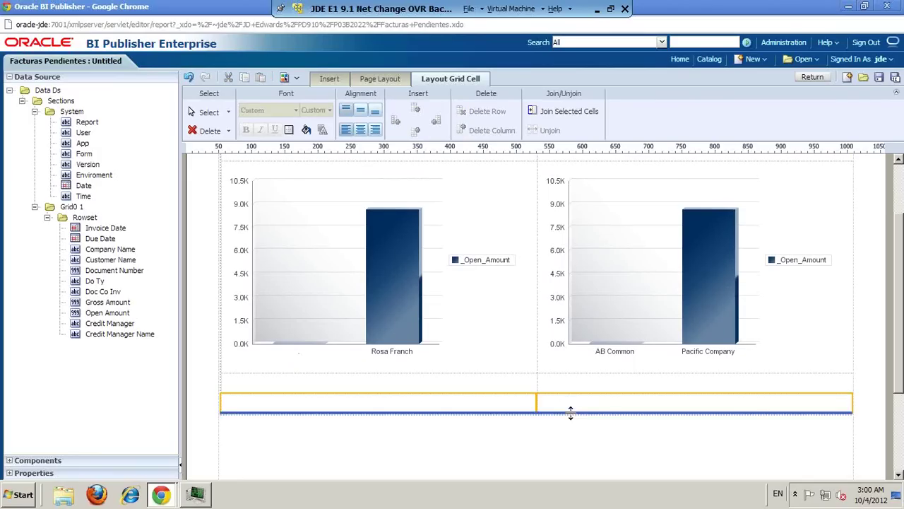
click(574, 120)
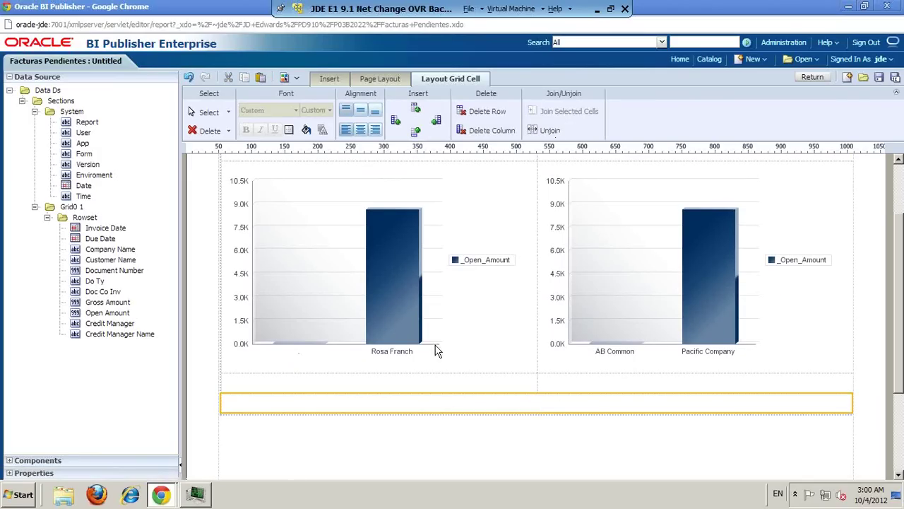
click(331, 80)
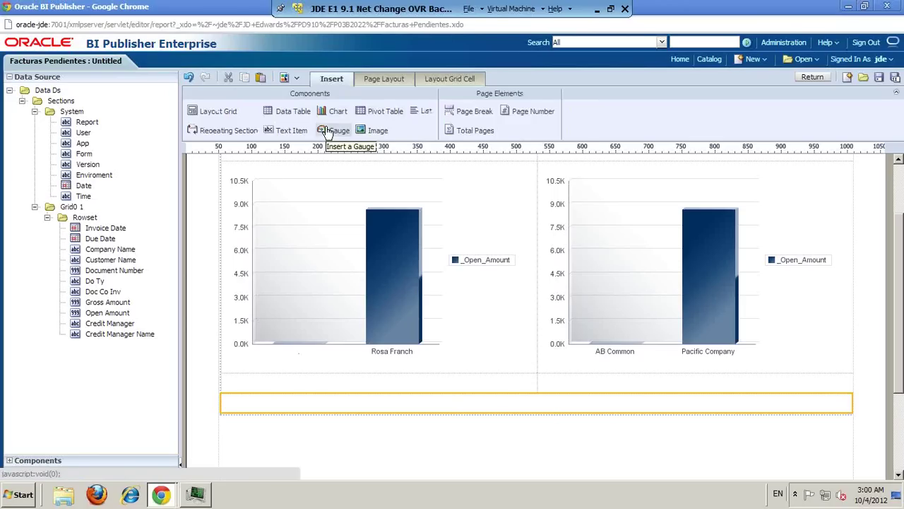
Step: Insert a data table in the merged cell with Document Number, Do Ty, Invoice Date and Due Date columns
drag(279, 113, 339, 445)
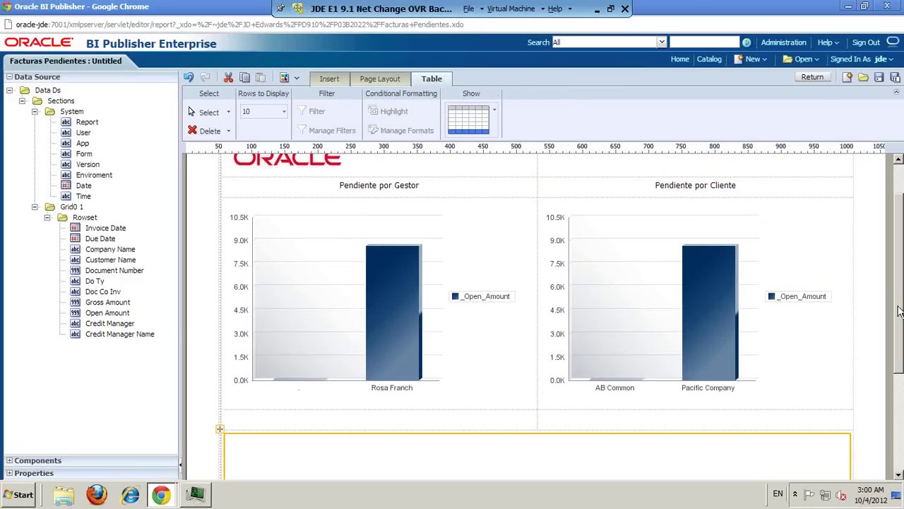
scroll(454, 373, down, 2)
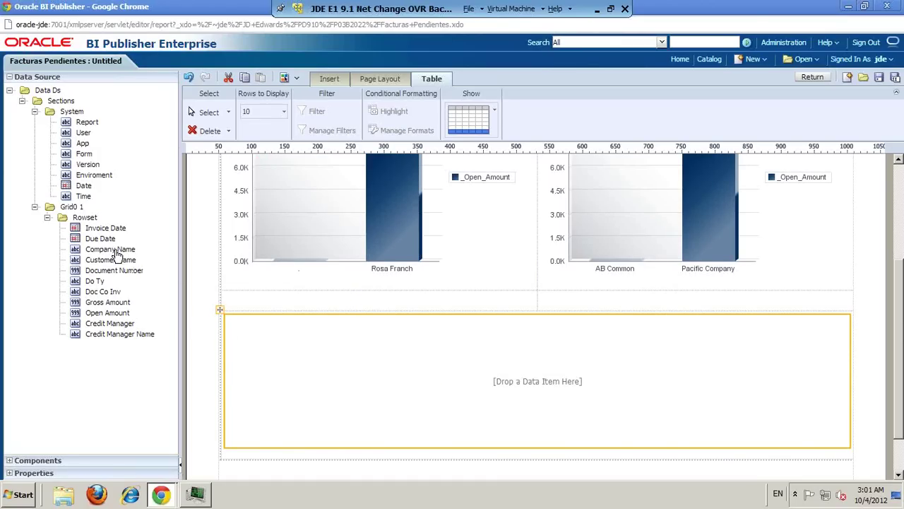
drag(116, 254, 246, 342)
drag(88, 282, 432, 371)
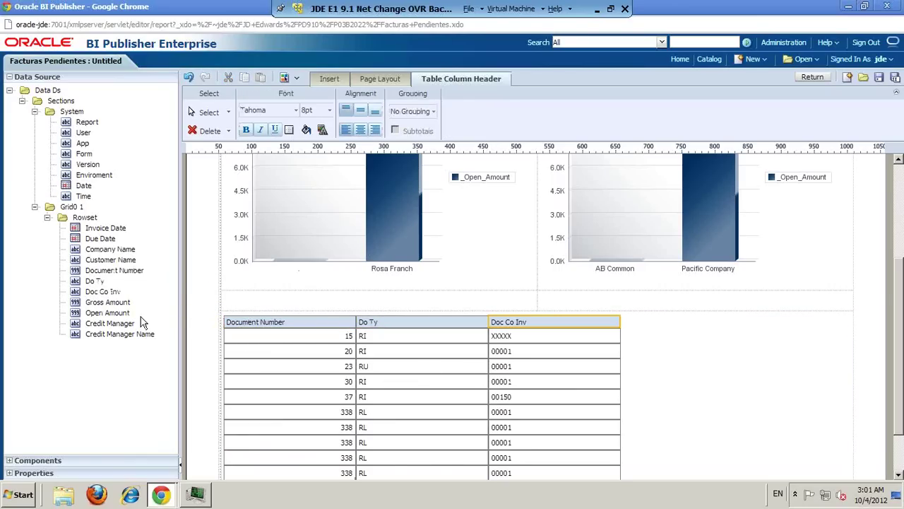
drag(109, 228, 657, 384)
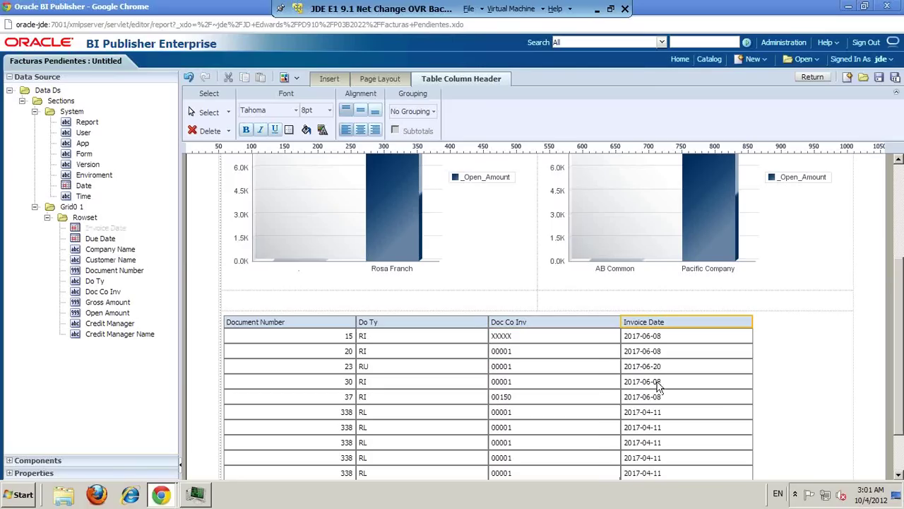
drag(106, 241, 834, 397)
Step: Narrow the Document Number, Do Ty, Doc Co Inv, Invoice Date and Due Date columns
drag(356, 351, 291, 353)
click(384, 353)
drag(422, 351, 318, 349)
click(445, 343)
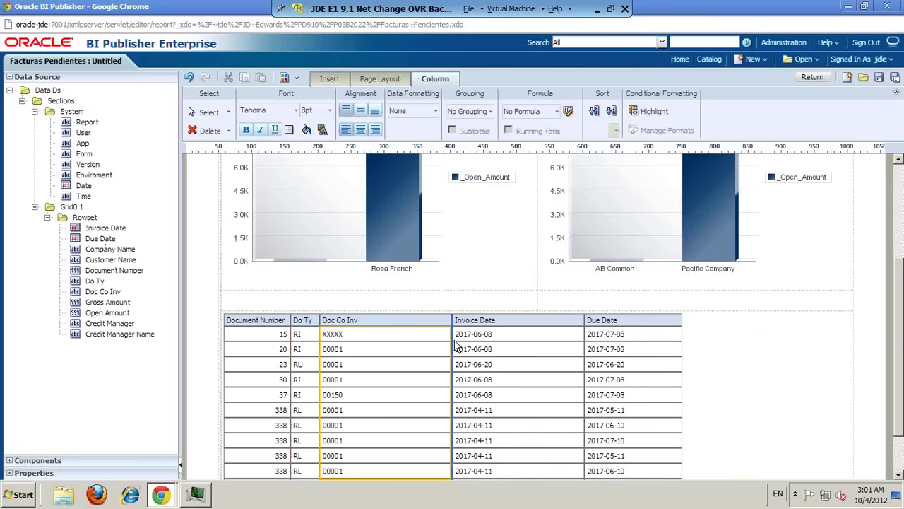
drag(445, 340, 366, 348)
click(440, 352)
drag(500, 352, 421, 353)
click(514, 346)
drag(516, 346, 478, 345)
Step: Add Gross Amount, Open Amount, Customer Name and Credit Manager Name columns to the table
drag(107, 303, 493, 355)
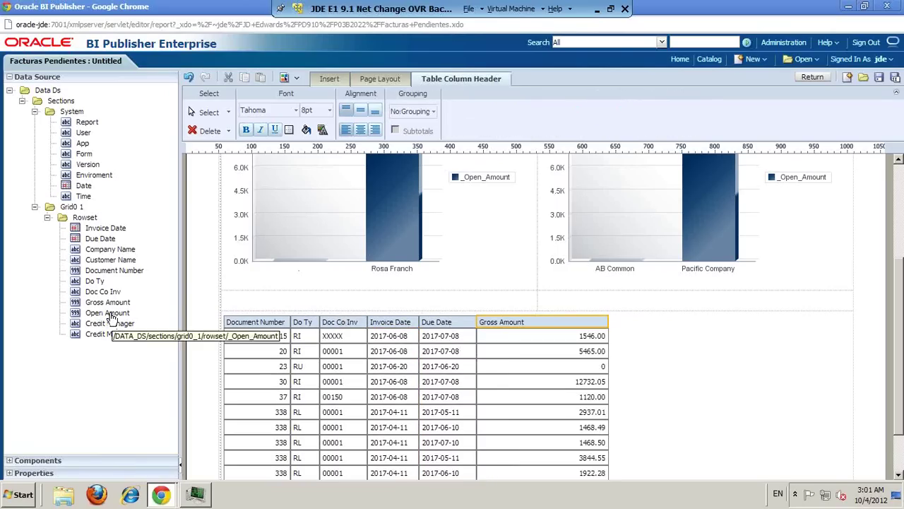
drag(111, 318, 624, 347)
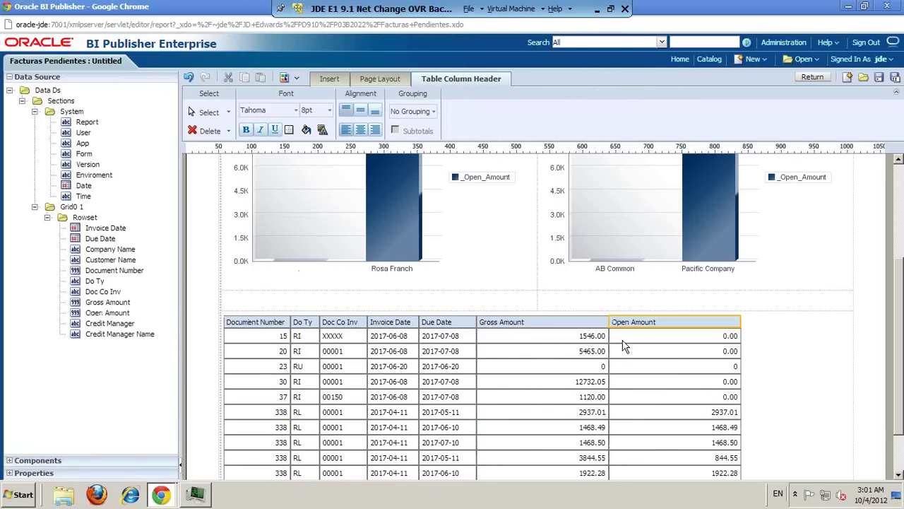
drag(740, 322, 534, 330)
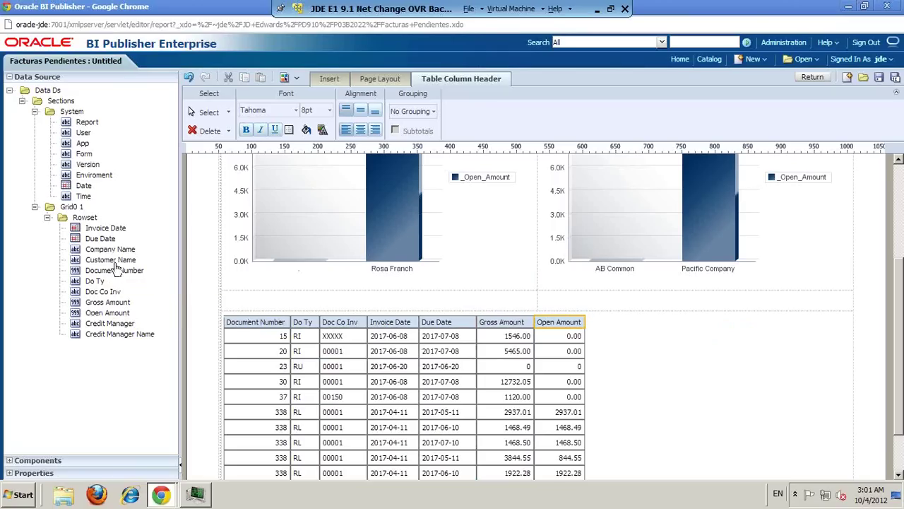
drag(119, 260, 585, 353)
drag(115, 334, 742, 367)
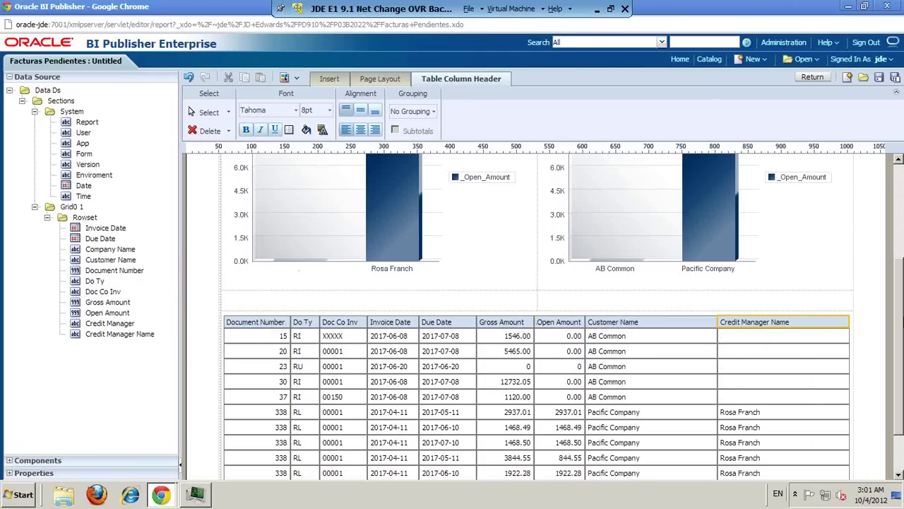
scroll(631, 323, down, 2)
click(632, 323)
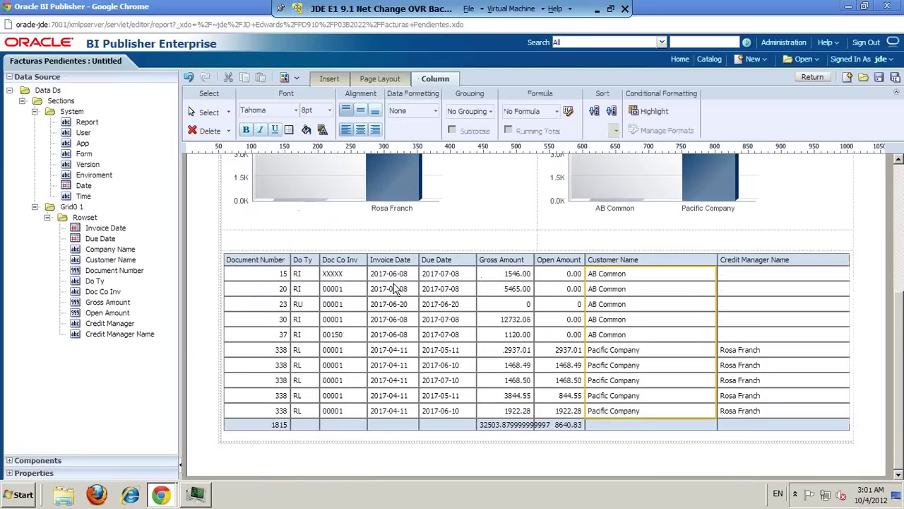
Step: Set the data table's Rows to Display to 40
click(226, 260)
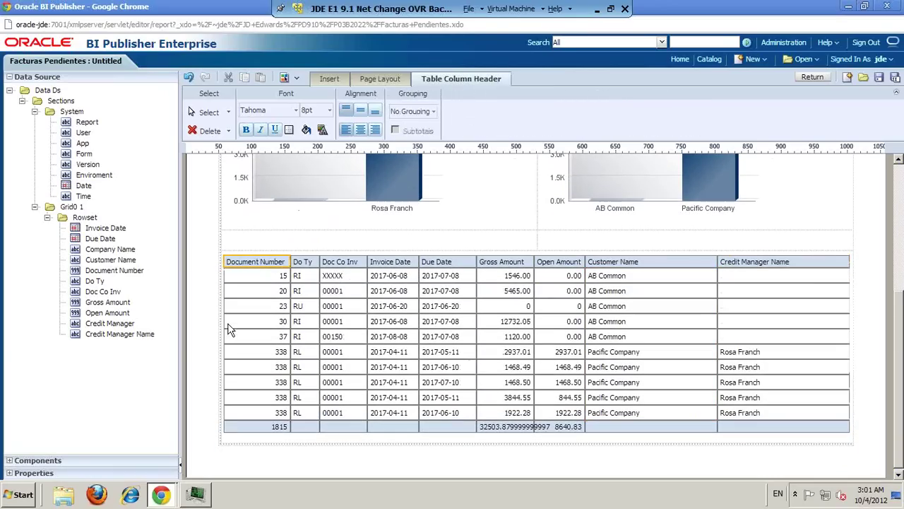
click(236, 439)
click(248, 413)
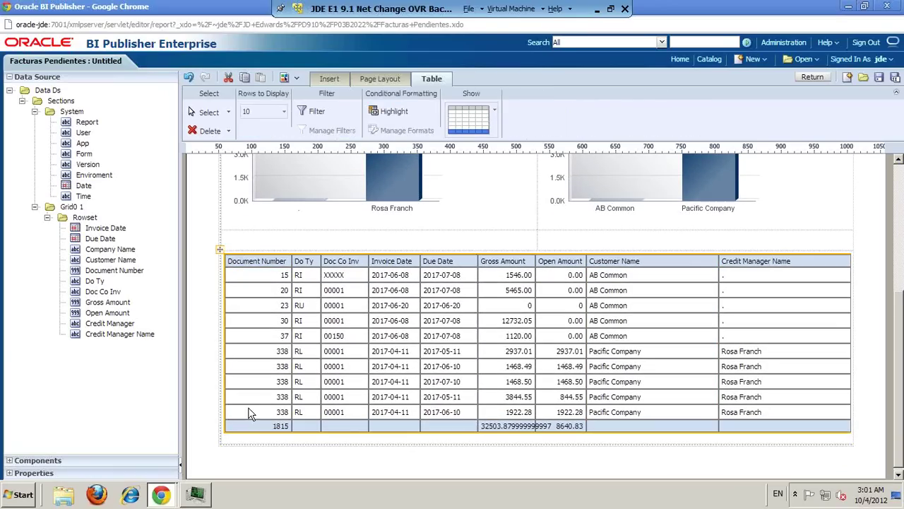
click(265, 113)
click(255, 169)
Step: Change the Document Number total's formula from sum to Count
click(275, 426)
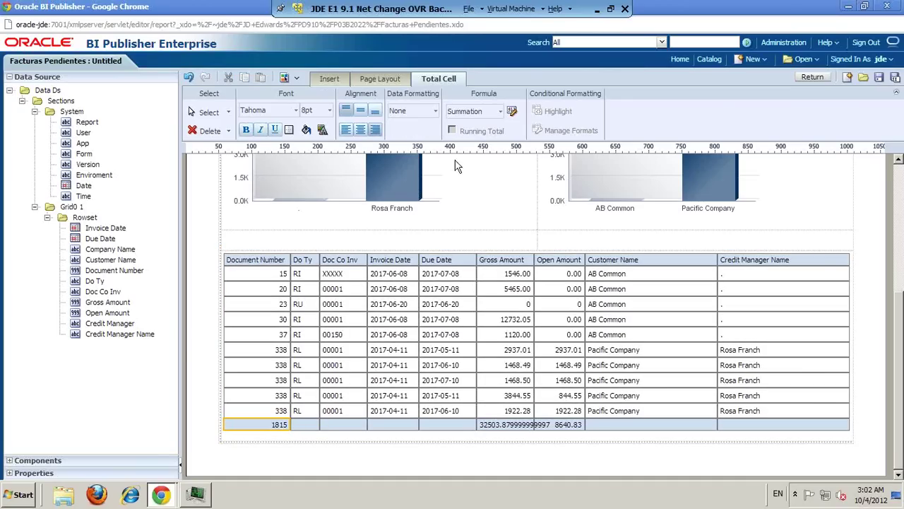
click(479, 116)
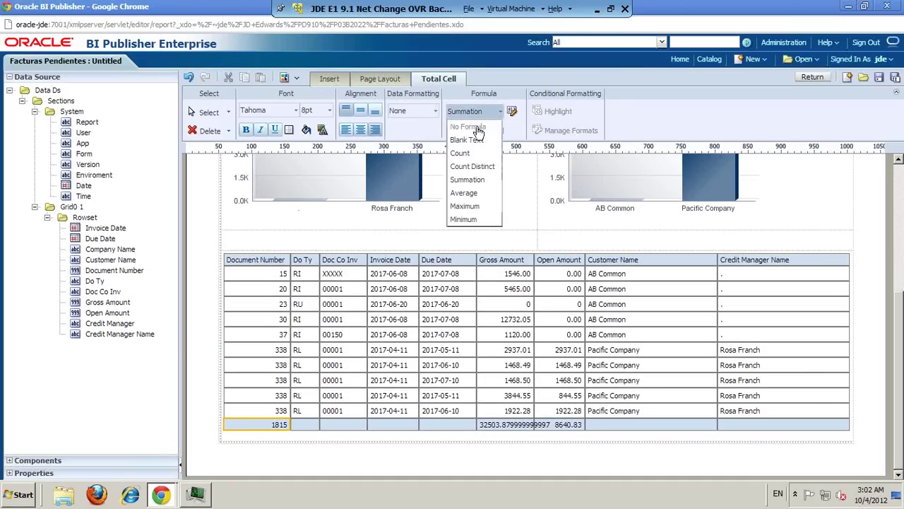
click(461, 152)
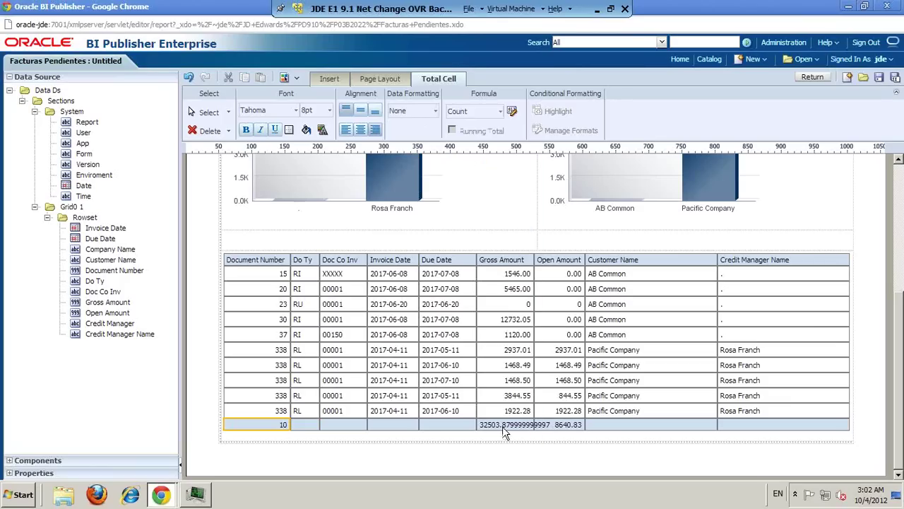
Step: Format the Gross Amount and Open Amount columns as ($1,234.57) currency
click(510, 313)
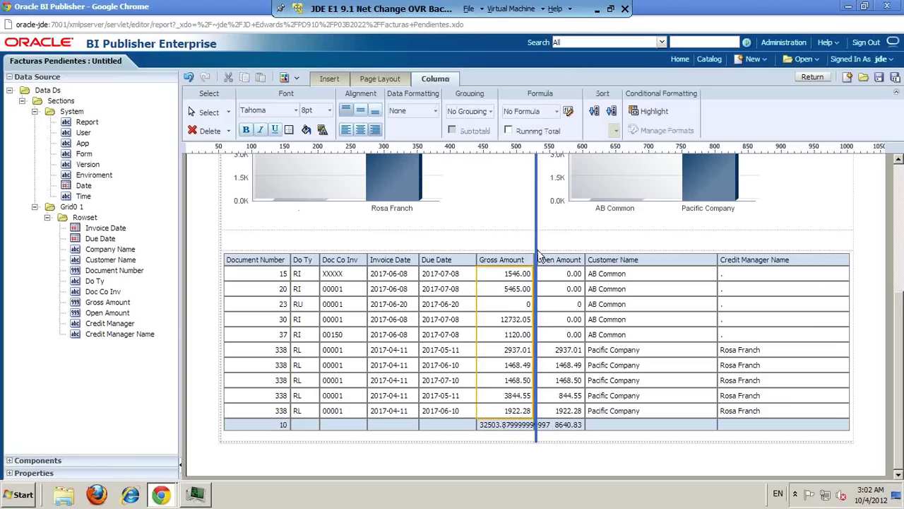
click(436, 111)
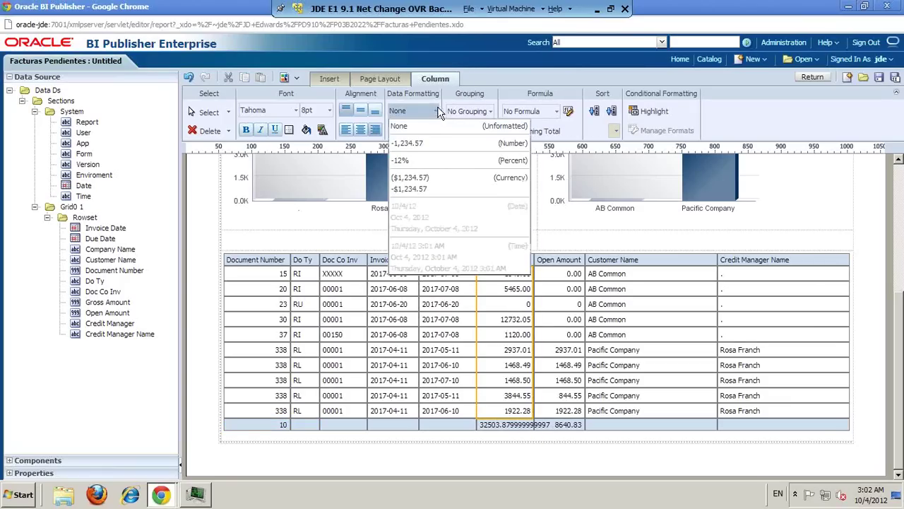
click(436, 179)
click(569, 350)
click(430, 110)
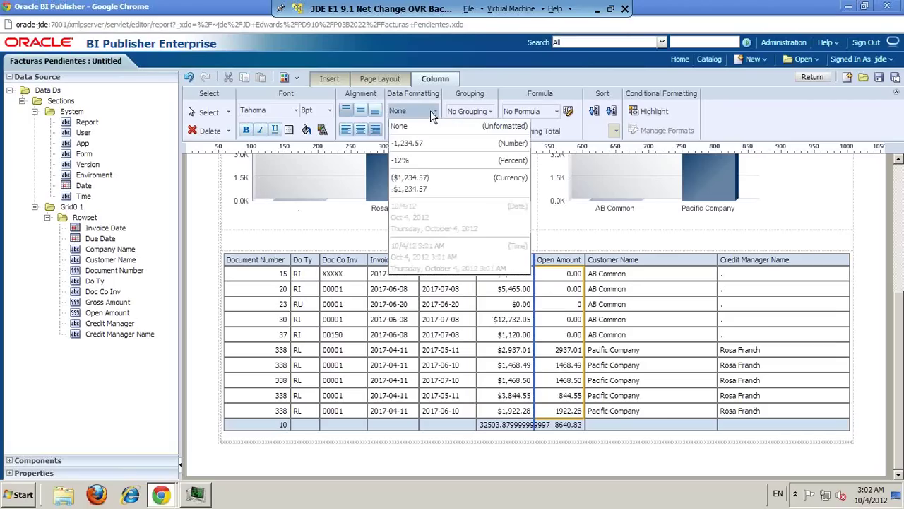
click(435, 189)
Step: Format the Gross and Open Amount totals as ($1,234.57) currency
click(523, 426)
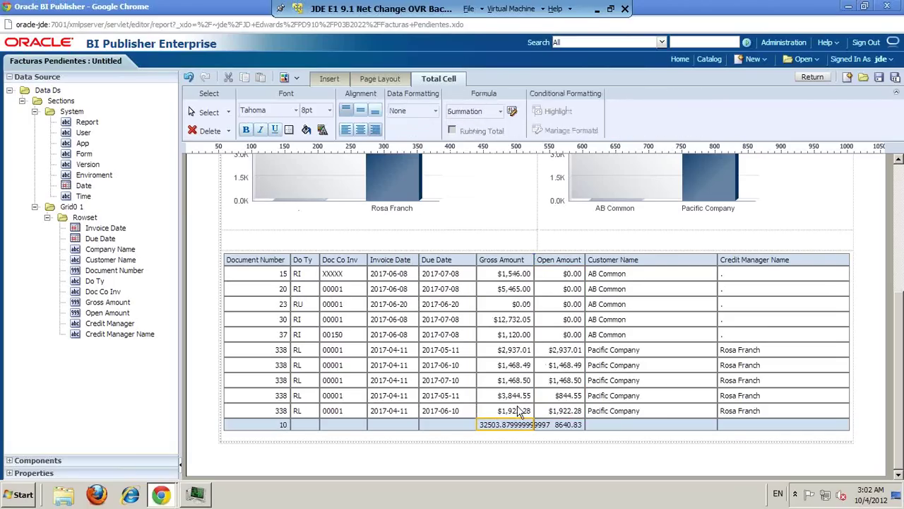
click(432, 112)
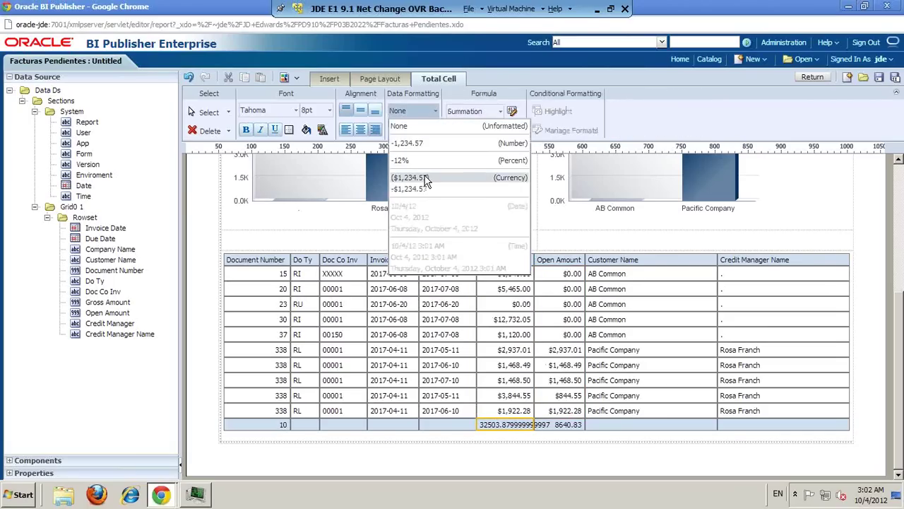
click(424, 181)
click(565, 425)
click(408, 109)
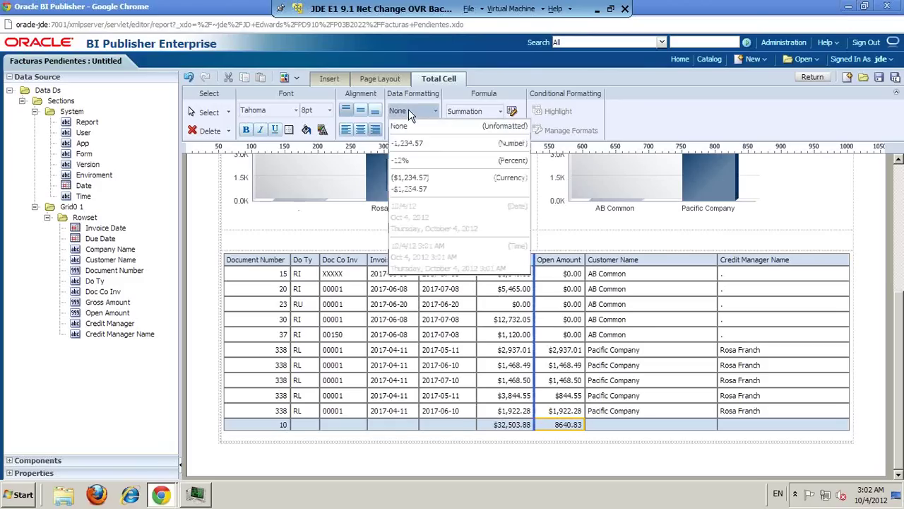
click(423, 179)
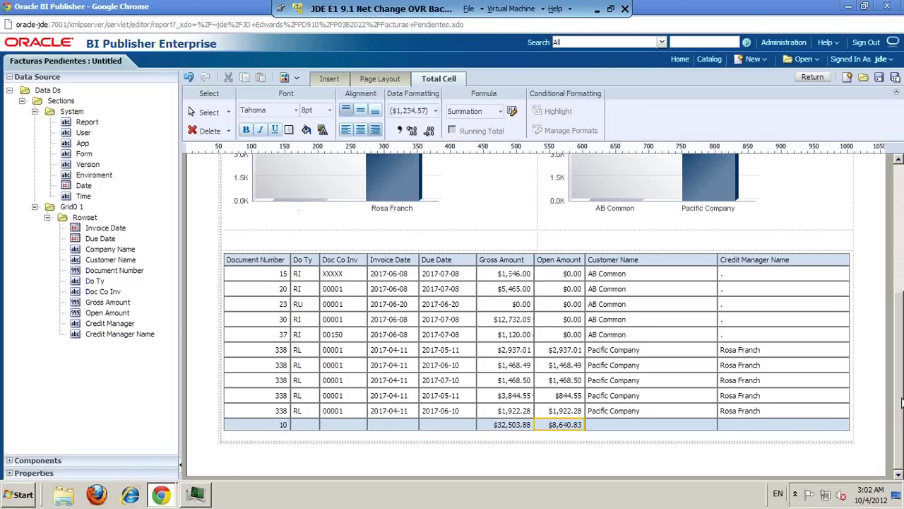
drag(902, 394, 901, 251)
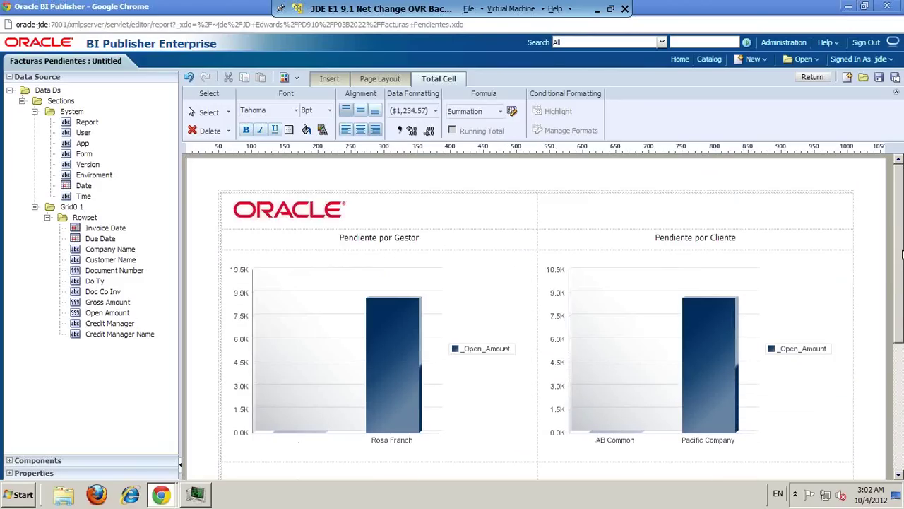
drag(902, 253, 871, 226)
Step: Save the layout as 'Facturas Pendientes' in English (United States) and close the editor
click(879, 79)
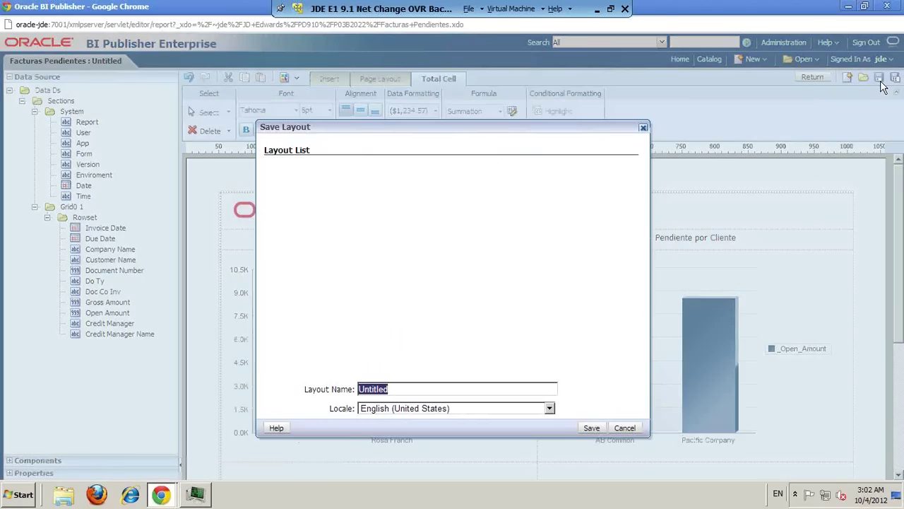
text(Facturas Pendientes)
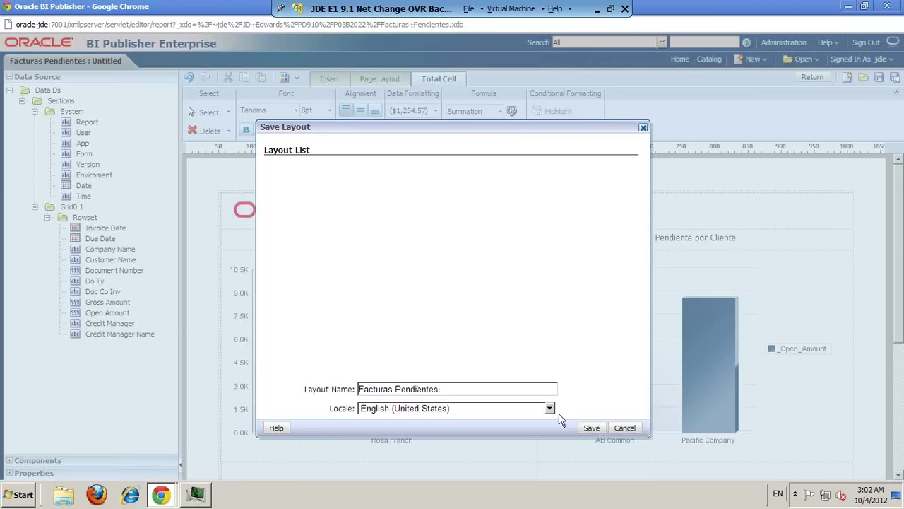
click(592, 427)
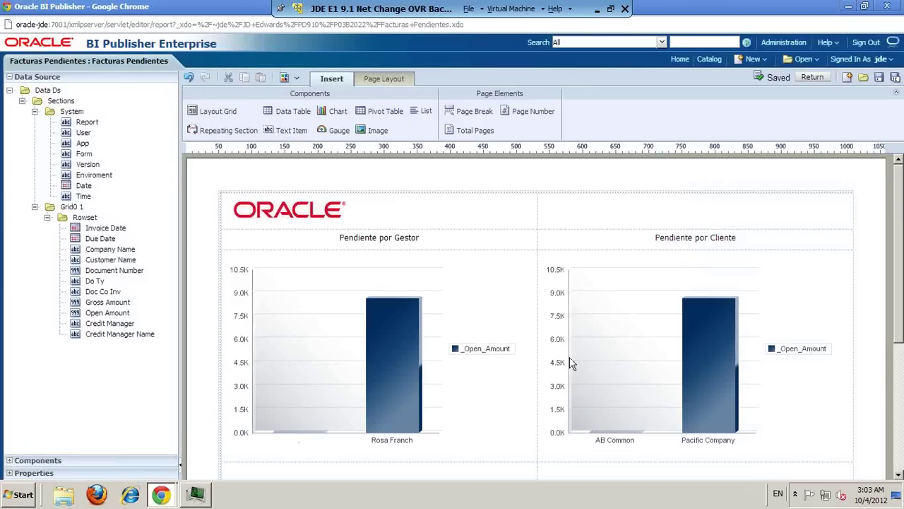
click(891, 6)
Step: Abandon the BI Publisher page and filter the ledger grid to Pay Stat A
click(421, 268)
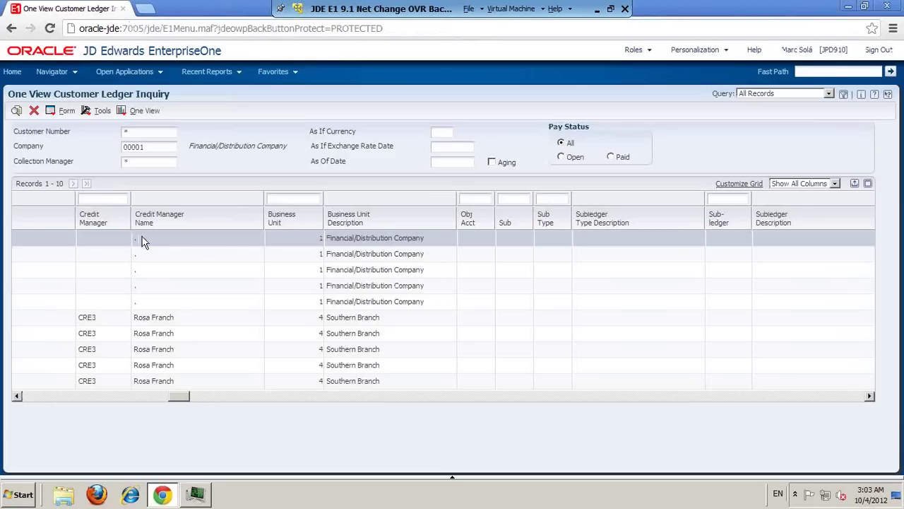
drag(188, 397, 35, 399)
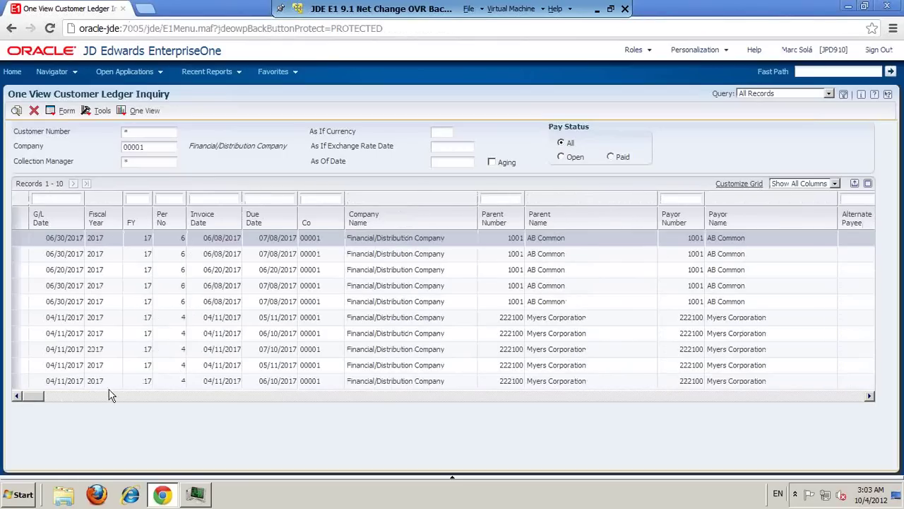
click(373, 397)
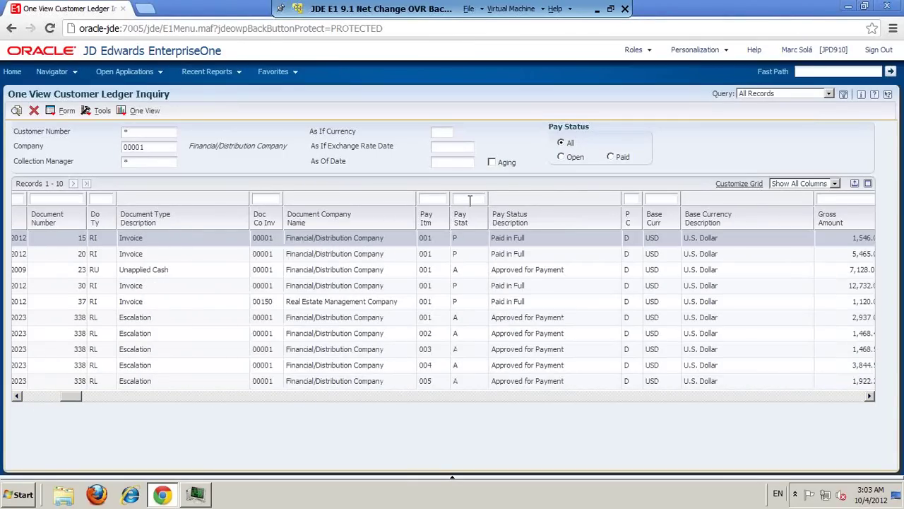
click(469, 200)
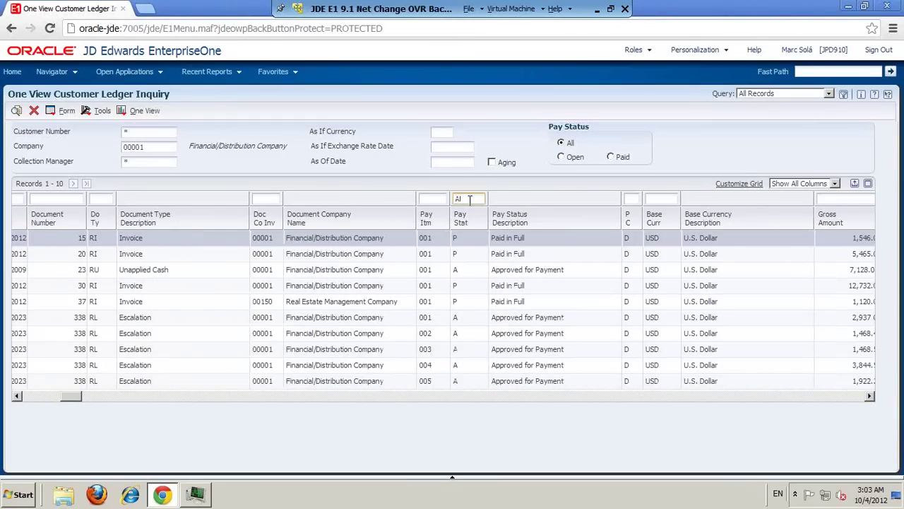
text(A)
key(Return)
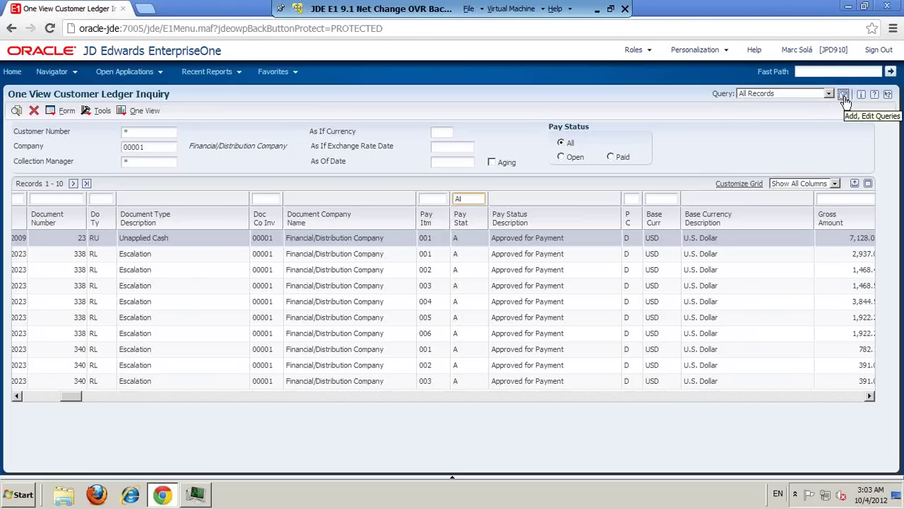
Step: Add a Pay Stat equals A condition to a new query
click(844, 97)
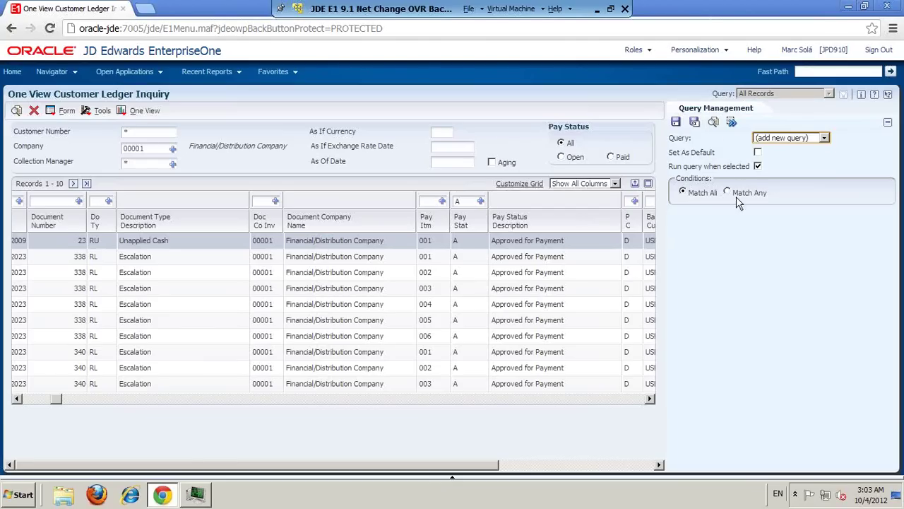
click(480, 202)
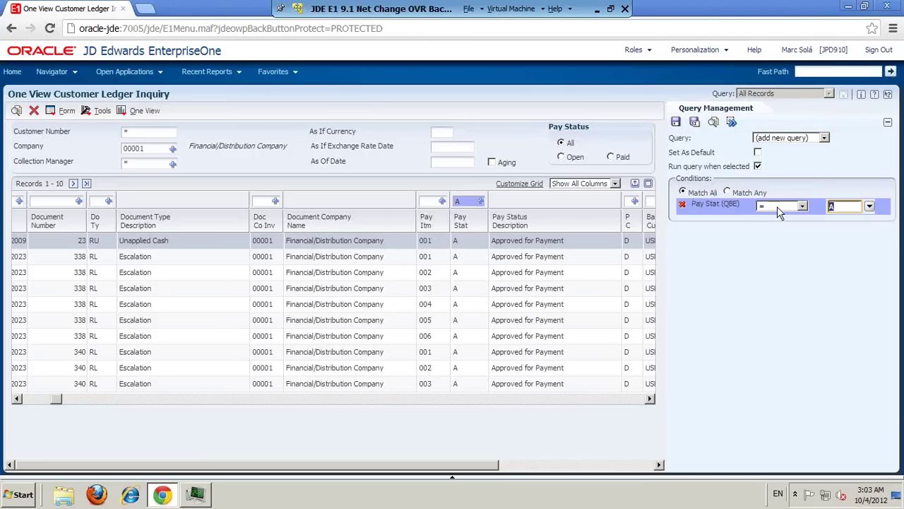
click(803, 206)
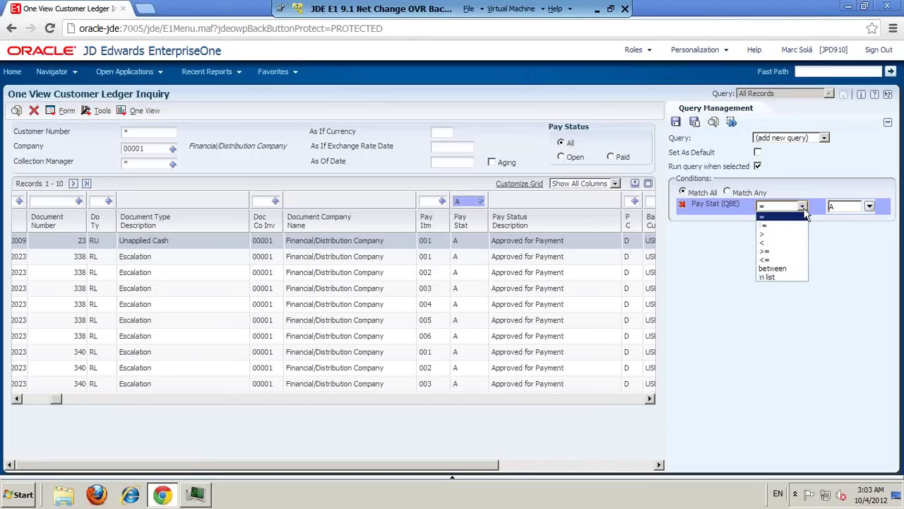
click(799, 216)
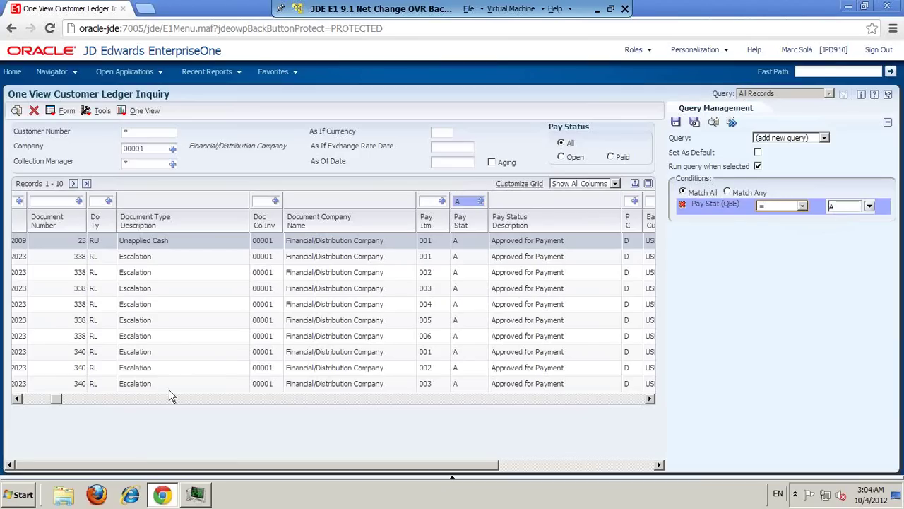
drag(40, 398, 24, 399)
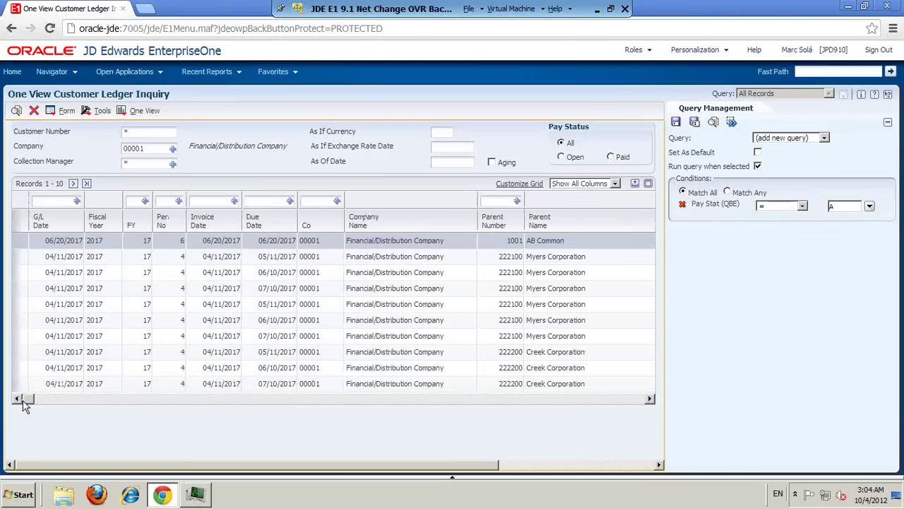
Step: Add an equals Due Date condition, then return to the OVR Customers page
click(289, 201)
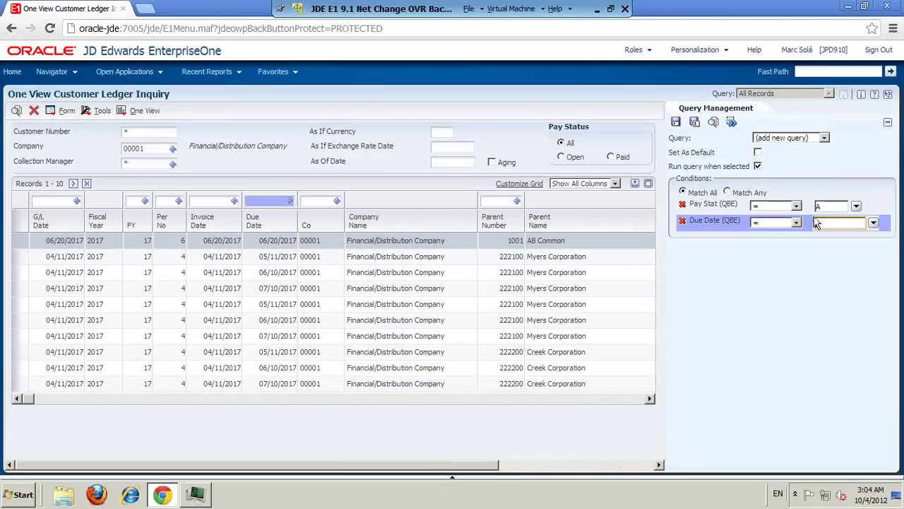
click(796, 222)
click(803, 232)
click(873, 222)
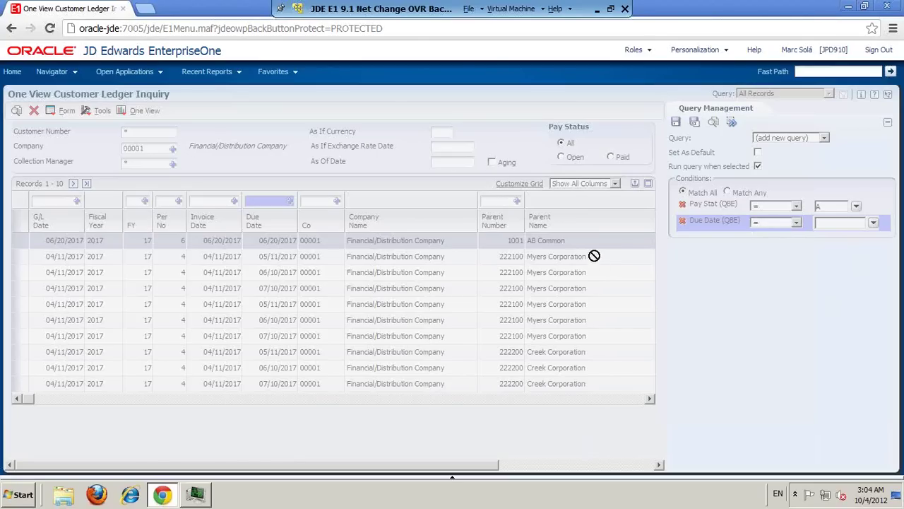
click(12, 72)
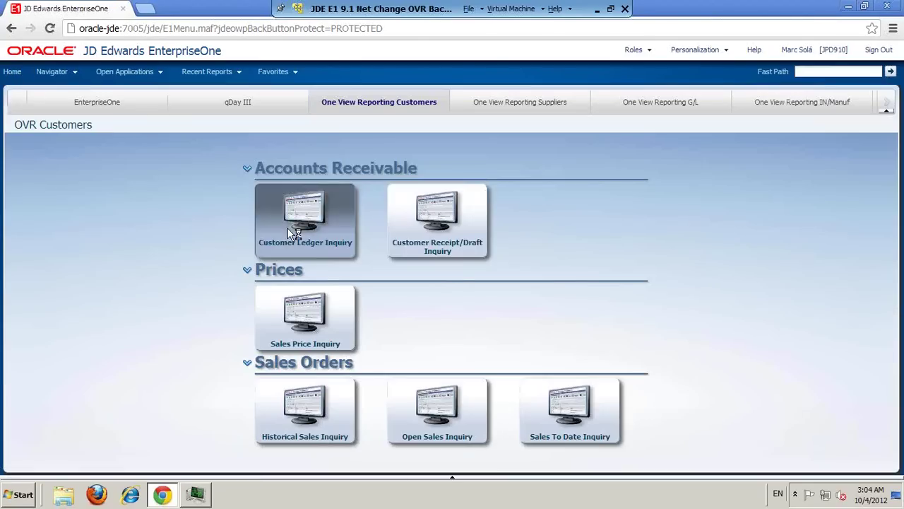
Step: Reopen Customer Ledger Inquiry, find company 00001 records, and filter Pay Stat to A
click(292, 229)
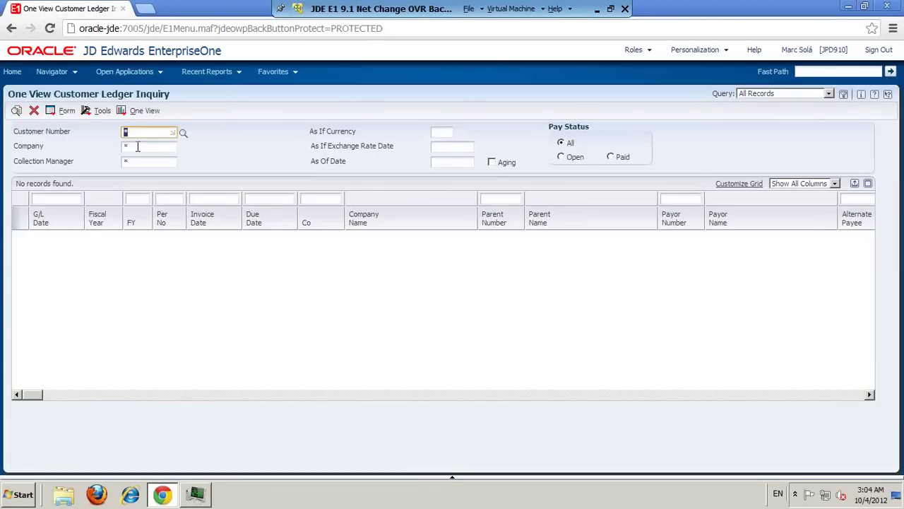
click(139, 149)
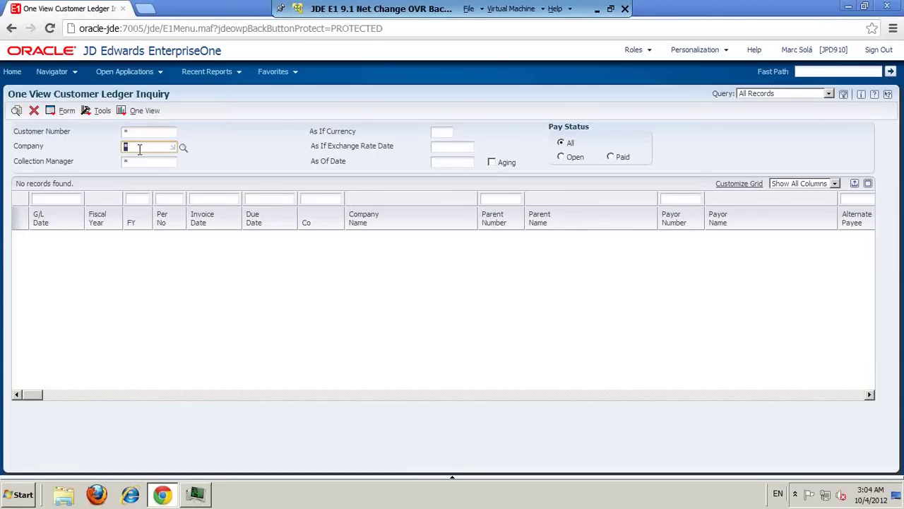
text(1)
click(16, 110)
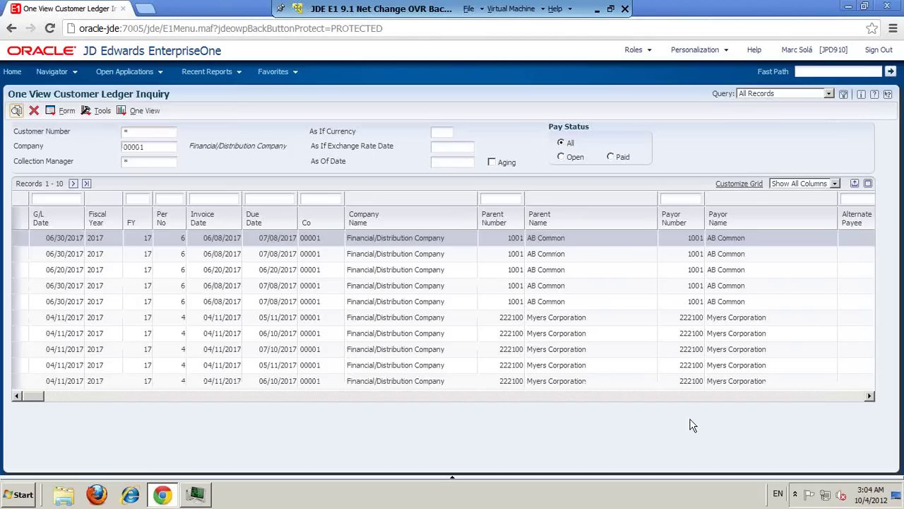
click(718, 397)
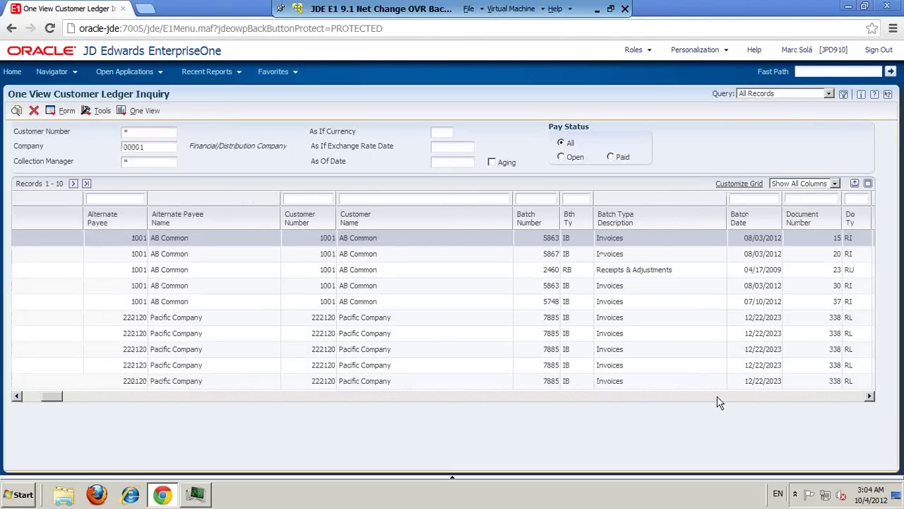
click(717, 397)
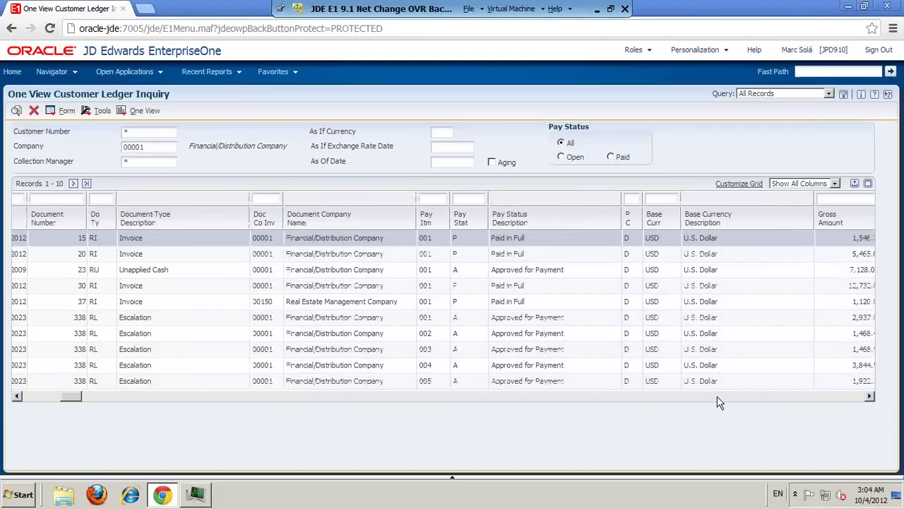
click(470, 200)
text(A)
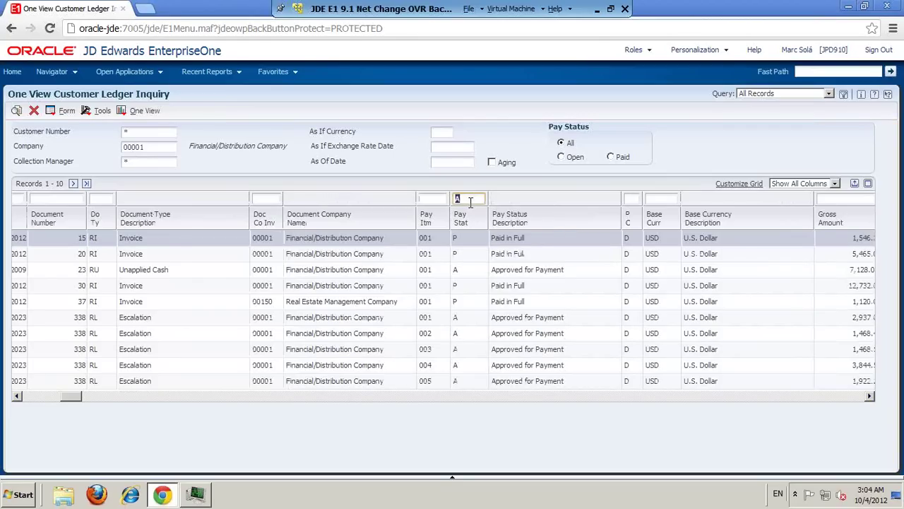
key(Return)
Step: Save the Pay Stat condition as a new query named 'Pendientes'
click(843, 94)
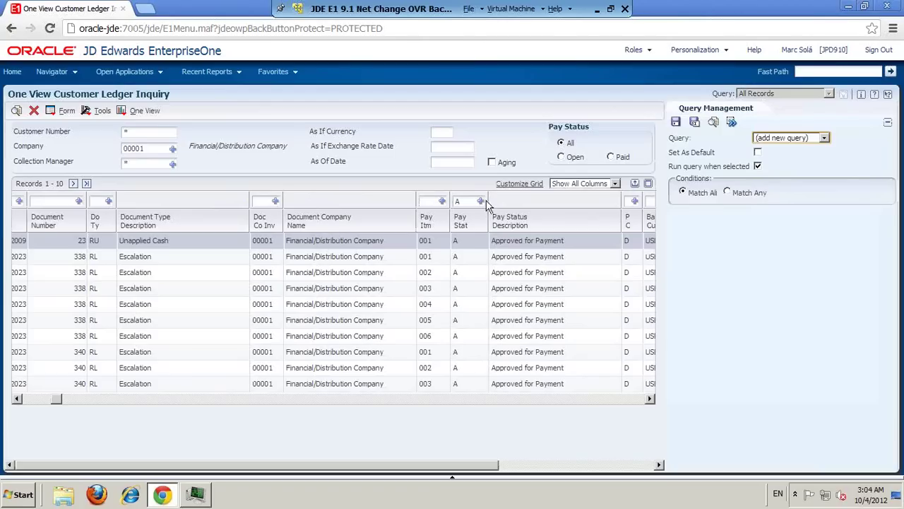
click(481, 201)
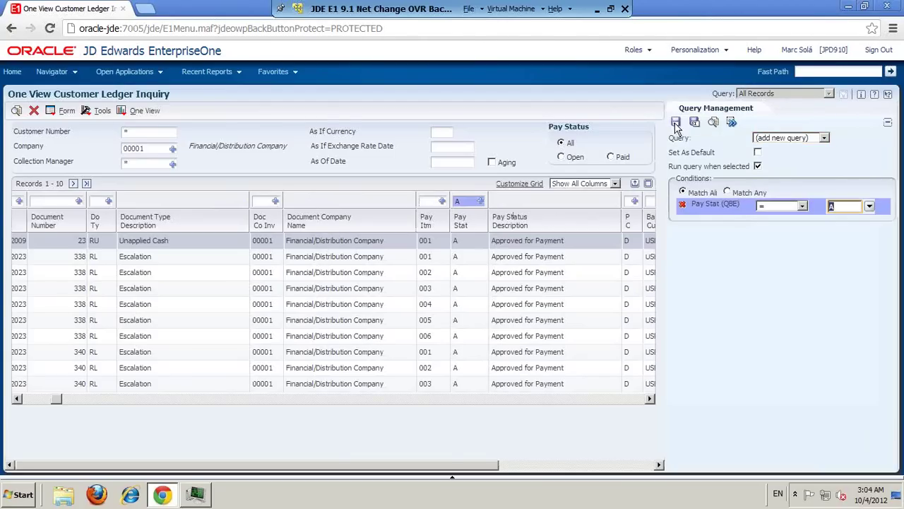
click(675, 123)
text(Pendientes)
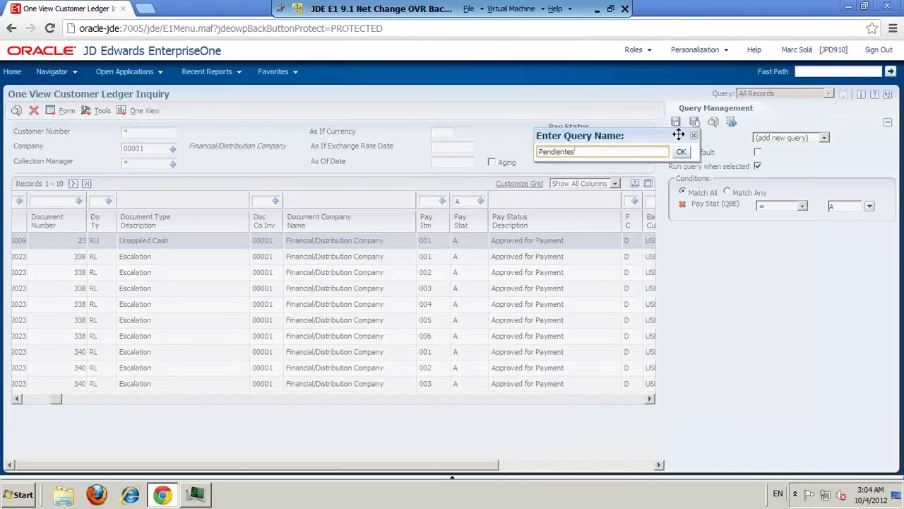
click(681, 152)
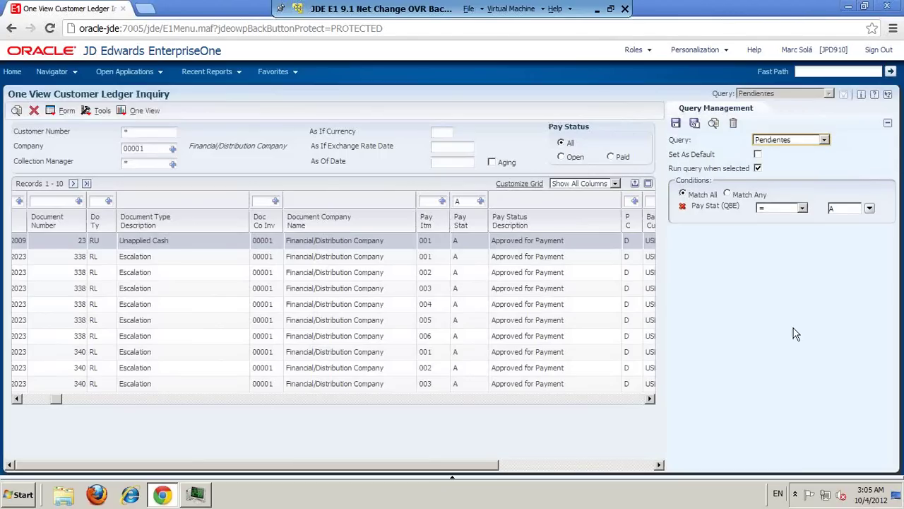
click(888, 123)
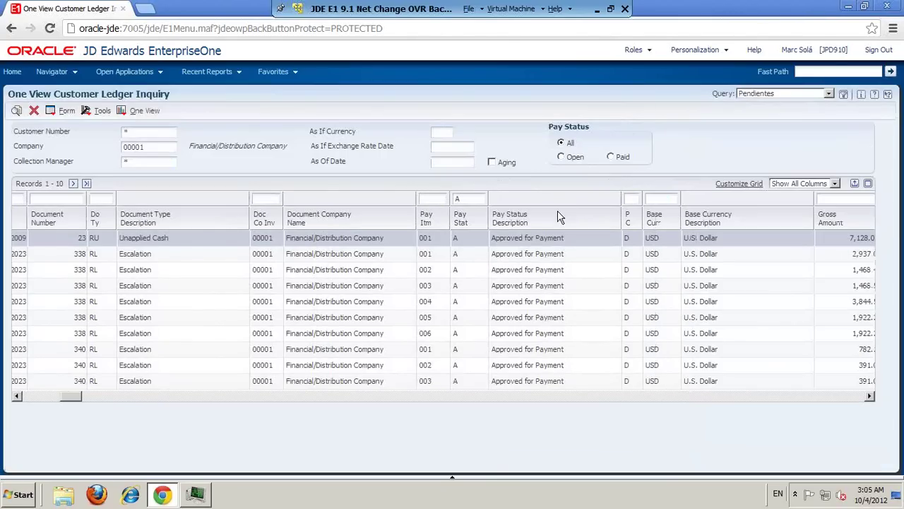
Step: Run the Facturas Pendientes One View report and maximize the Interactive Viewer
click(127, 115)
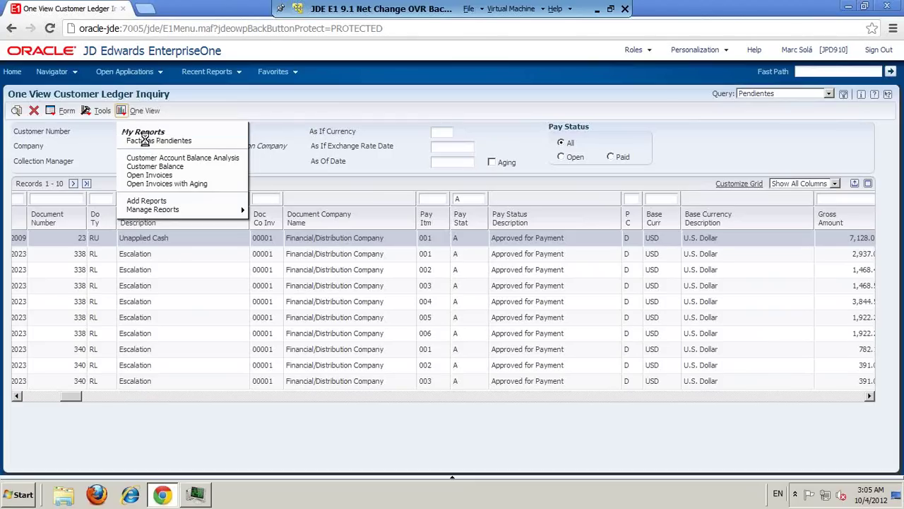
click(146, 142)
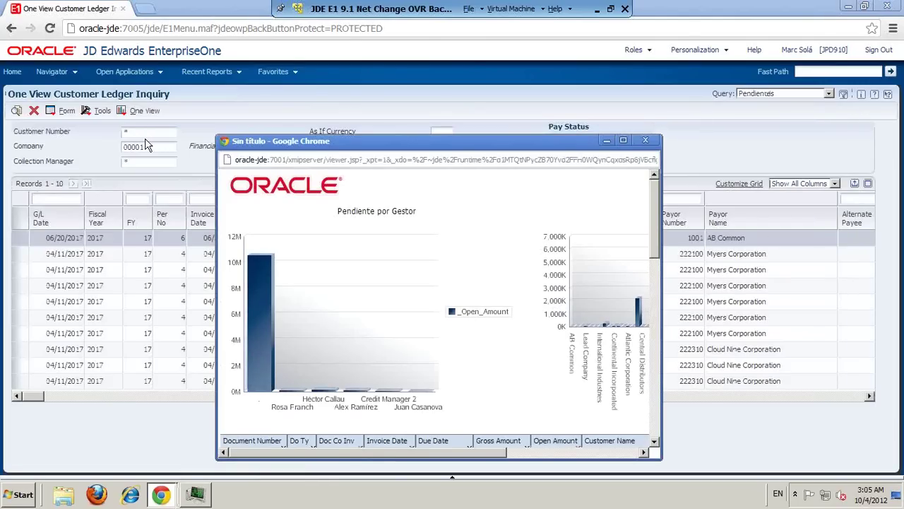
double_click(412, 144)
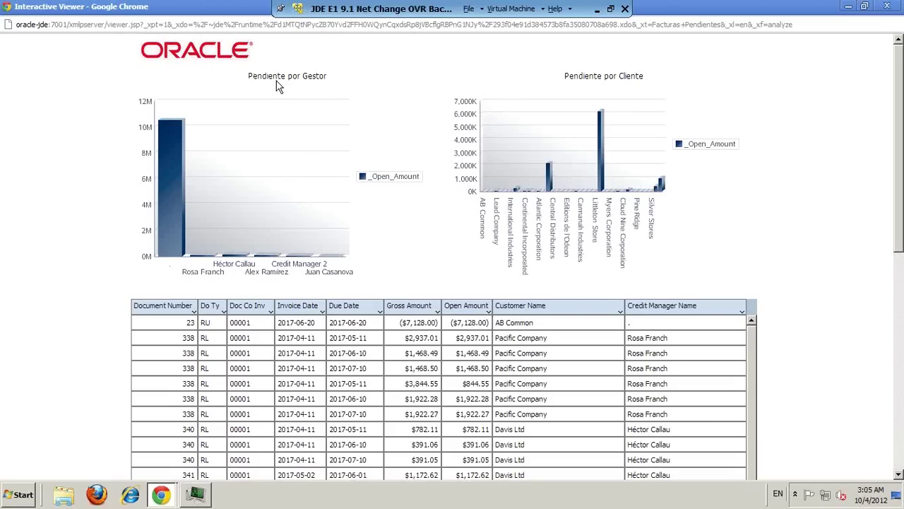
mouse_move(168, 215)
scroll(402, 240, down, 15)
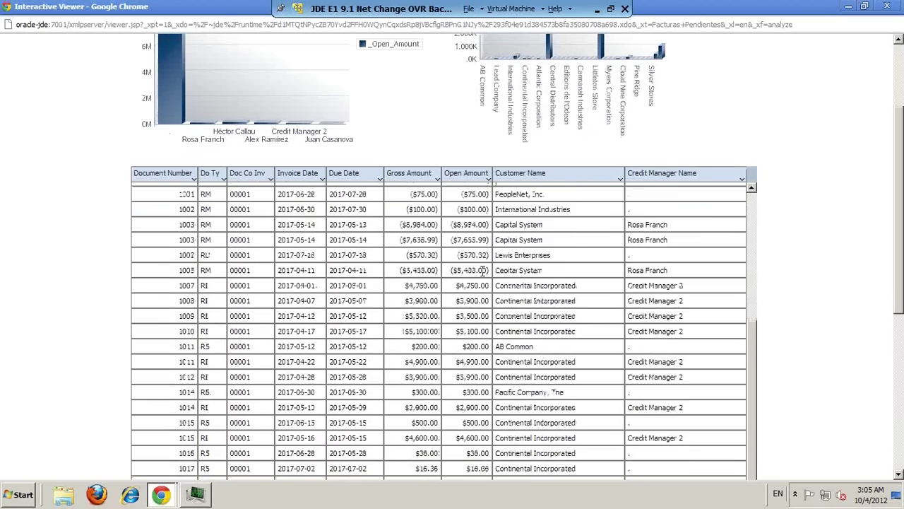
scroll(484, 275, down, 5)
scroll(648, 399, down, 10)
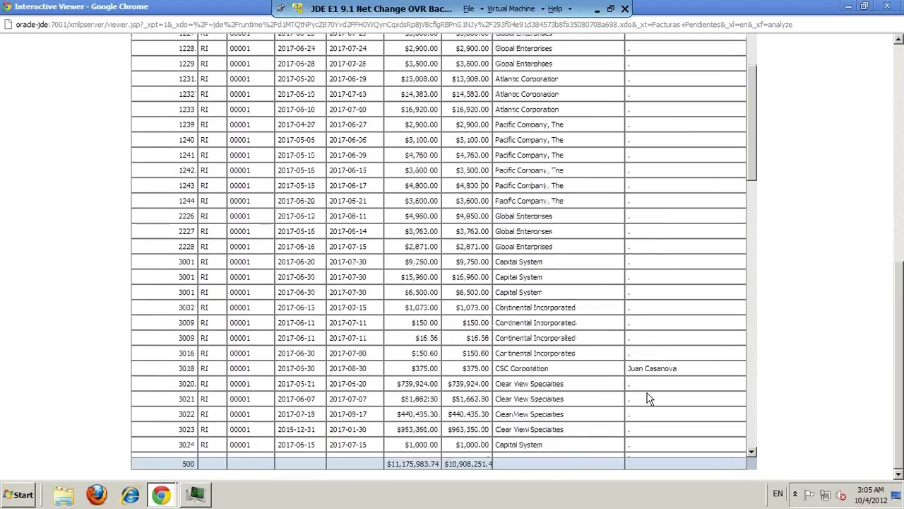
scroll(649, 399, up, 15)
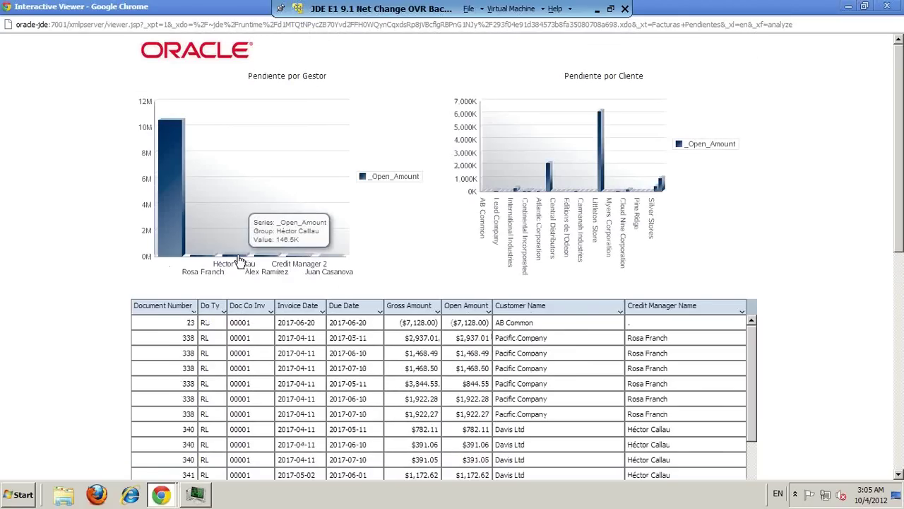
Step: Drill into one credit manager's bar, then Creek Corporation, and close the viewer
click(239, 257)
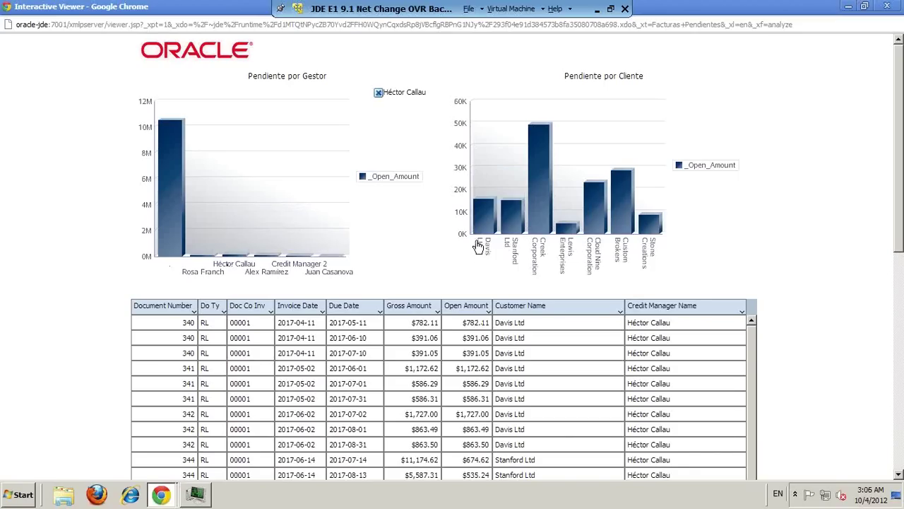
mouse_move(632, 226)
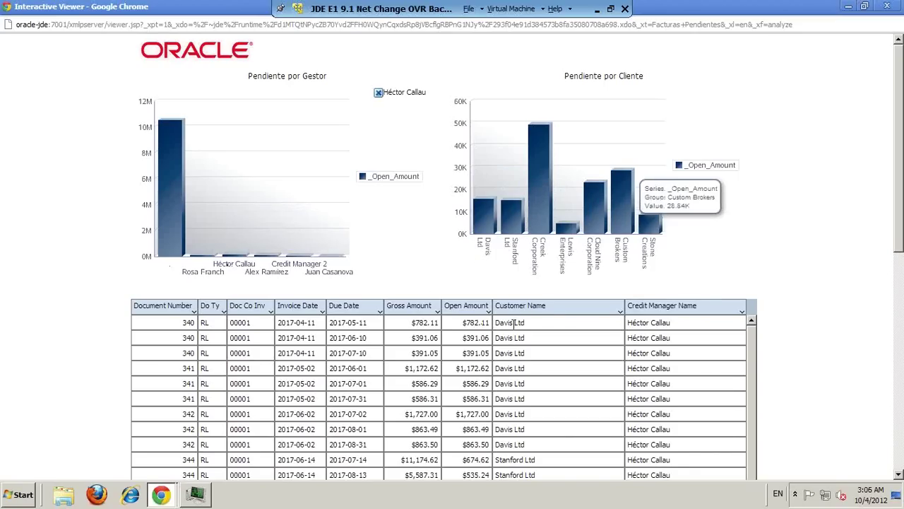
mouse_move(541, 209)
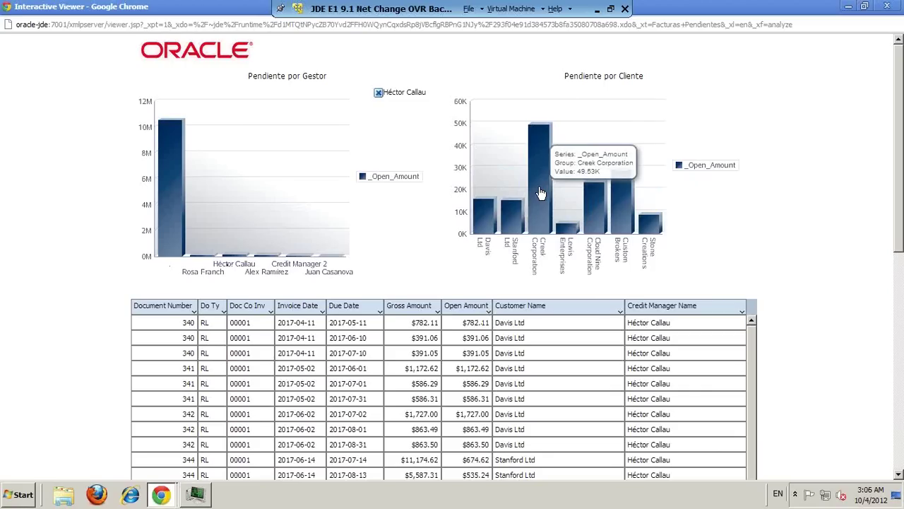
click(541, 193)
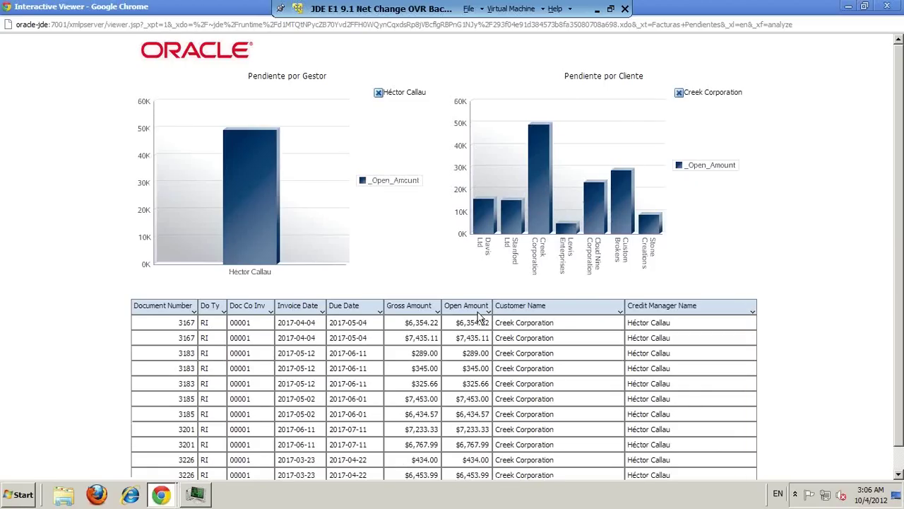
scroll(319, 355, down, 1)
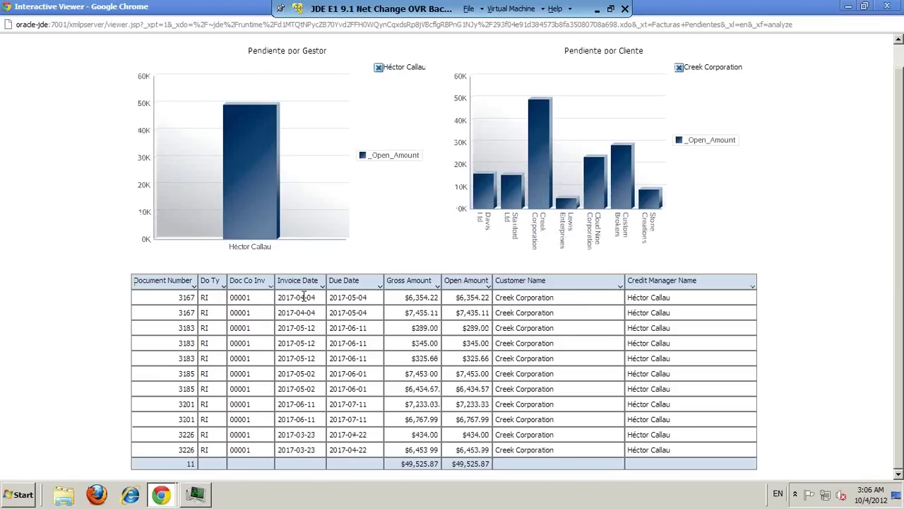
mouse_move(253, 235)
scroll(465, 404, up, 1)
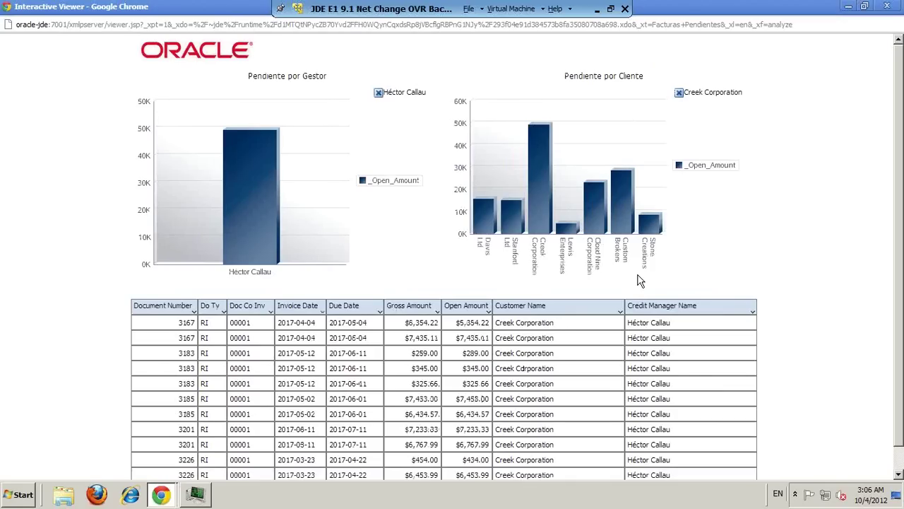
click(892, 7)
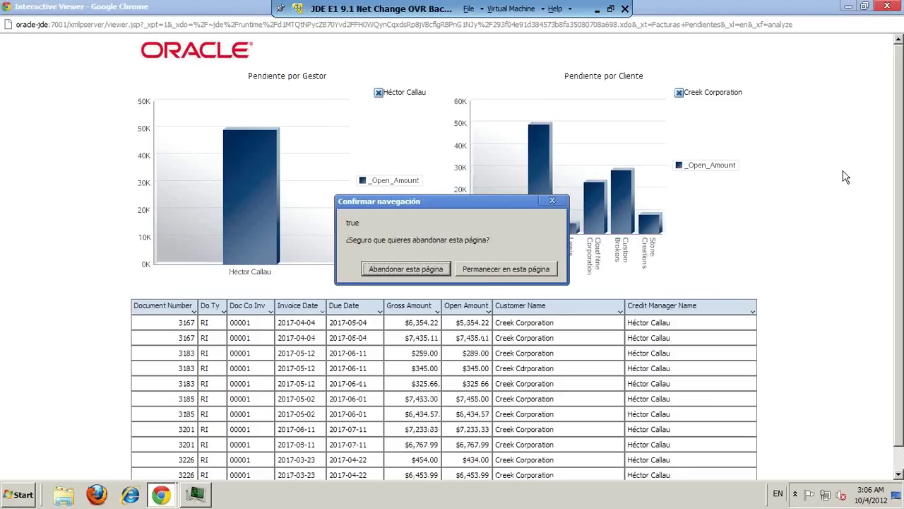
Step: Leave the viewer and generate Facturas Pendientes as a PDF from Manage Reports
click(428, 270)
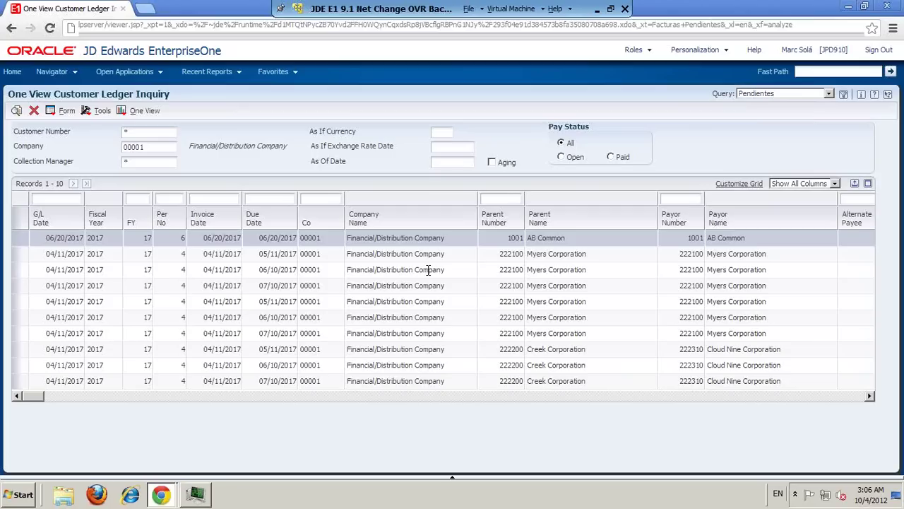
click(121, 111)
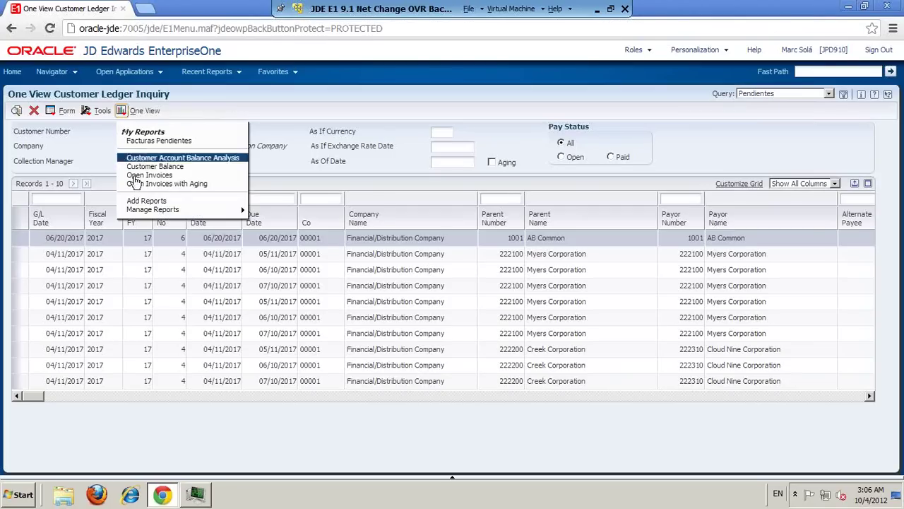
mouse_move(159, 210)
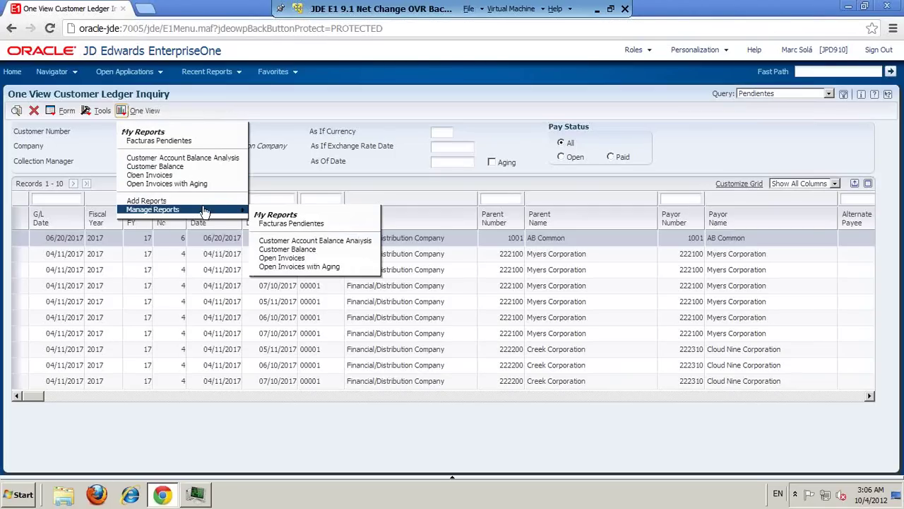
click(282, 225)
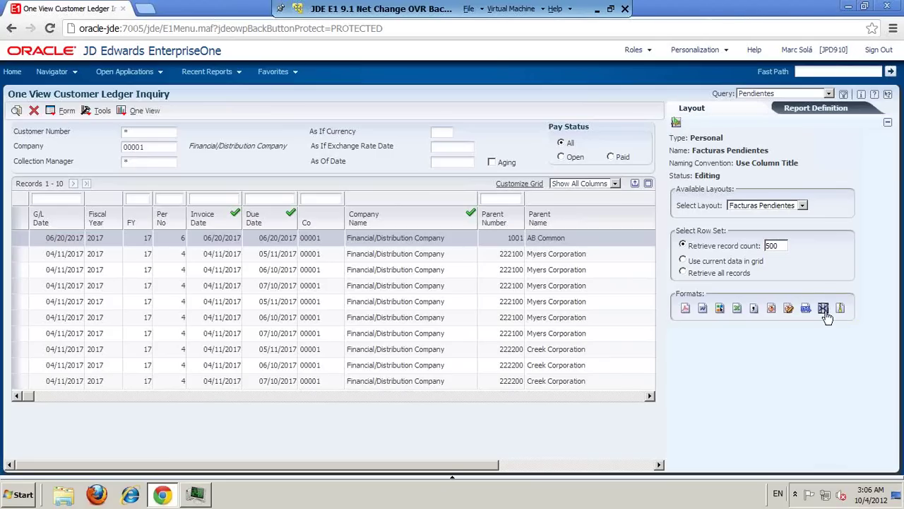
click(685, 309)
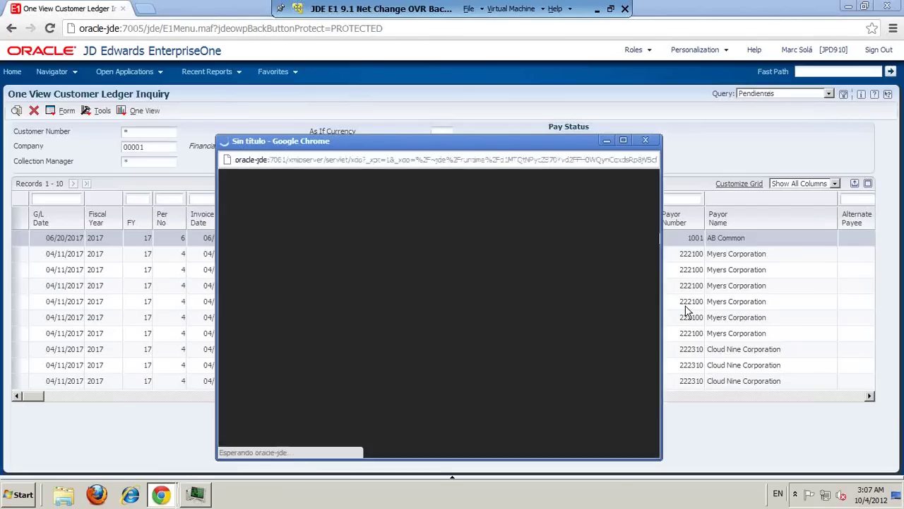
Step: Maximize and scroll through the Facturas Pendientes PDF, return to the top, then close it
click(624, 141)
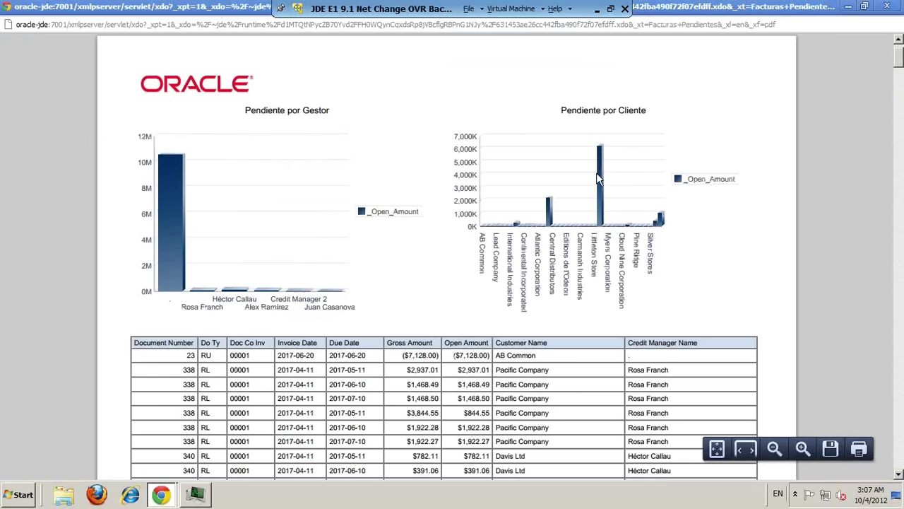
scroll(597, 173, down, 10)
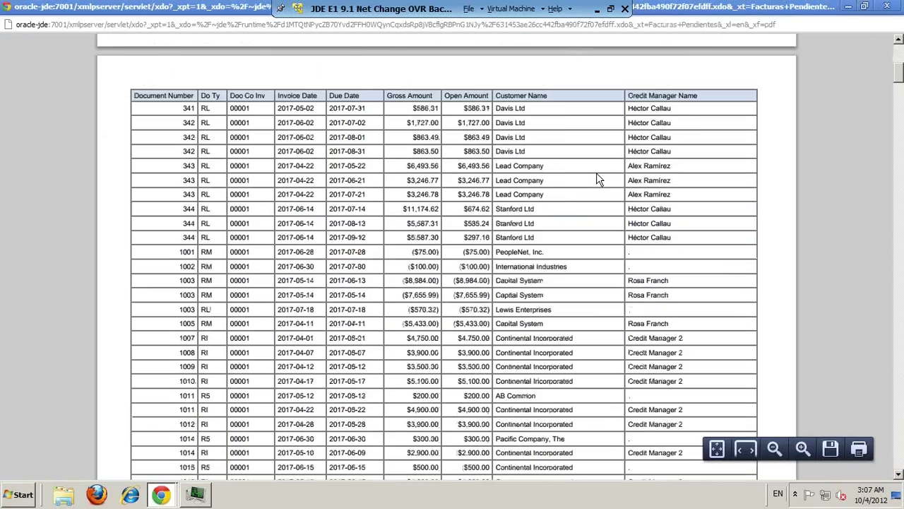
scroll(597, 178, down, 20)
scroll(597, 179, down, 20)
scroll(597, 179, down, 20)
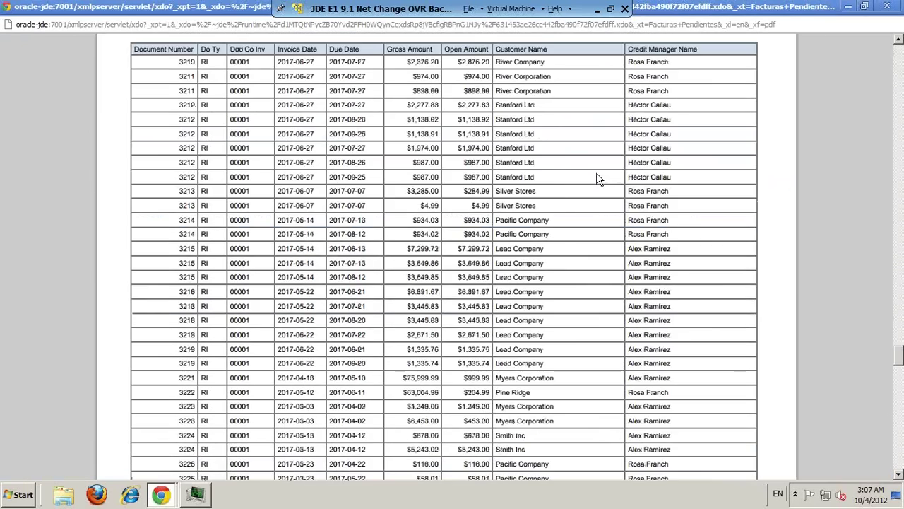
scroll(597, 180, down, 6)
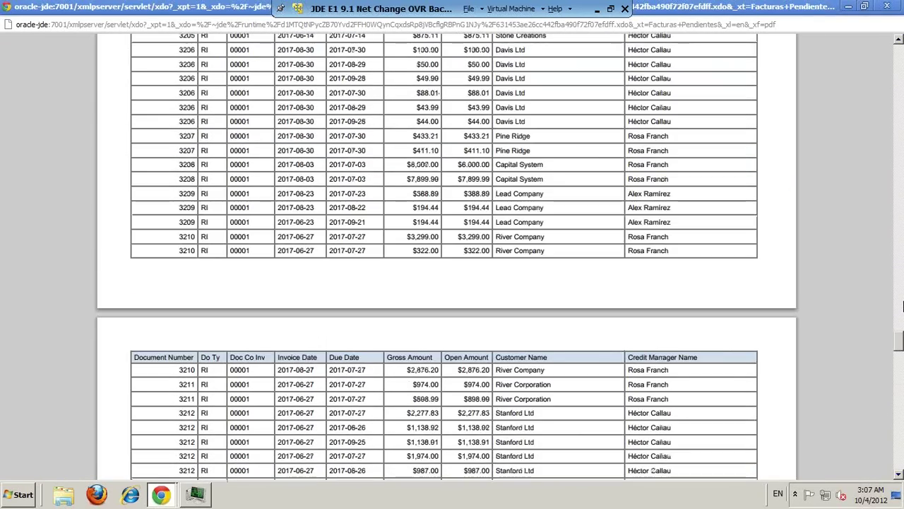
click(901, 137)
key(Home)
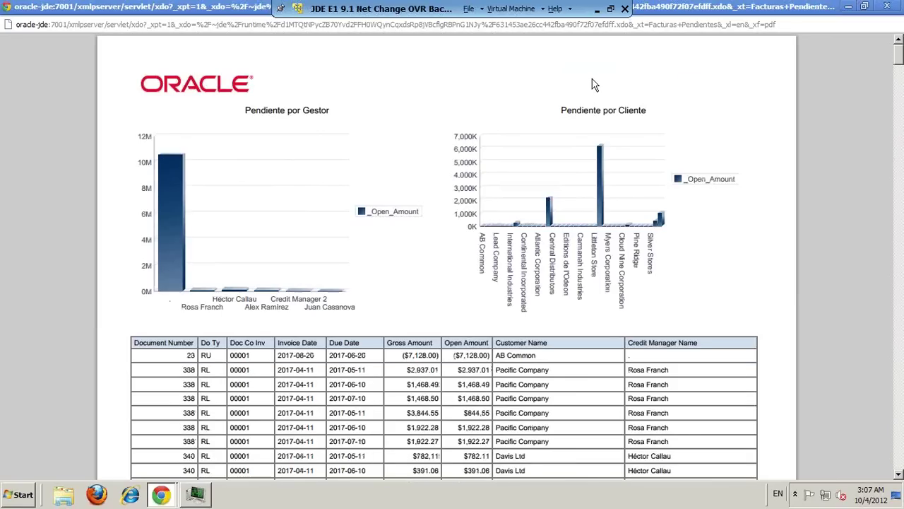
click(887, 6)
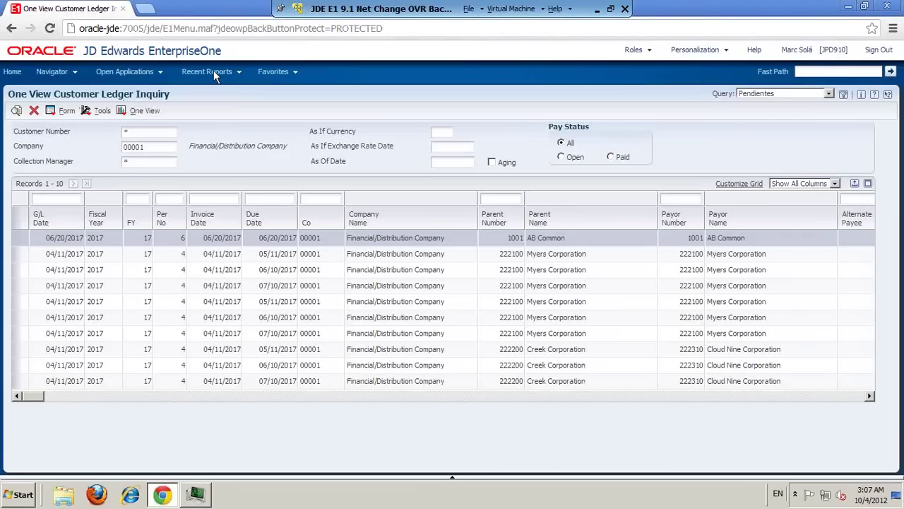
Step: List Runtime Feature Definitions with the One View query, select JDE_DESIGNONEVIEW, then close
click(272, 73)
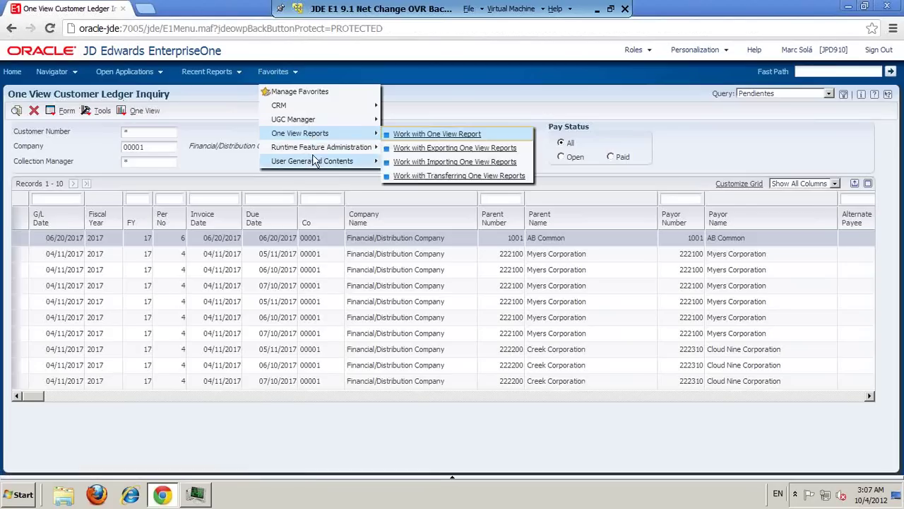
mouse_move(318, 148)
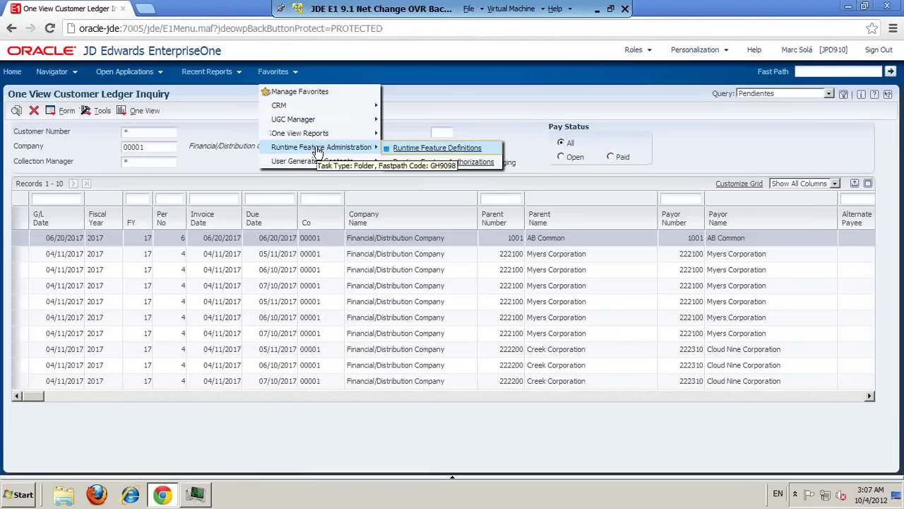
click(445, 150)
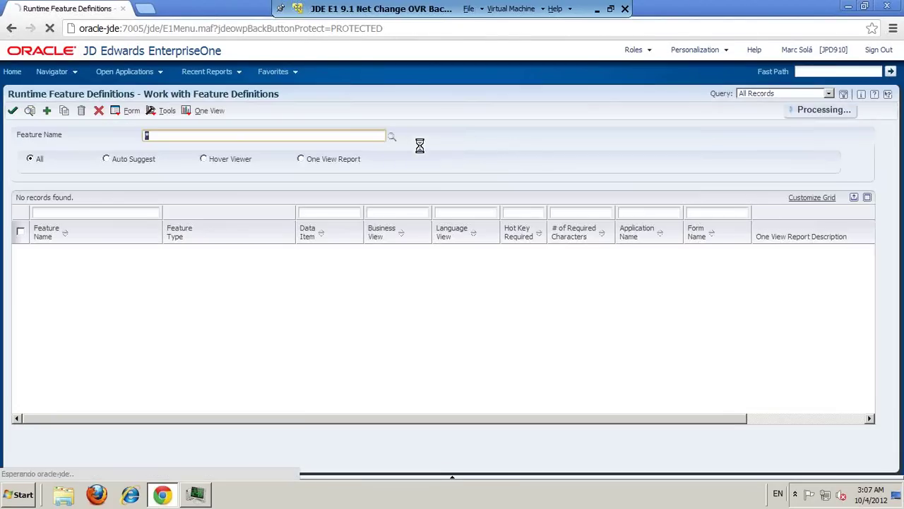
click(829, 93)
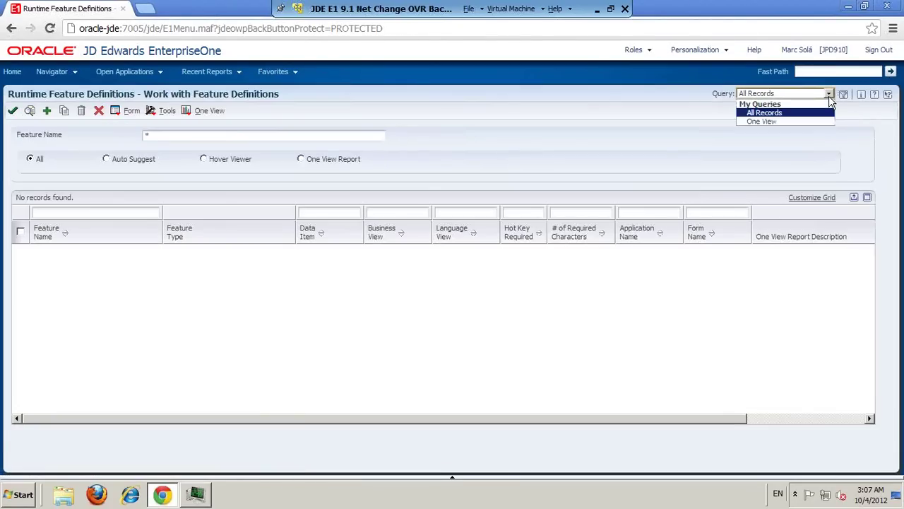
click(786, 122)
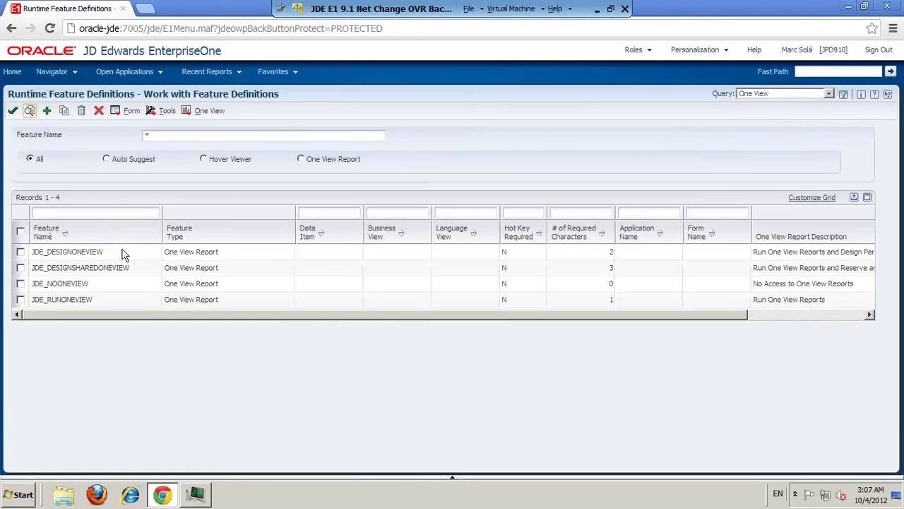
click(122, 253)
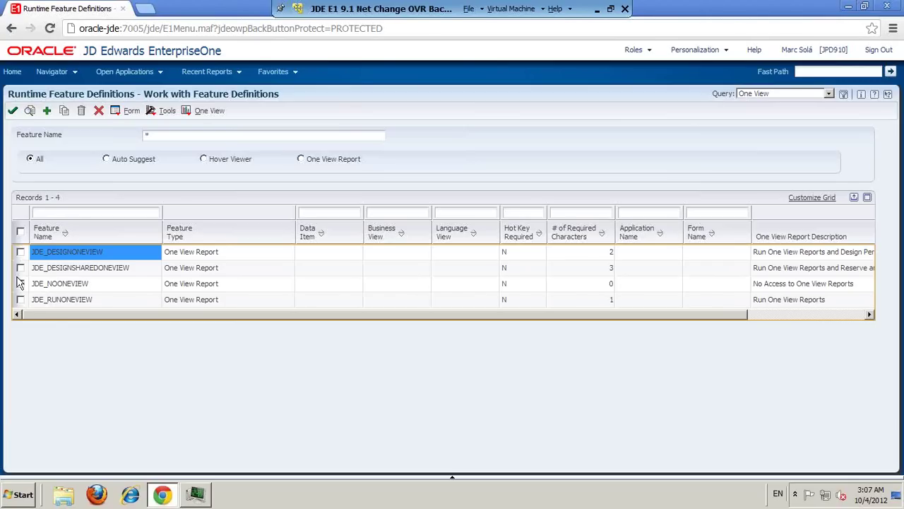
click(98, 111)
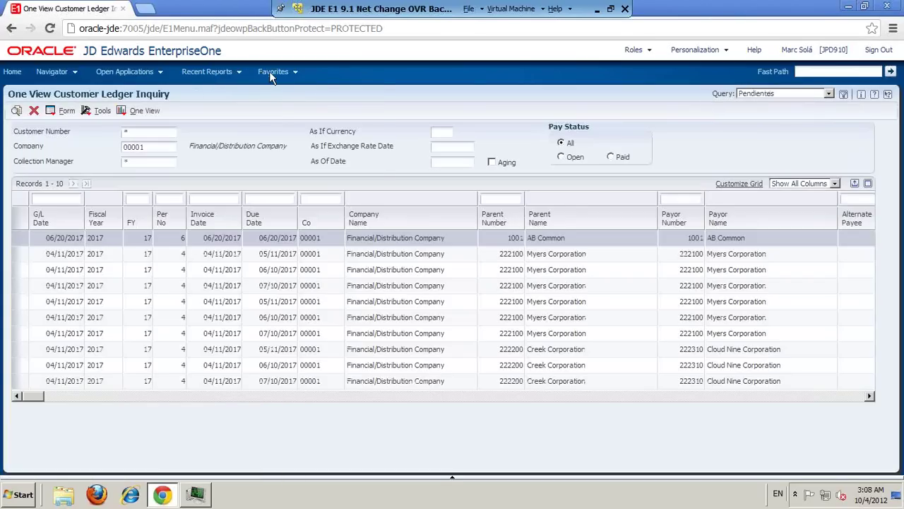
Step: Open Runtime Feature Authorizations from Favorites and filter it with the One View query
click(273, 72)
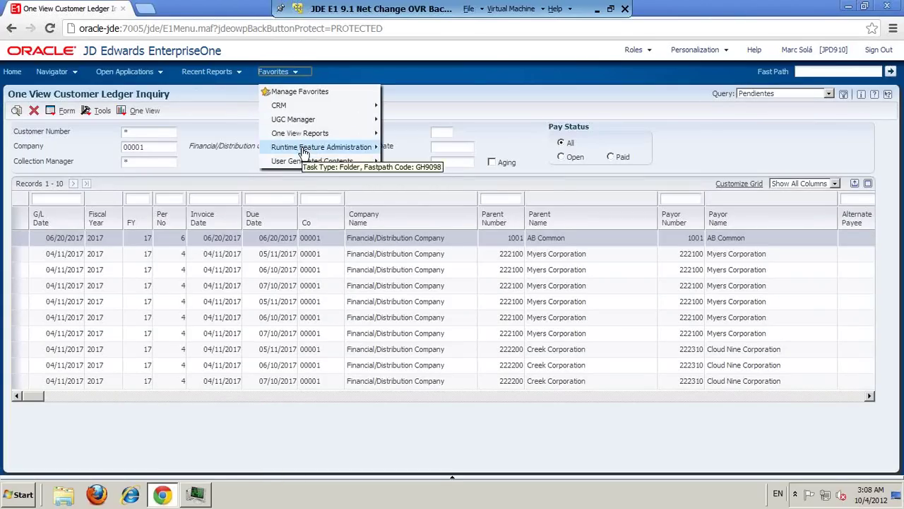
mouse_move(324, 148)
click(433, 162)
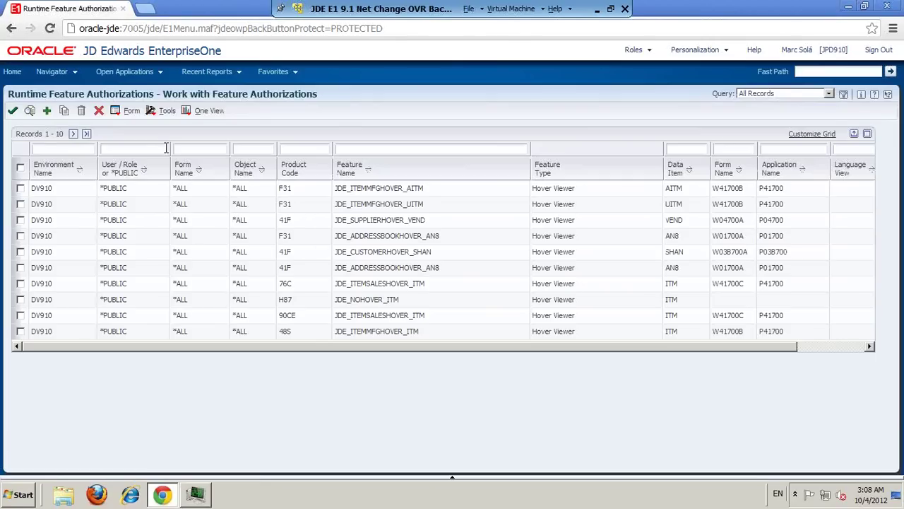
click(828, 94)
click(756, 122)
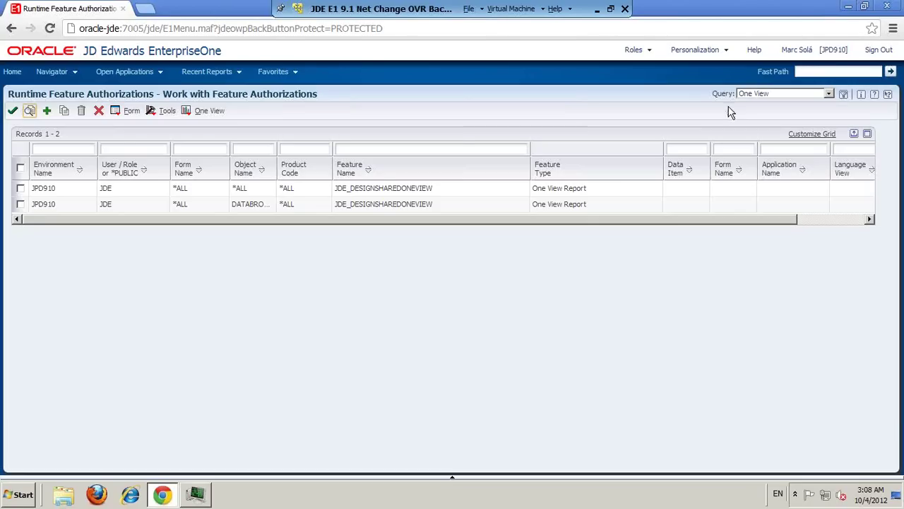
Step: Check the first authorization's environment, user, form, object, product code and feature name, then close it
click(58, 194)
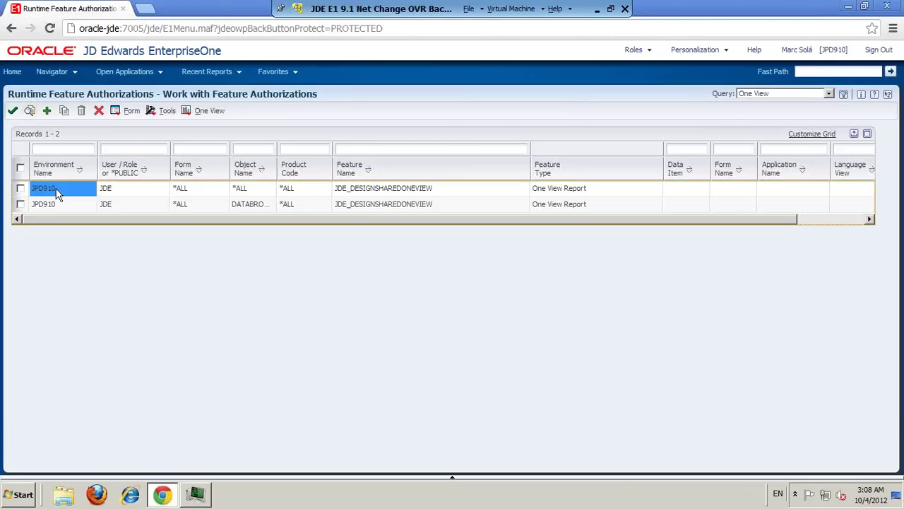
click(134, 199)
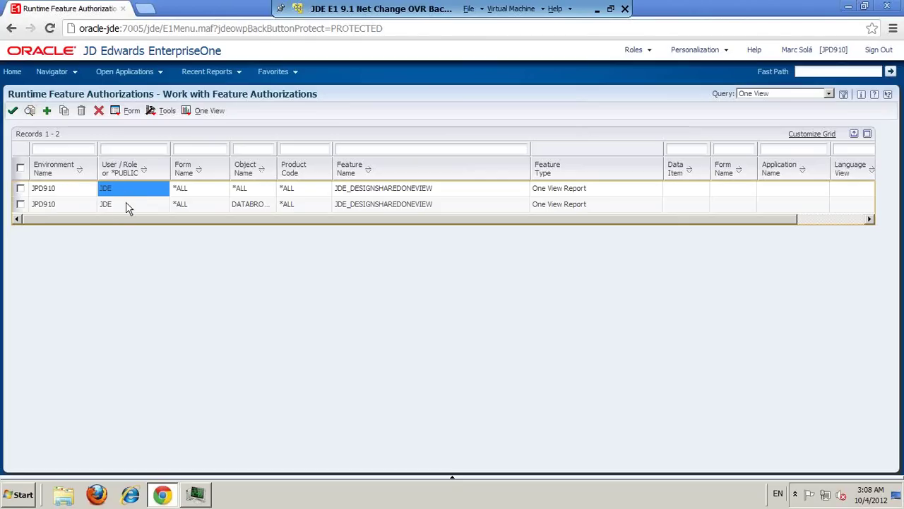
click(192, 198)
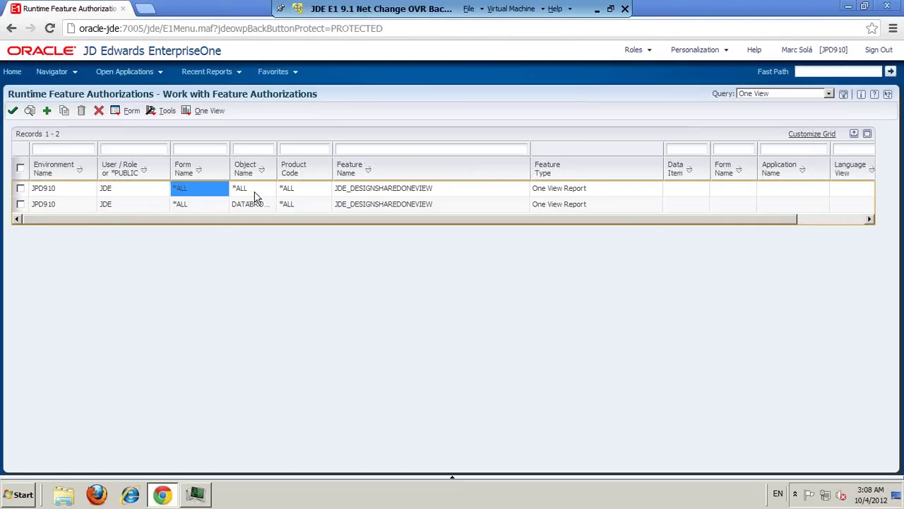
click(250, 197)
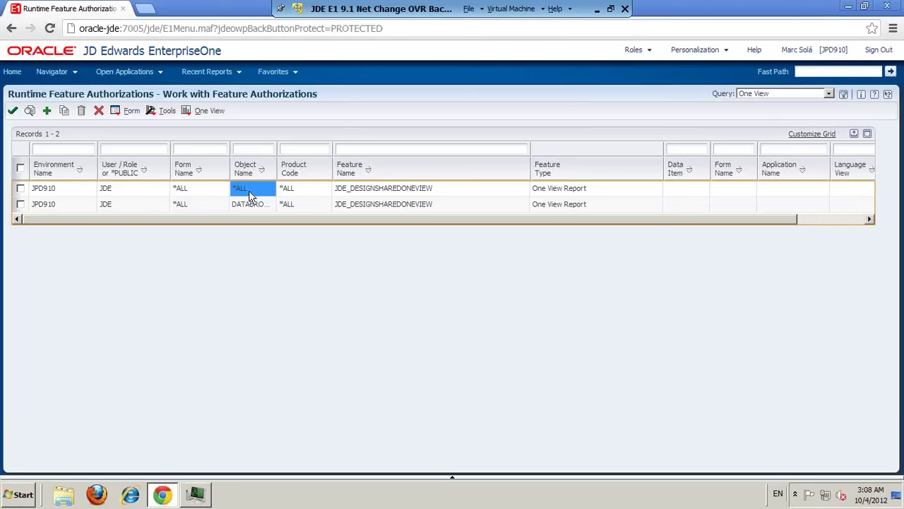
click(311, 193)
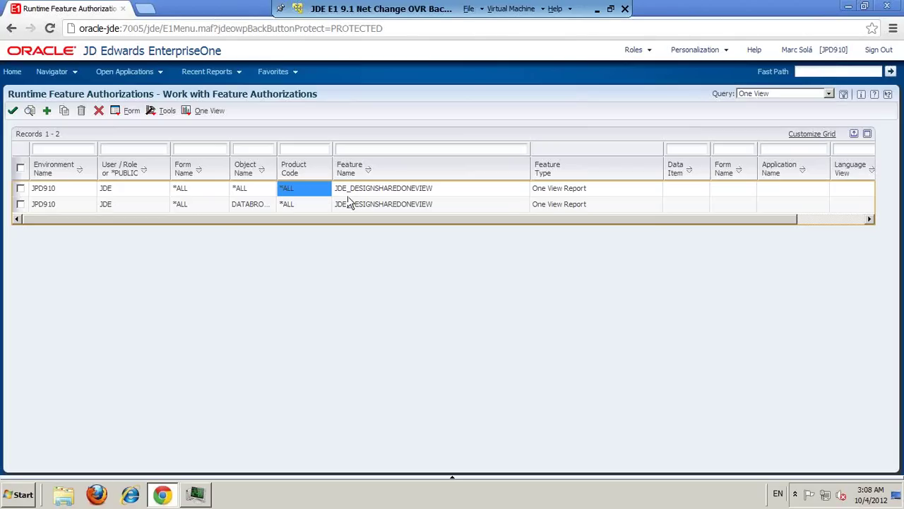
click(398, 190)
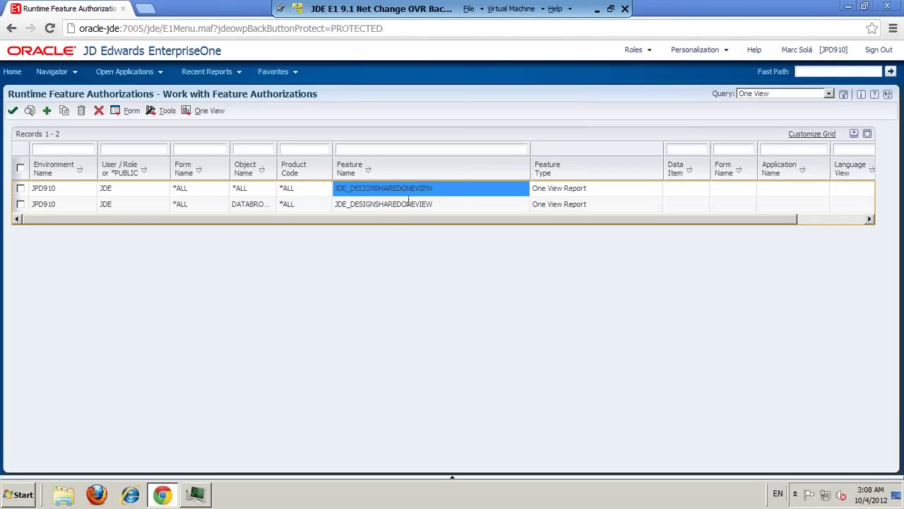
scroll(387, 218, right, 2)
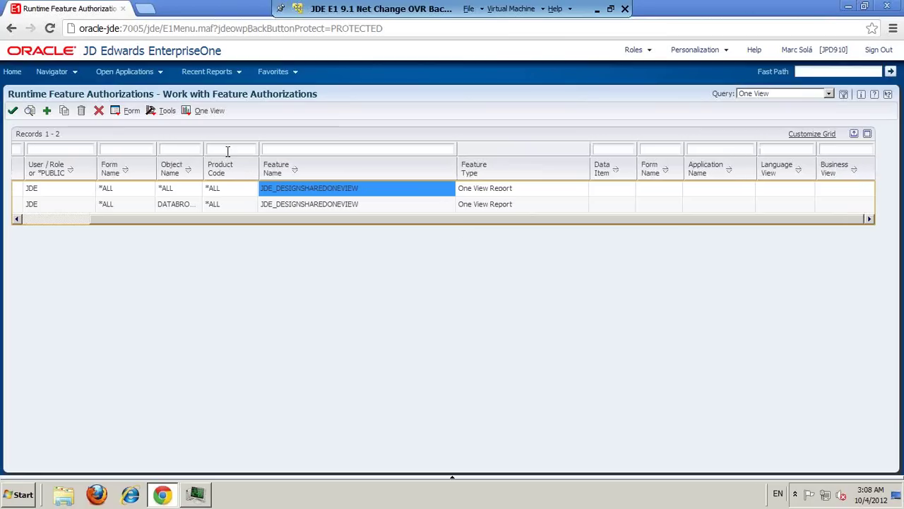
click(99, 111)
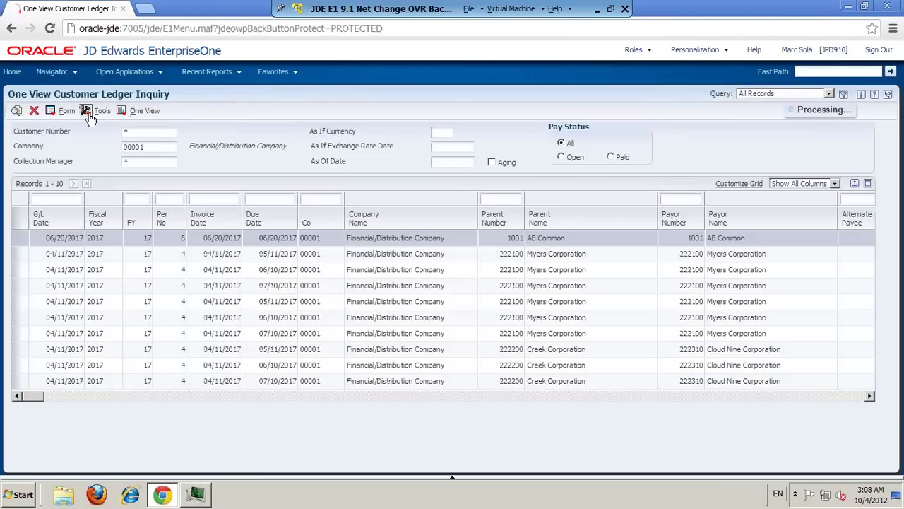
Step: Open the Supplier Ledger Inquiry via Fast Path code P0411
click(812, 71)
text(p03b)
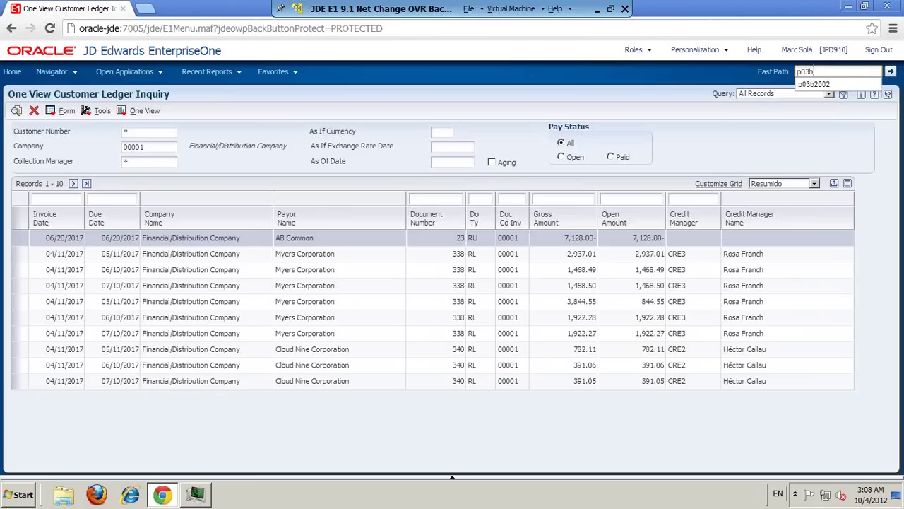
key(BackSpace)
key(BackSpace)
key(BackSpace)
text(4)
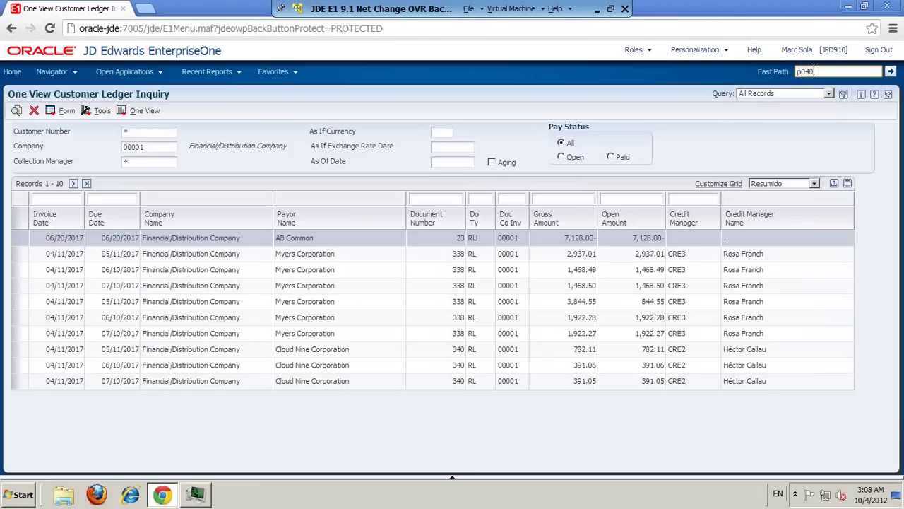
text(11)
key(Return)
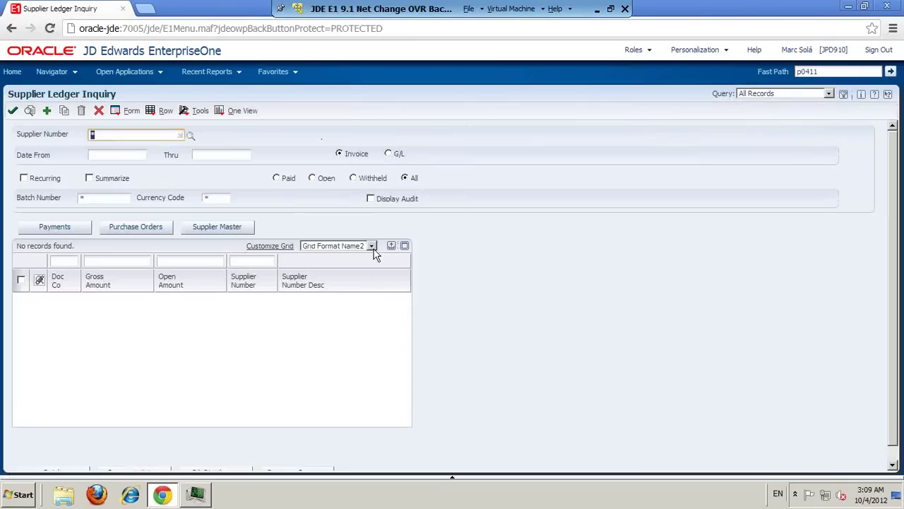
Step: Switch the grid format to Show All Columns and bring up the One View report options
click(372, 245)
click(358, 272)
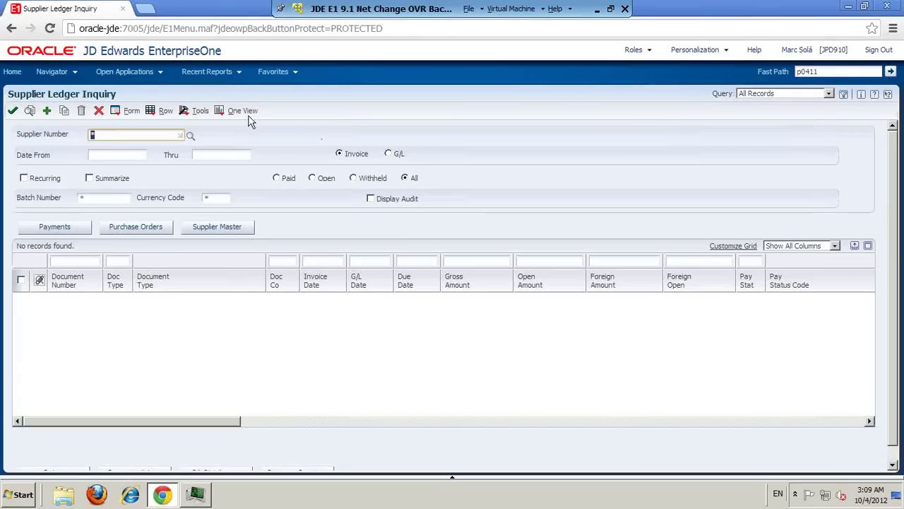
click(219, 112)
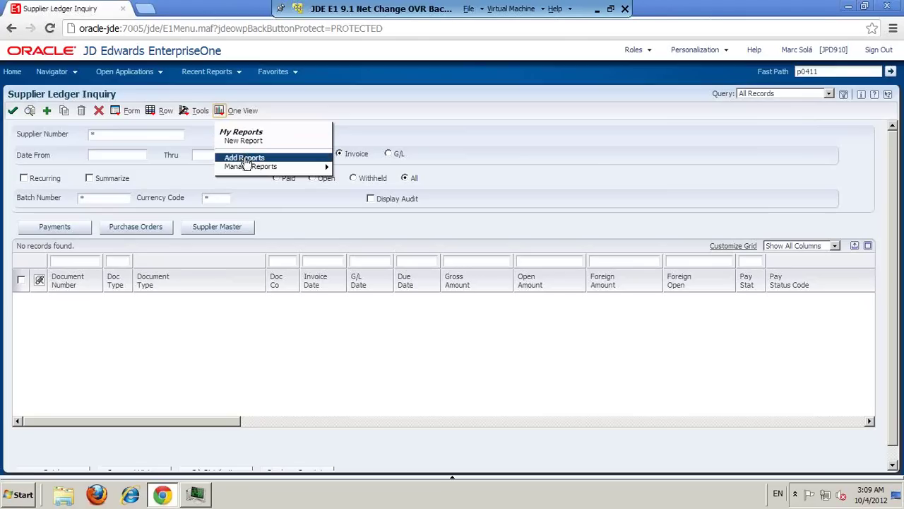
Step: Start a new One View report, add all grid columns, and dismiss the no-data warning on save
click(246, 161)
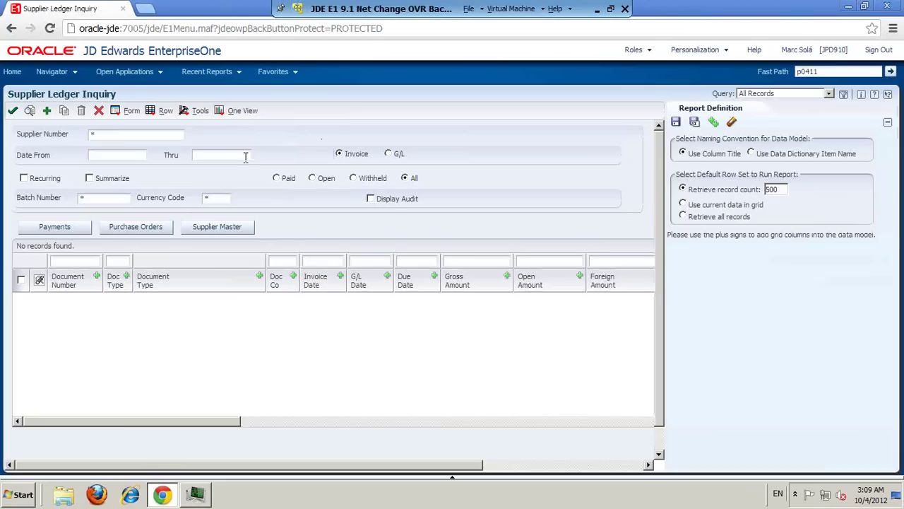
click(715, 122)
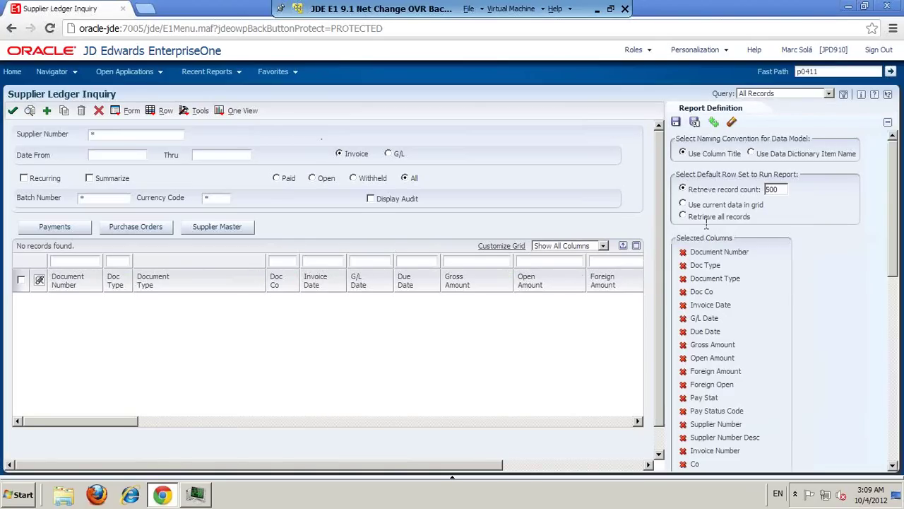
click(676, 123)
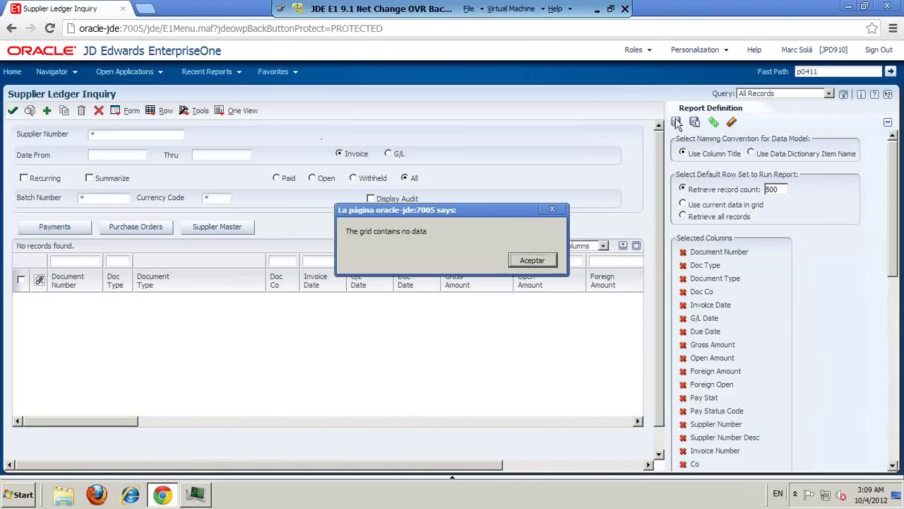
click(532, 260)
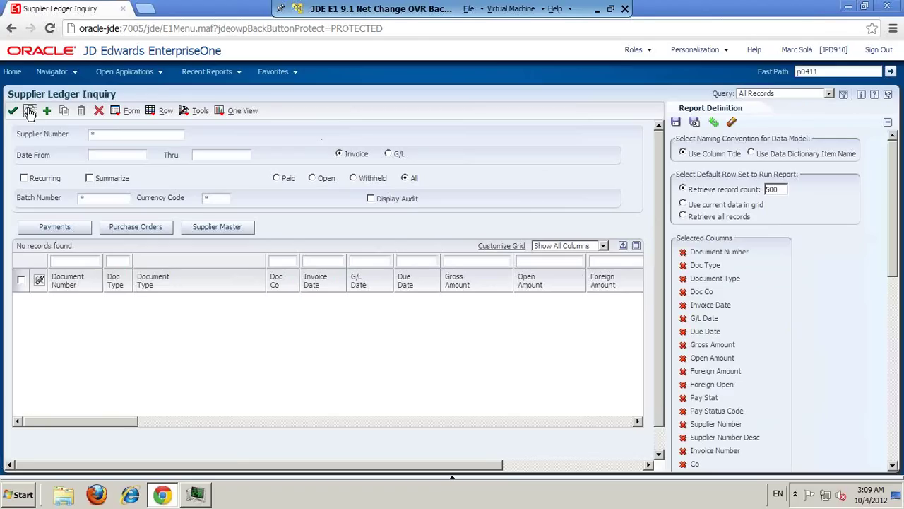
Step: Load the supplier ledger records and save the report under the default name, dismissing the name-in-use alert
click(29, 110)
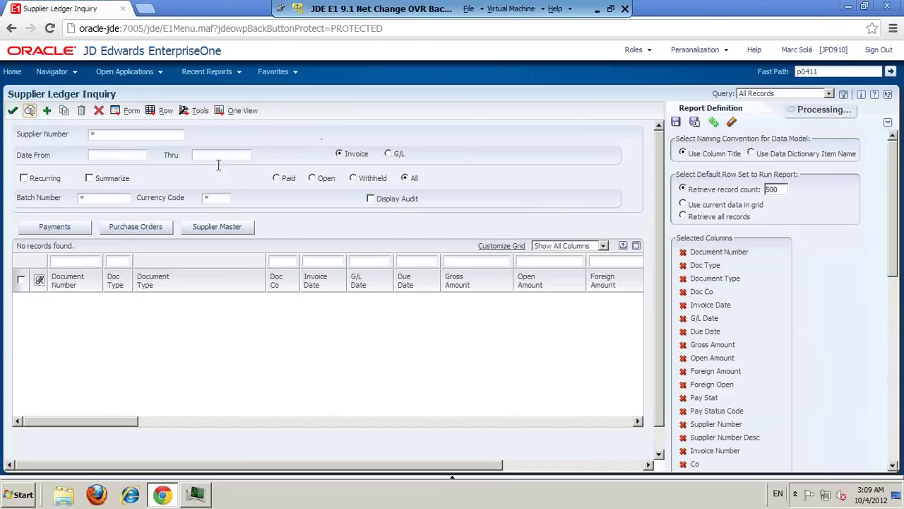
click(676, 123)
click(681, 152)
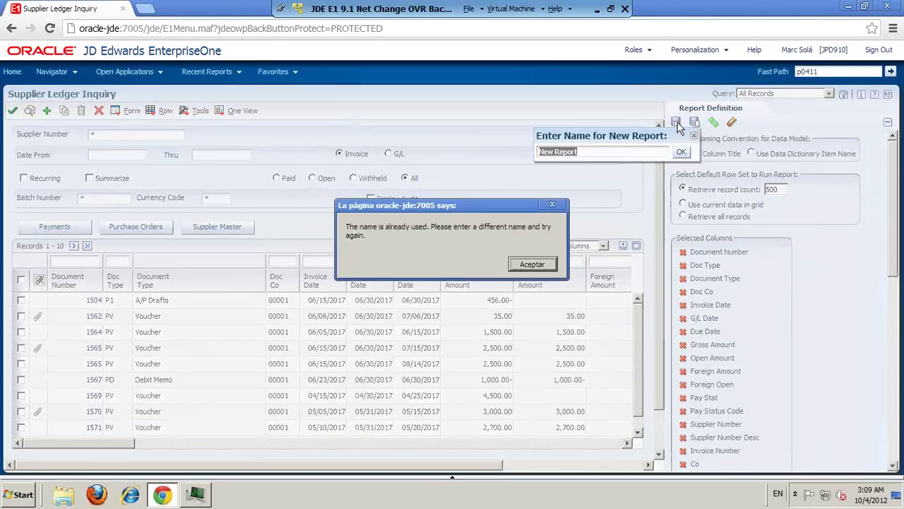
click(553, 273)
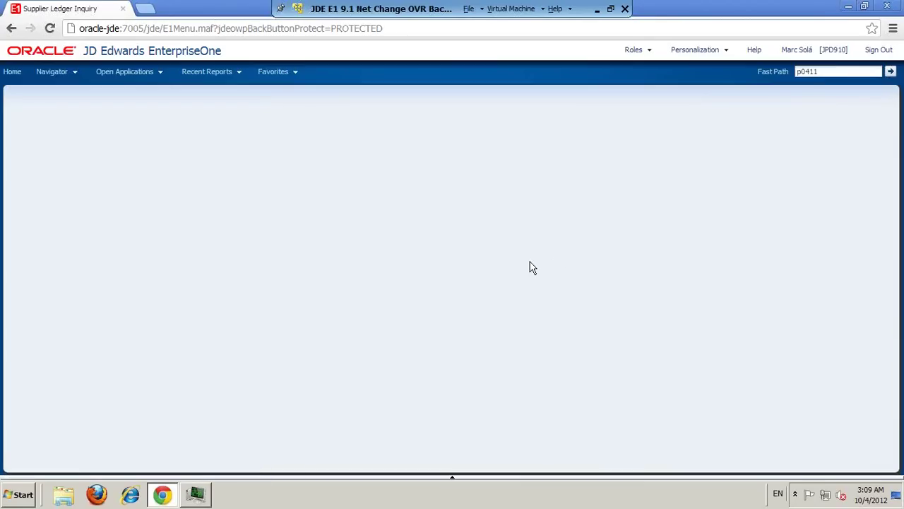
Step: Reopen Supplier Ledger Inquiry and open the saved New Report in BI Publisher, then close it
click(45, 71)
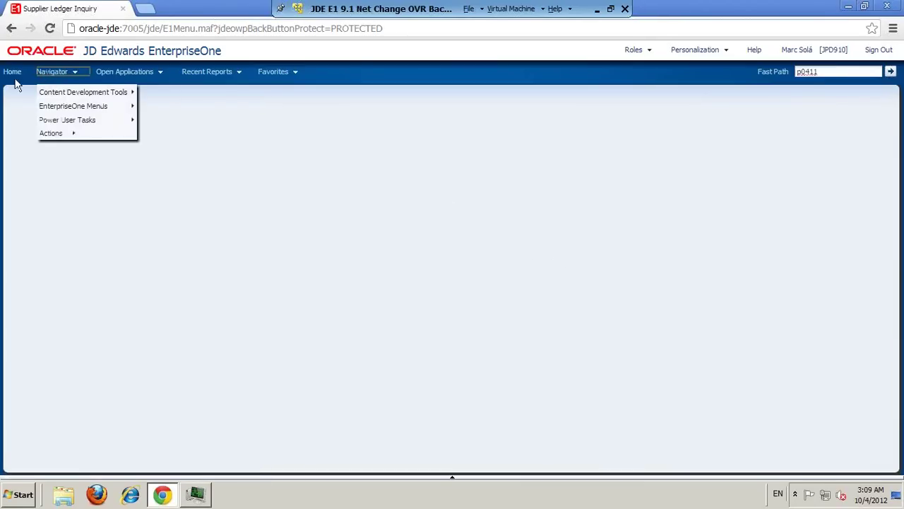
click(145, 73)
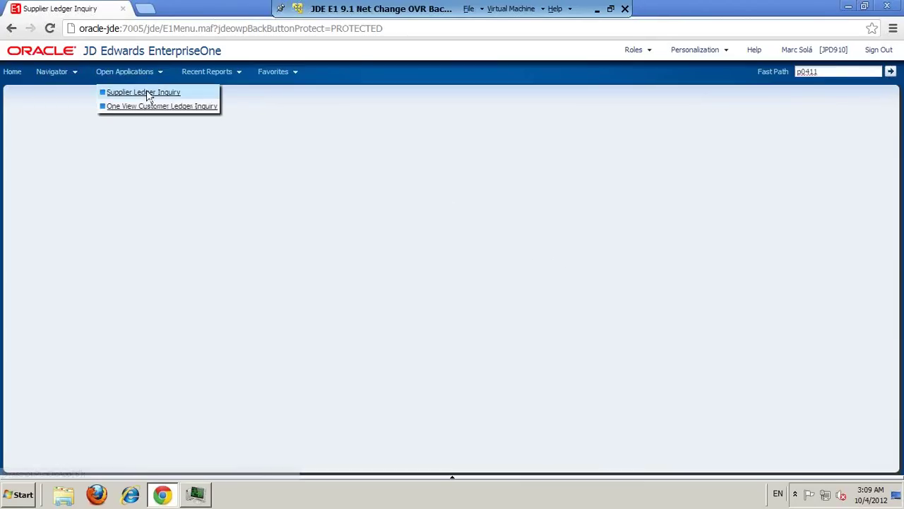
click(148, 93)
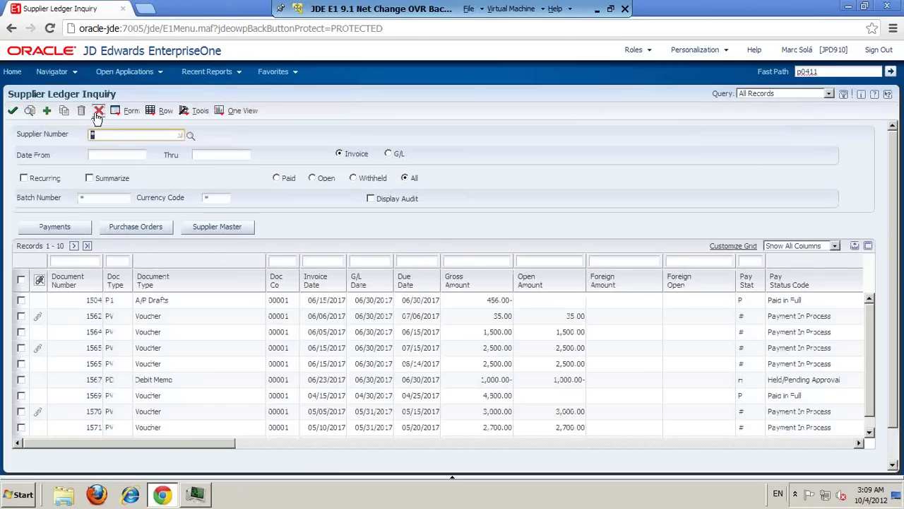
click(218, 110)
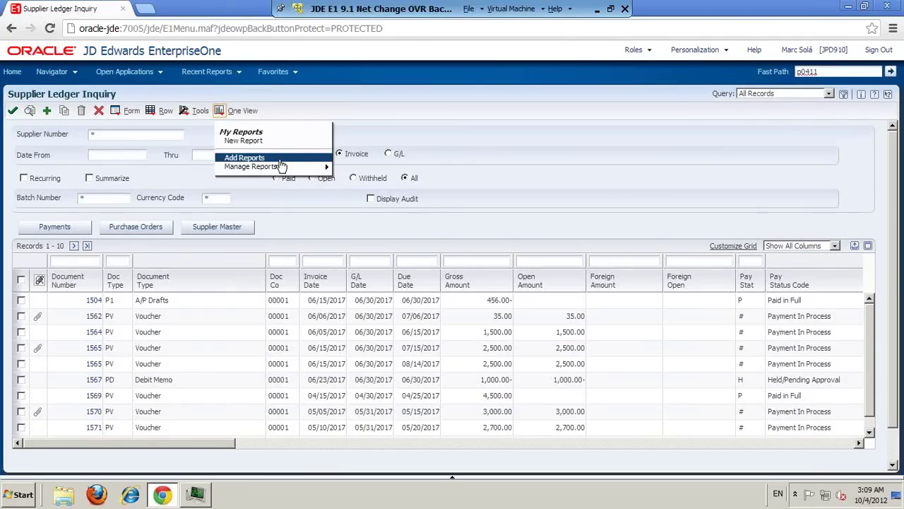
mouse_move(279, 167)
click(359, 180)
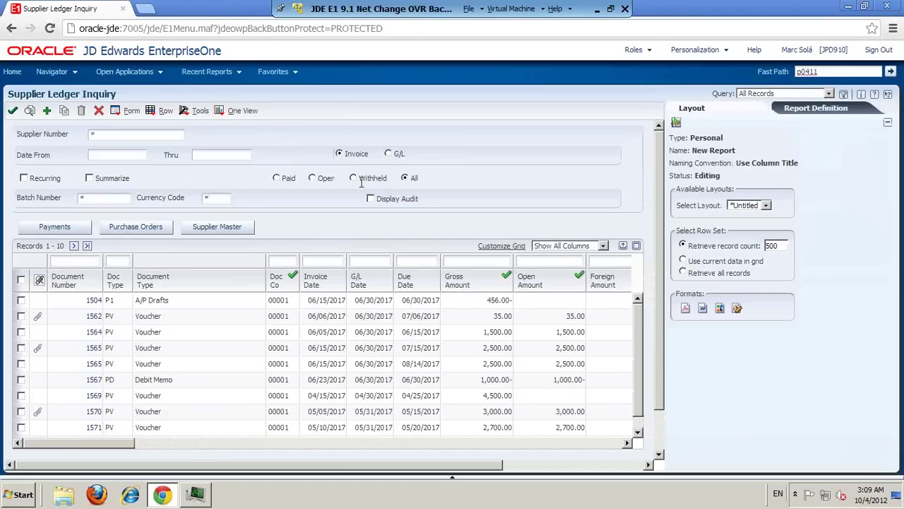
click(676, 124)
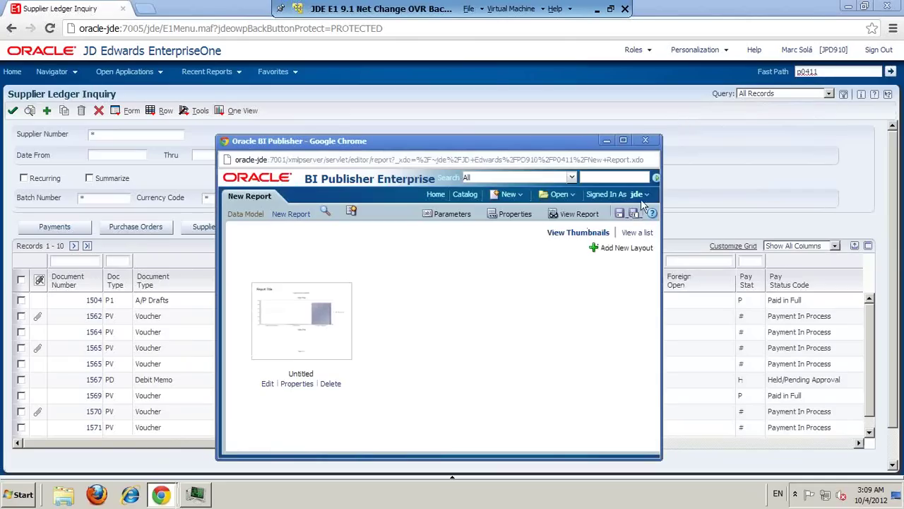
click(644, 140)
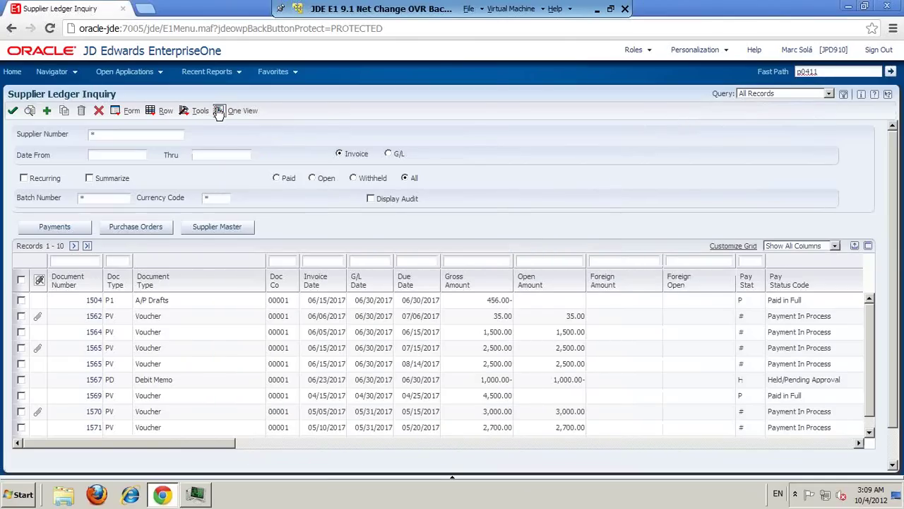
Step: Define a new One View report and save it as New Report2
click(218, 110)
click(236, 141)
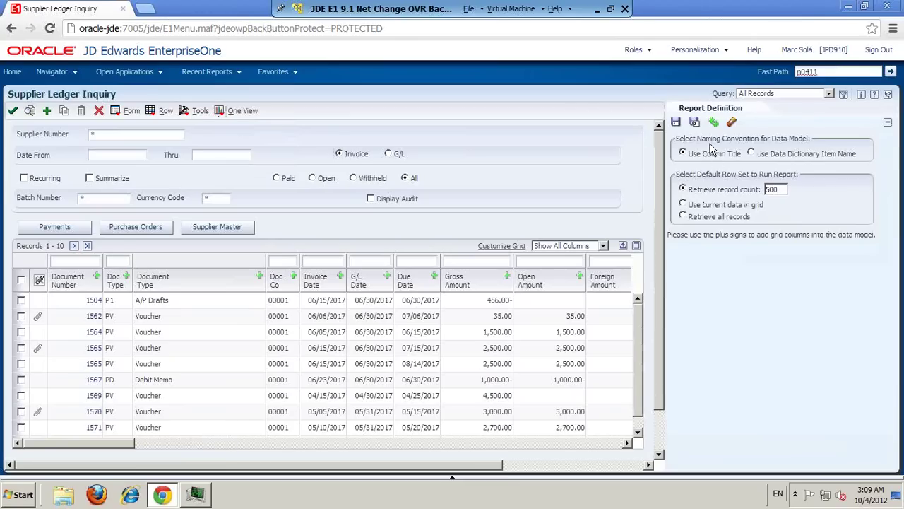
click(675, 121)
text(2)
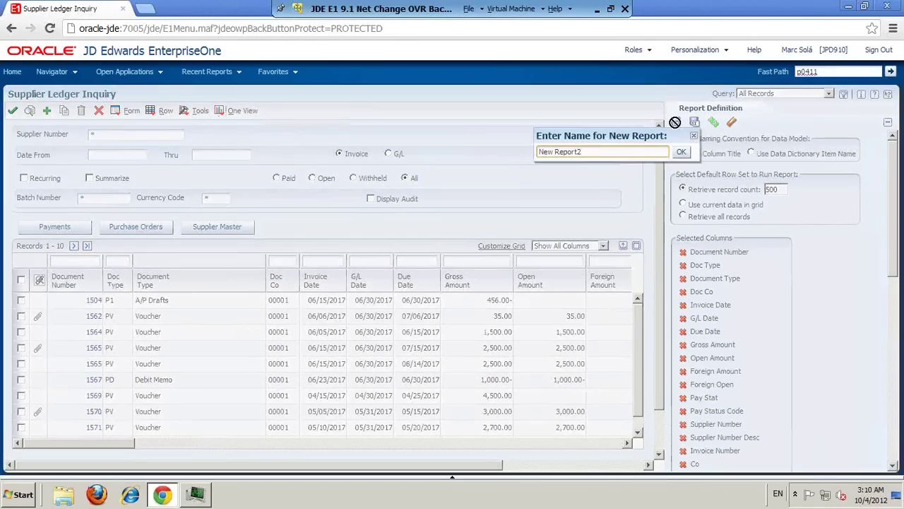
click(682, 153)
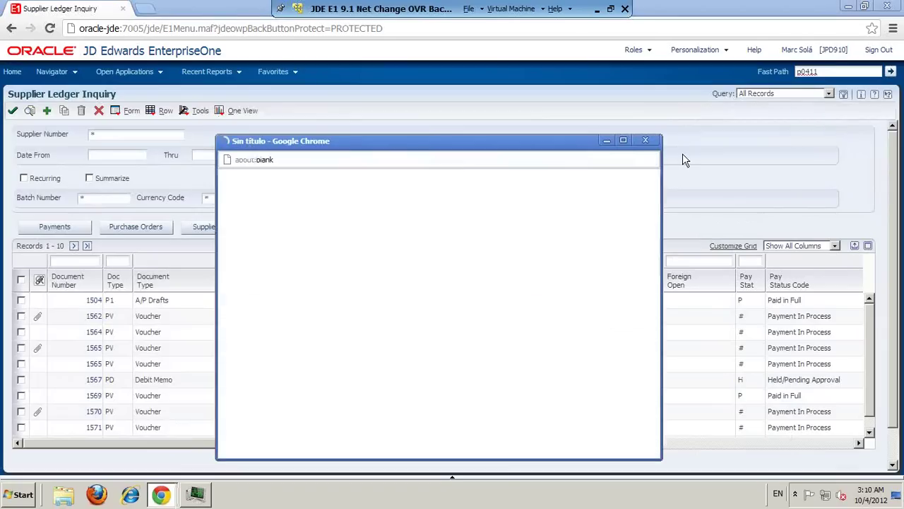
Step: Maximize BI Publisher and add a layout from the JDE E1 OVR Template - Table, then leave the VM
click(623, 140)
click(853, 118)
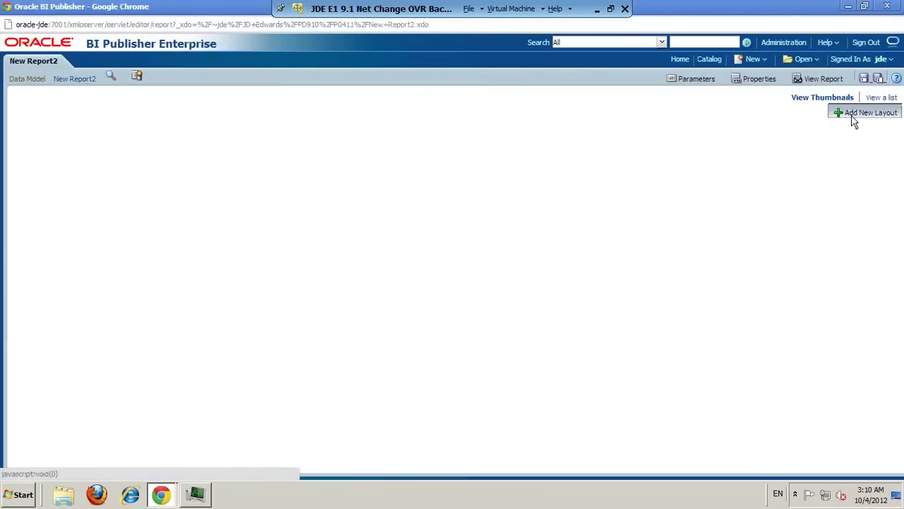
click(368, 297)
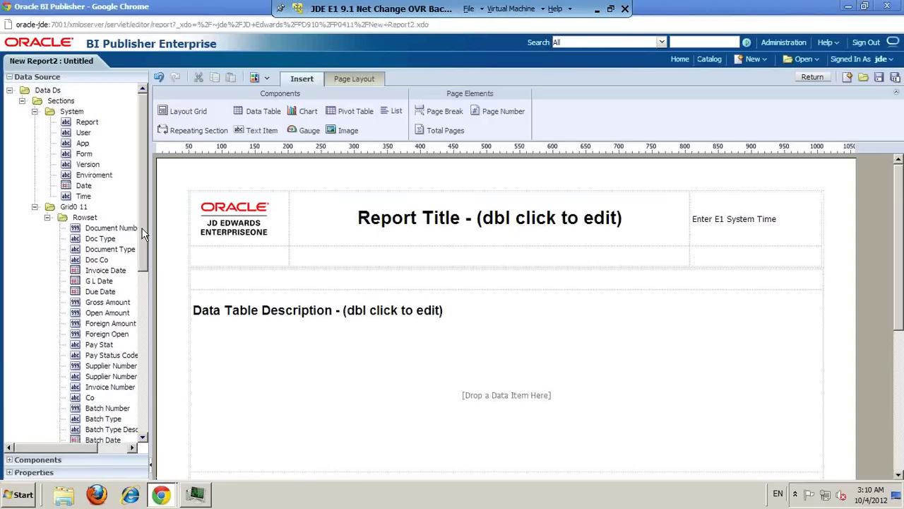
mouse_move(144, 233)
mouse_down()
mouse_move(148, 384)
mouse_move(143, 233)
mouse_up()
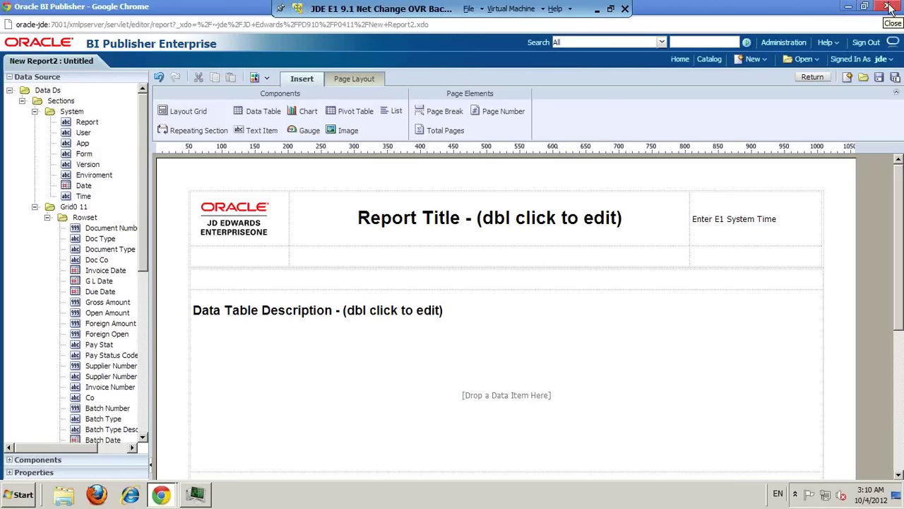
click(597, 9)
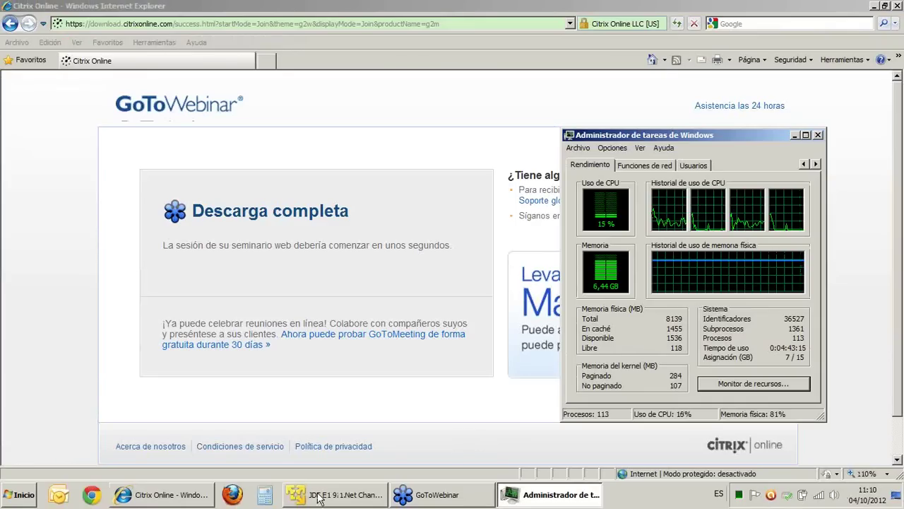
Step: Bring up the desktop folder window and open the Webinar folder
click(442, 495)
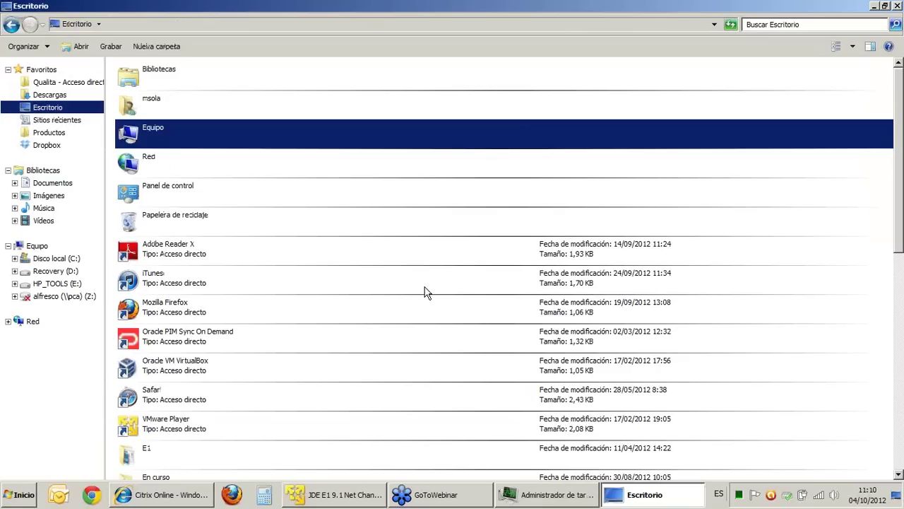
click(213, 175)
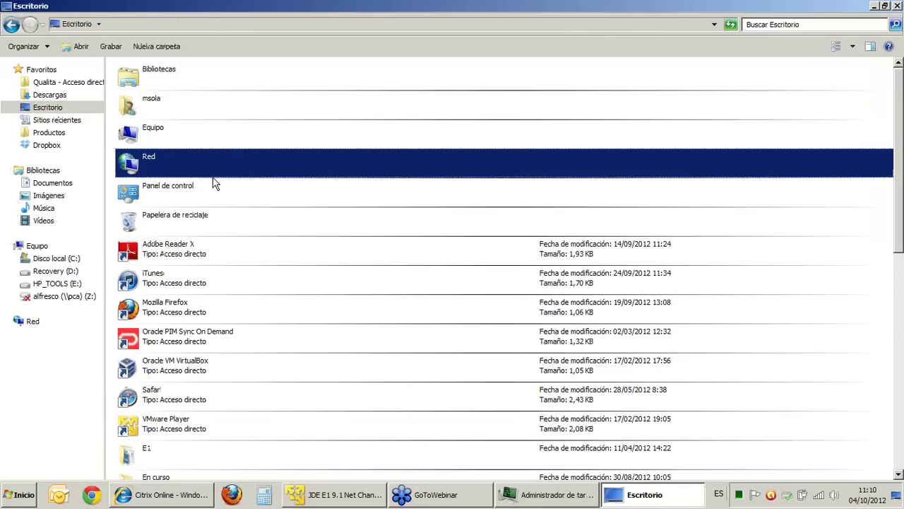
scroll(215, 183, down, 8)
scroll(214, 181, up, 2)
double_click(190, 185)
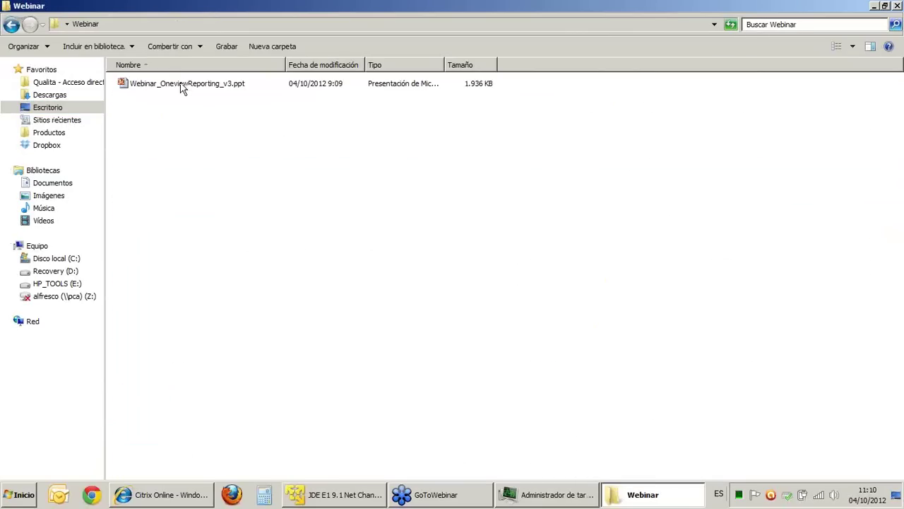
Step: Open Webinar_OneviewReporting_v3.ppt in PowerPoint and run it as a full-screen slide show
click(180, 91)
double_click(181, 85)
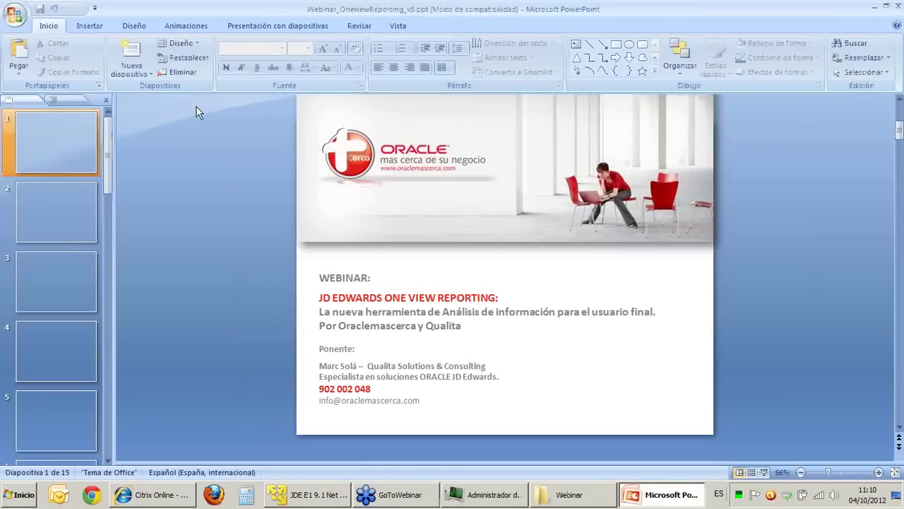
click(765, 472)
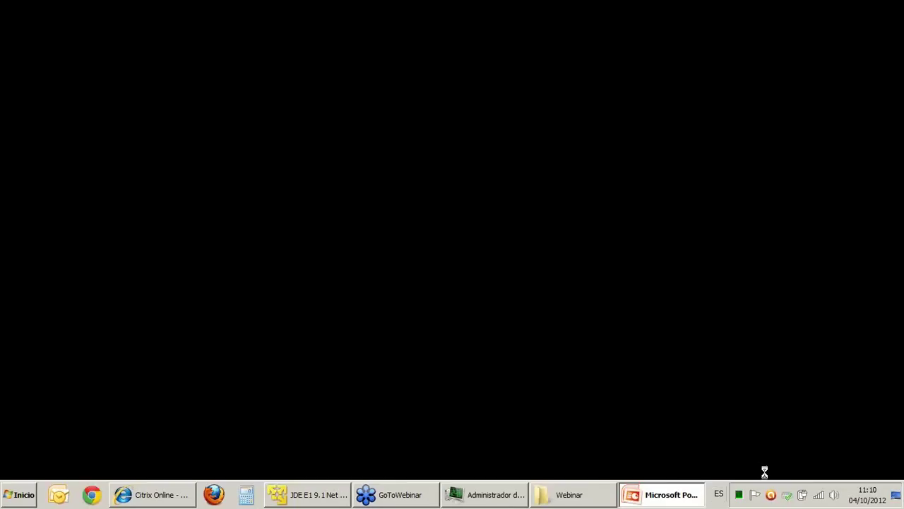